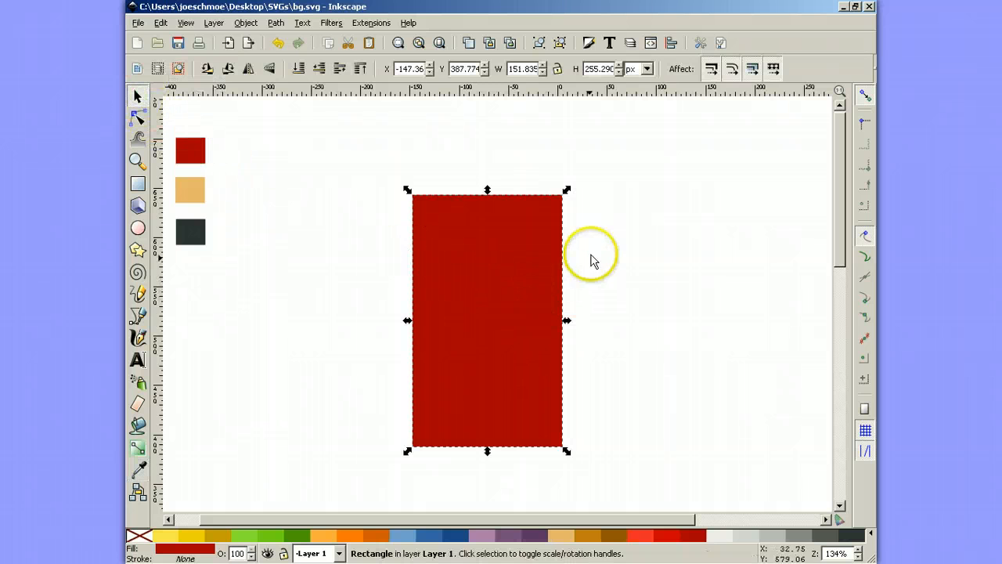
# Reposition the large red rectangle slightly and round its corners with a vertical radius of 4 px.
pyautogui.moveTo(519, 243)
pyautogui.mouseDown()
pyautogui.moveTo(504, 208)
pyautogui.moveTo(509, 246)
pyautogui.mouseUp()
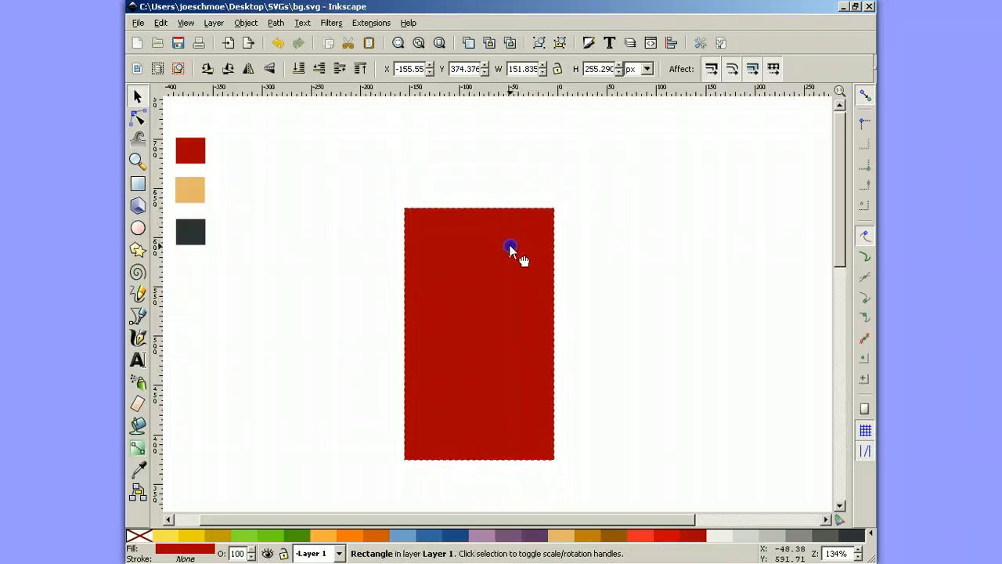
pyautogui.click(138, 185)
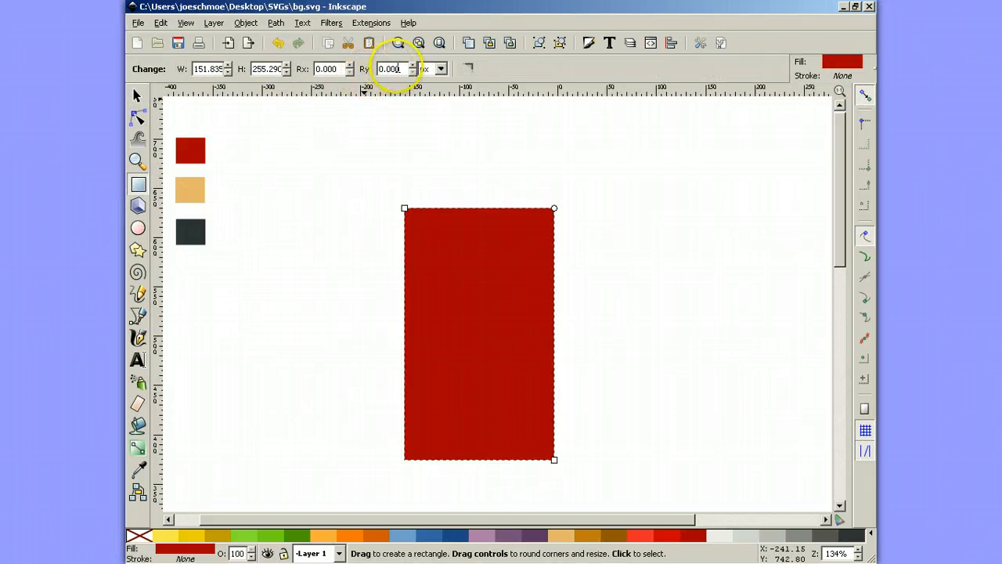
pyautogui.moveTo(402, 70); pyautogui.dragTo(363, 69)
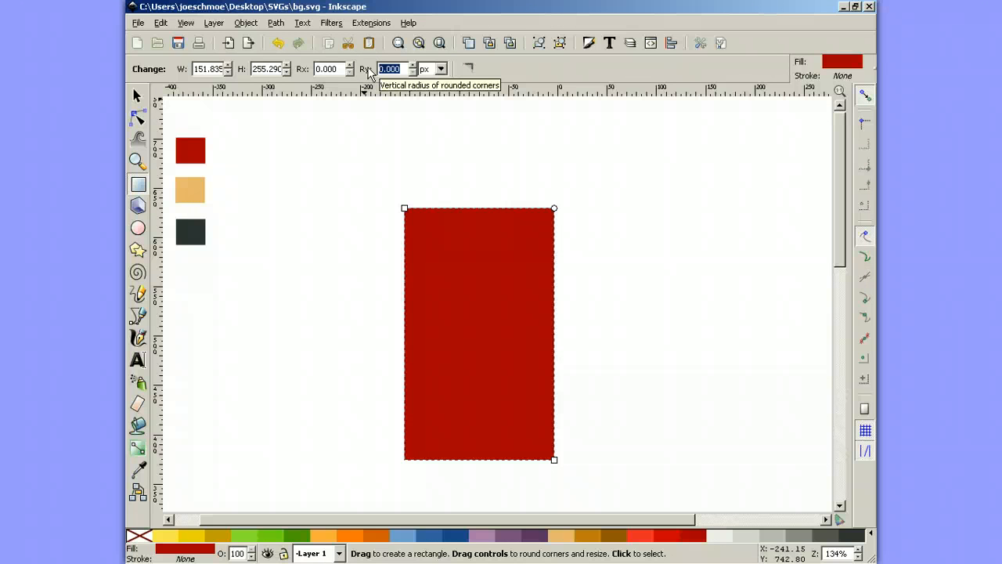
pyautogui.write('4')
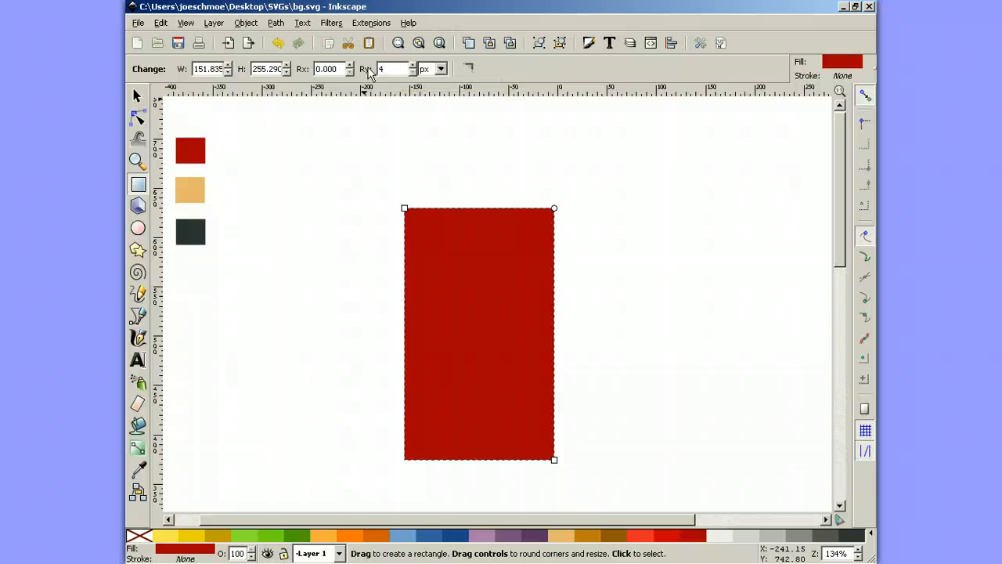
pyautogui.click(137, 96)
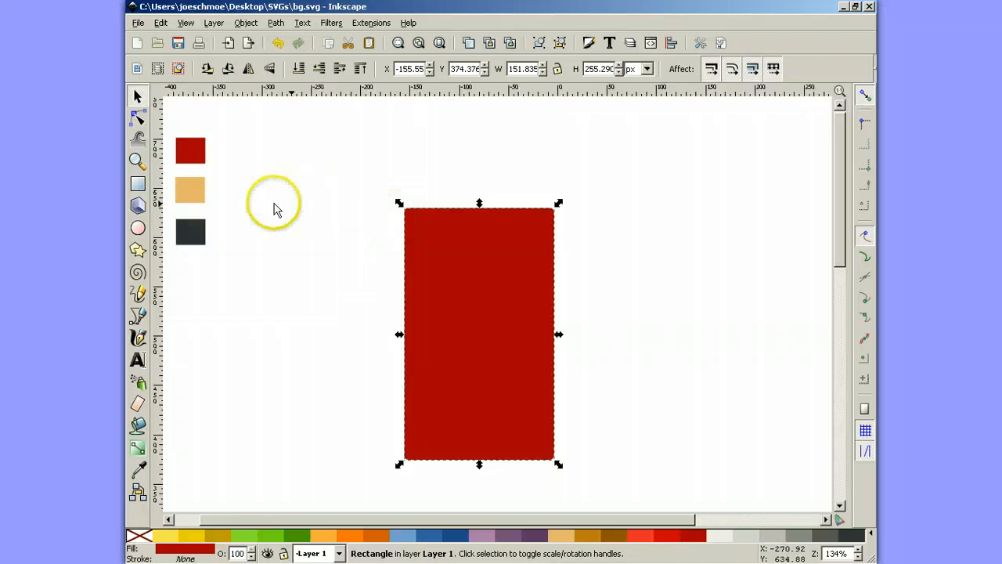
pyautogui.click(137, 160)
pyautogui.click(360, 233)
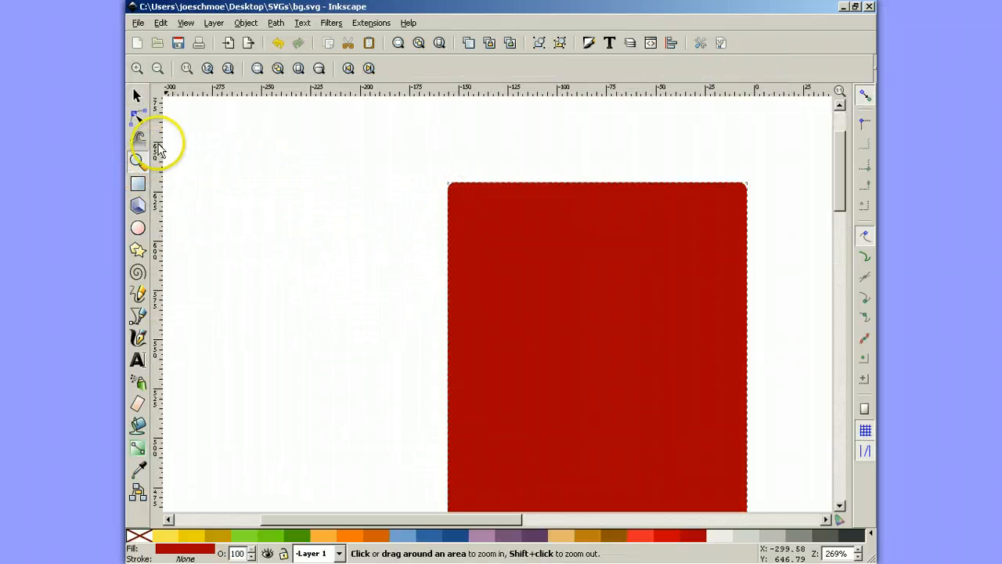
pyautogui.click(156, 69)
pyautogui.click(157, 68)
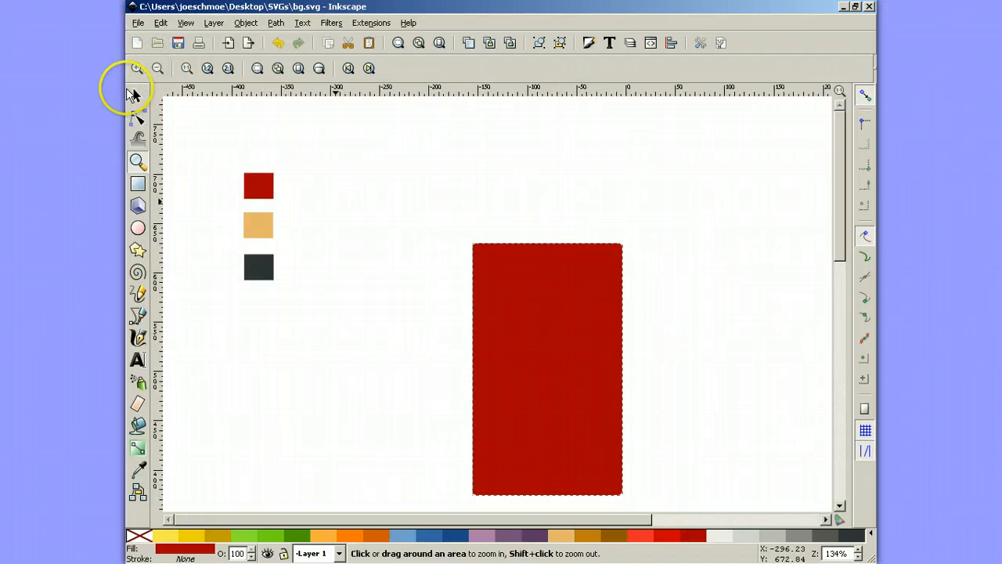
# Move the rounded red rectangle nearer the swatches and resize it to 200 px wide by 323.6 px high.
pyautogui.click(138, 96)
pyautogui.moveTo(540, 345); pyautogui.dragTo(512, 319)
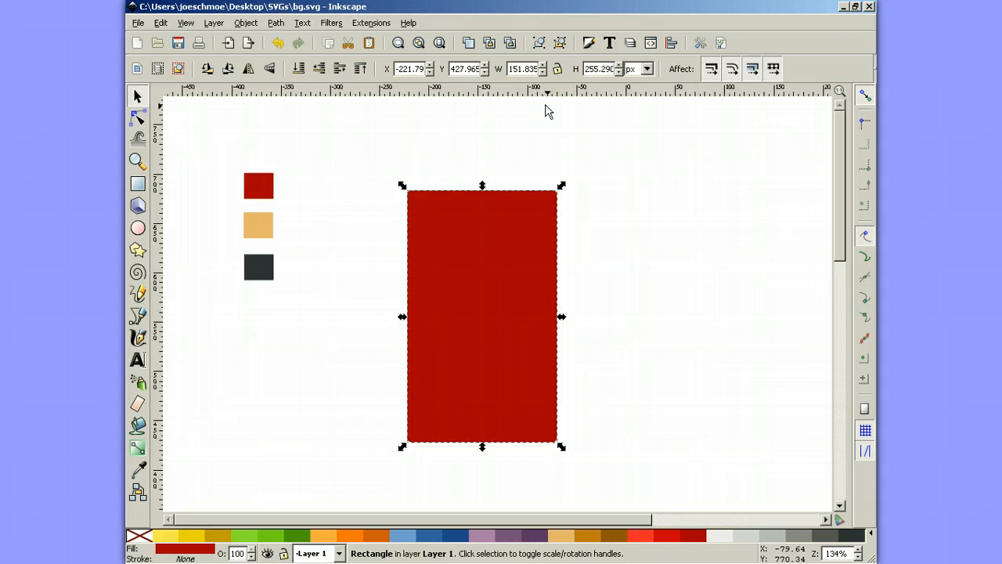
pyautogui.doubleClick(523, 69)
pyautogui.write('200')
pyautogui.doubleClick(603, 69)
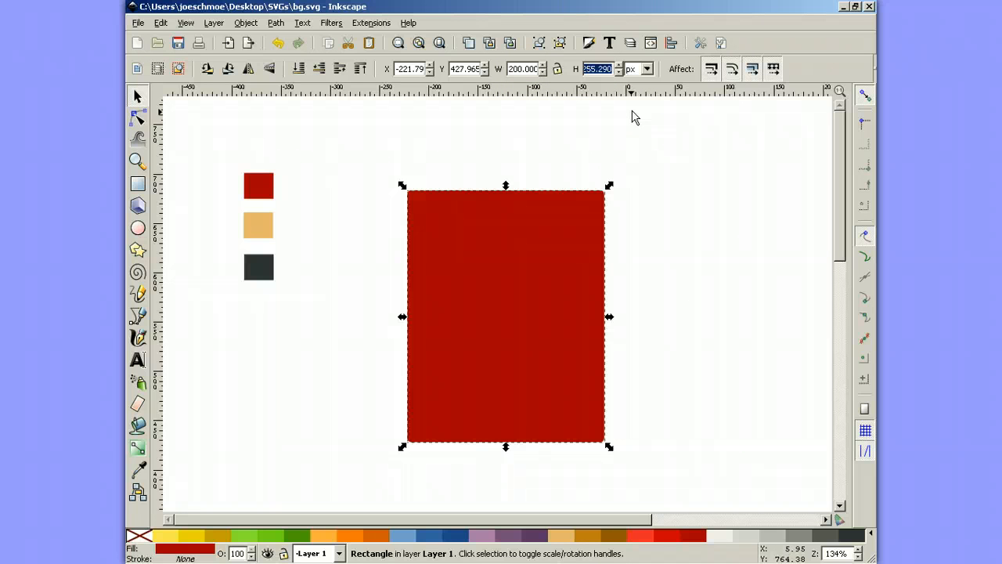
pyautogui.write('323.6')
pyautogui.click(683, 240)
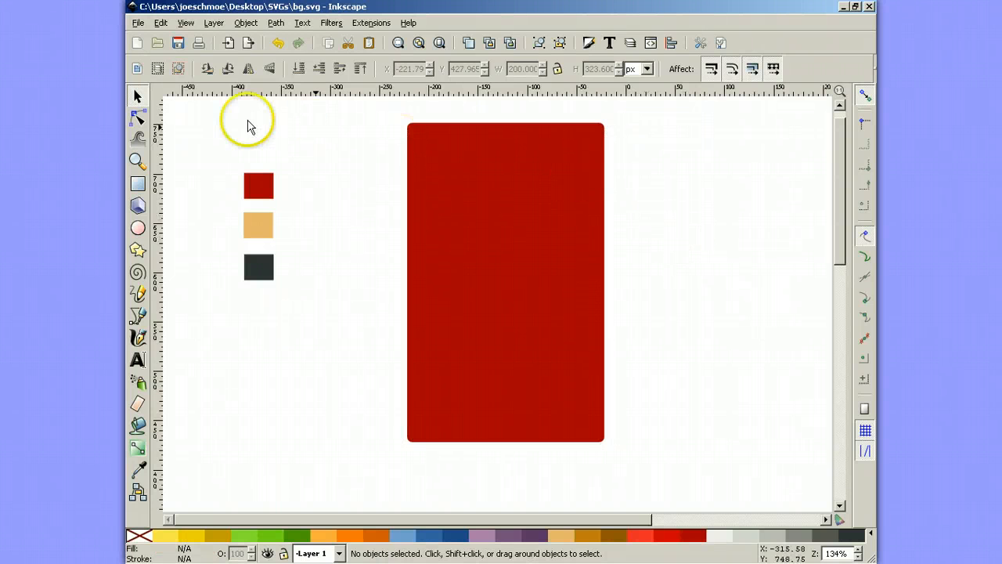
# Move the three colour swatches to the canvas's upper-left area and reposition the large red rectangle beside them.
pyautogui.click(478, 256)
pyautogui.moveTo(477, 252); pyautogui.dragTo(487, 285)
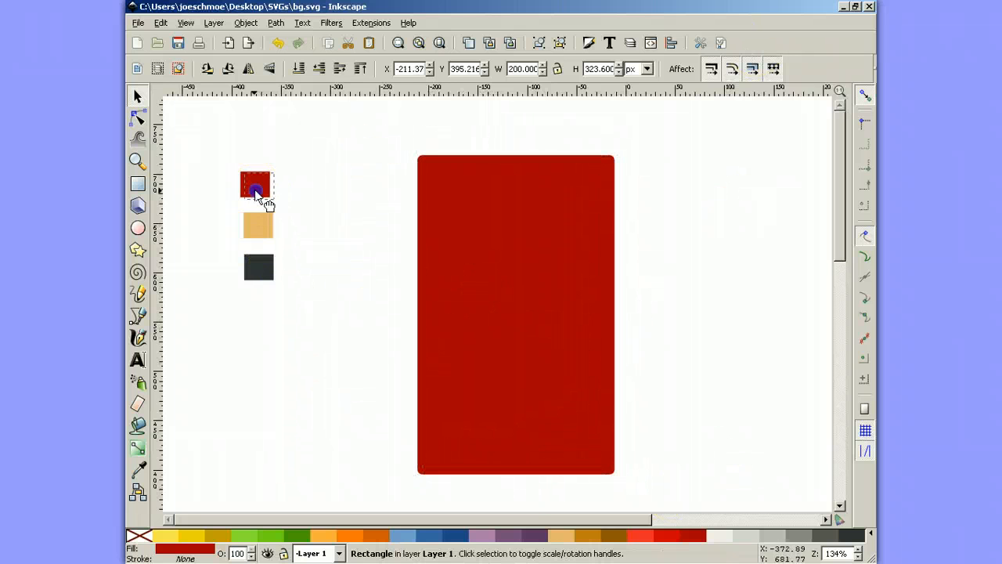
pyautogui.moveTo(256, 191); pyautogui.dragTo(194, 131)
pyautogui.moveTo(262, 226); pyautogui.dragTo(199, 165)
pyautogui.moveTo(253, 258); pyautogui.dragTo(184, 199)
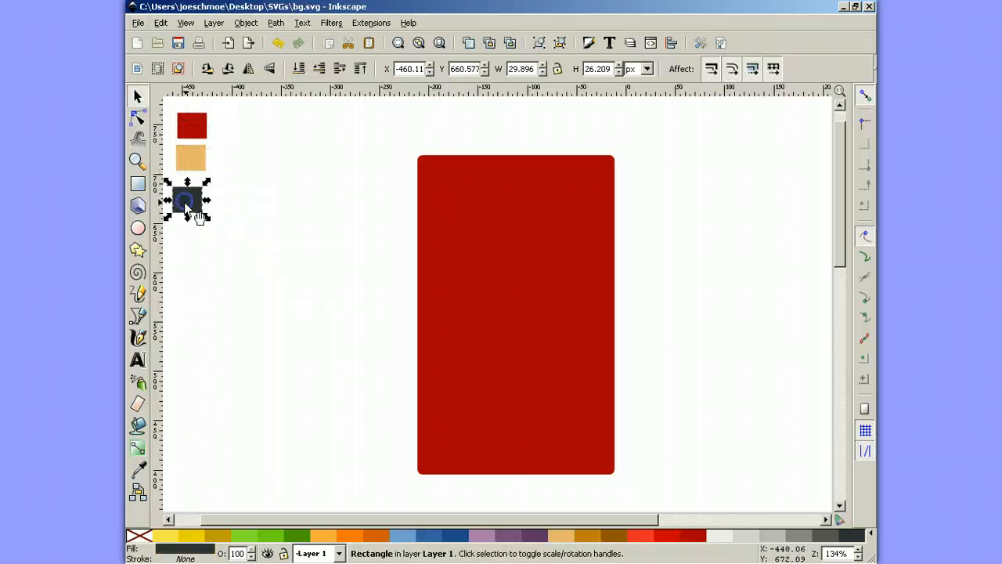
pyautogui.click(275, 263)
pyautogui.click(392, 292)
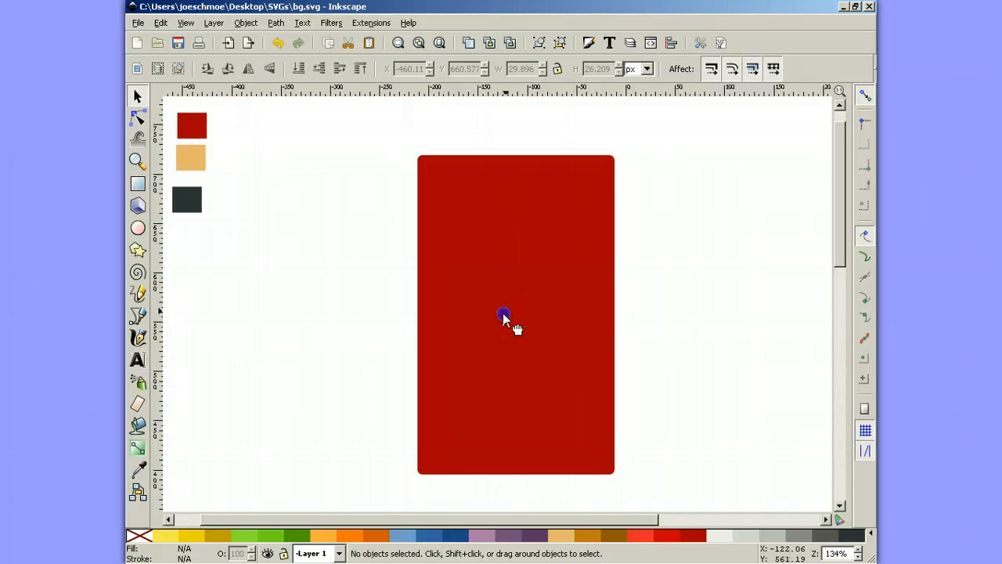
pyautogui.moveTo(505, 317); pyautogui.dragTo(464, 333)
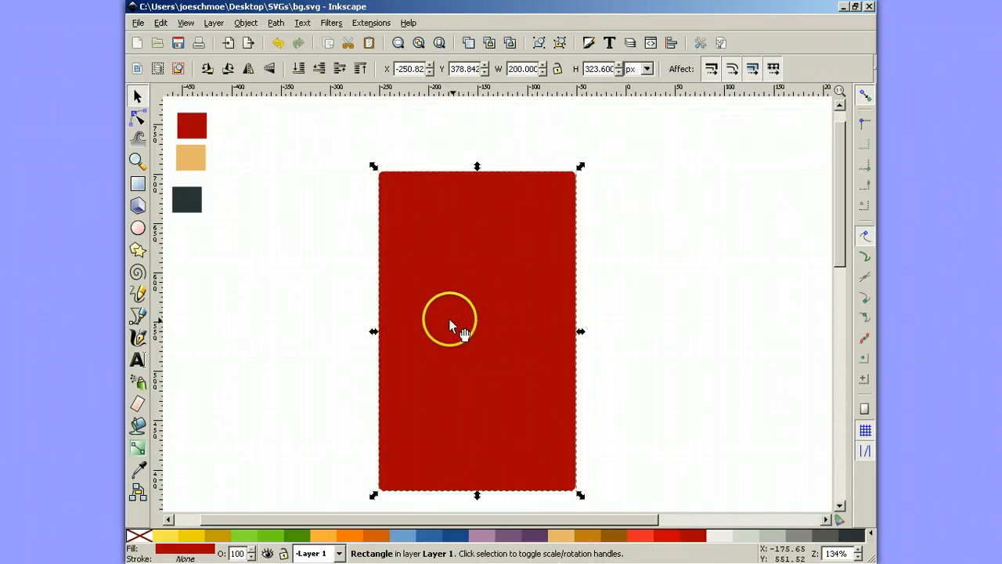
# Convert the red rectangle to a path and insert new nodes at the middle of all its segments.
pyautogui.click(277, 23)
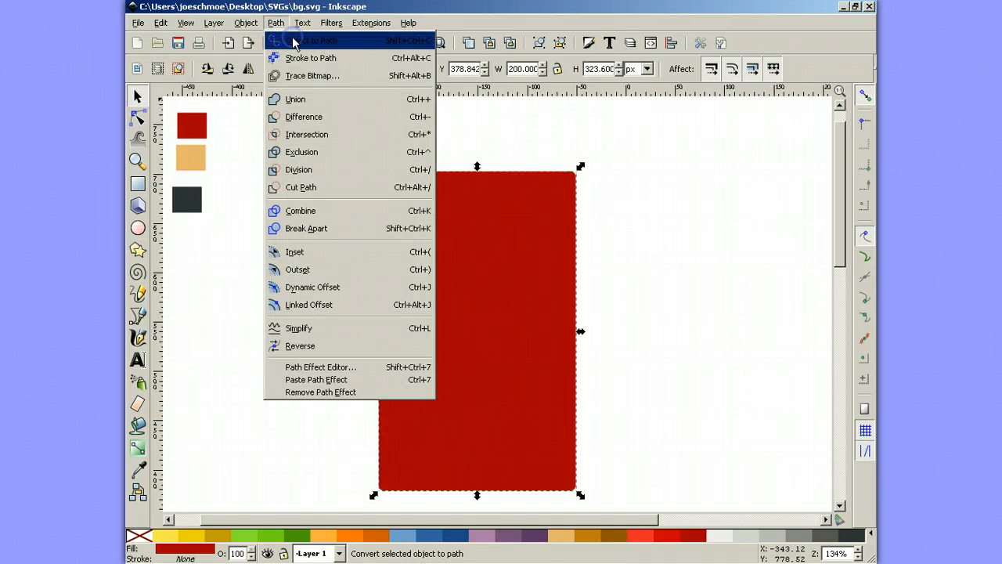
pyautogui.click(292, 41)
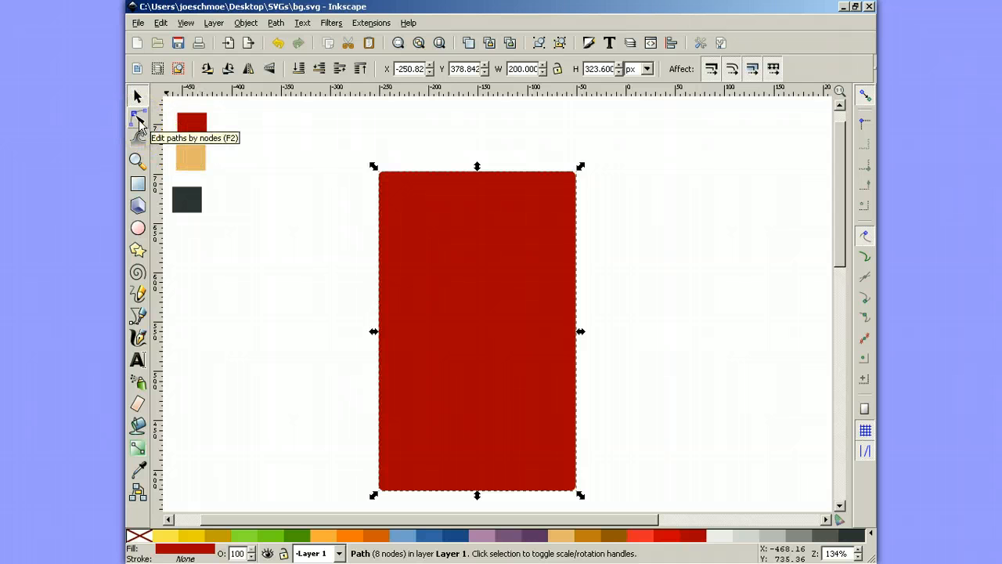
pyautogui.click(138, 118)
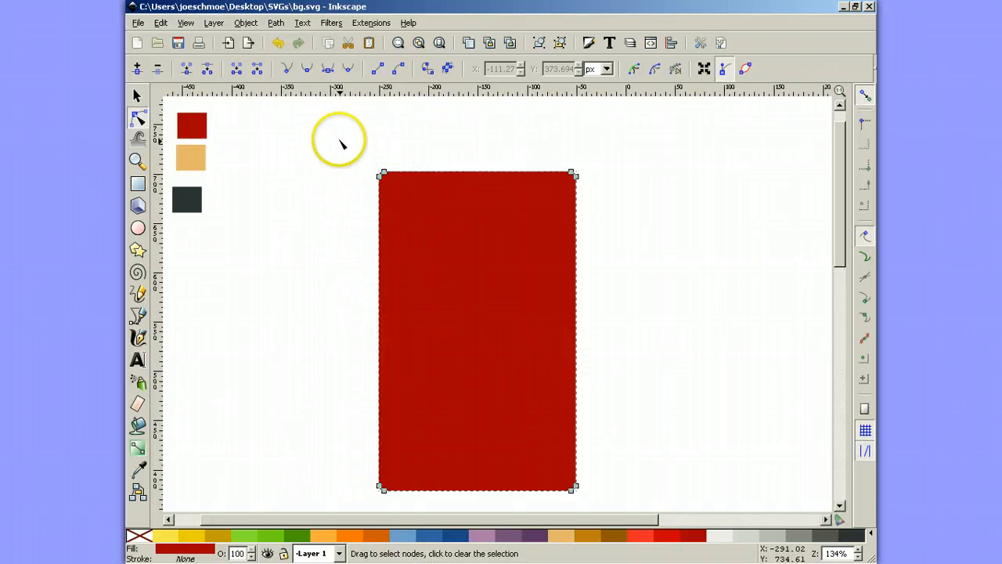
pyautogui.moveTo(339, 140); pyautogui.dragTo(612, 507)
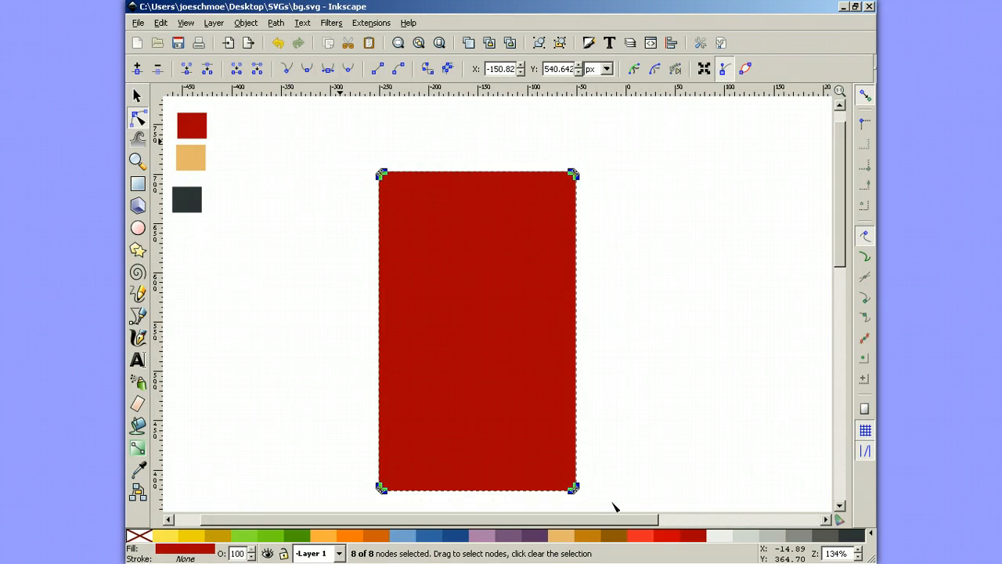
pyautogui.click(138, 72)
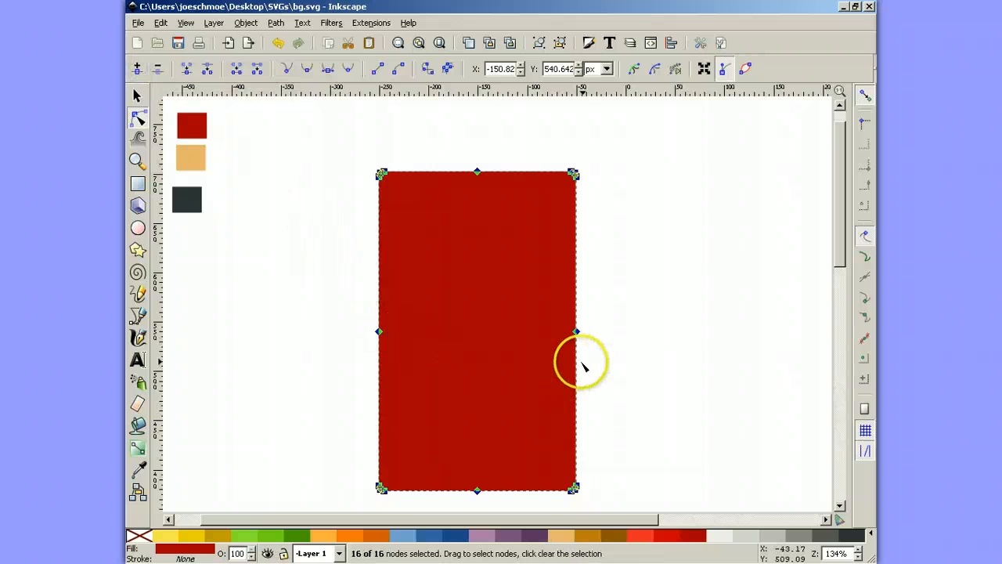
pyautogui.click(289, 336)
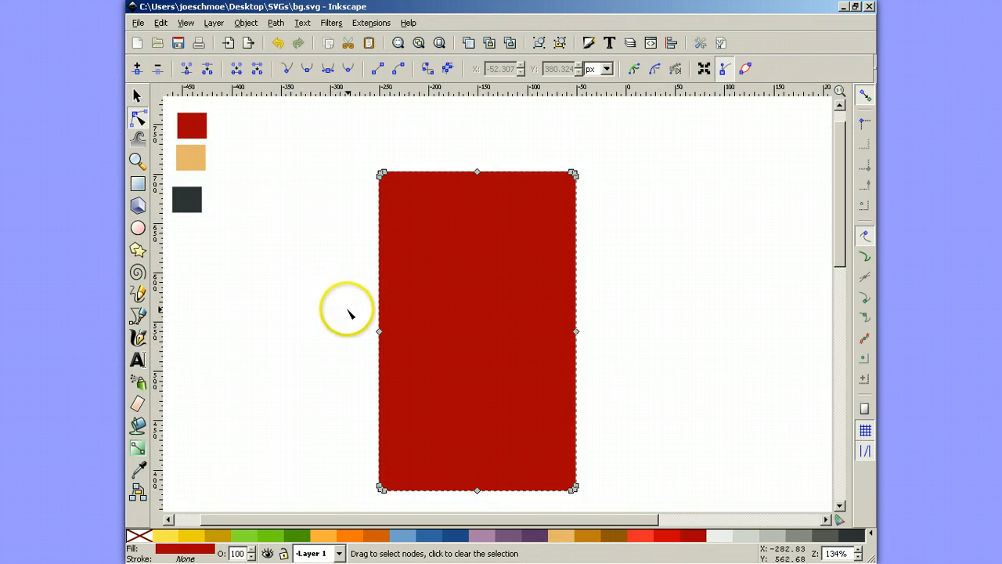
# Spread the two middle side nodes outward to a width of about 224 px and make them smooth.
pyautogui.moveTo(348, 310); pyautogui.dragTo(629, 358)
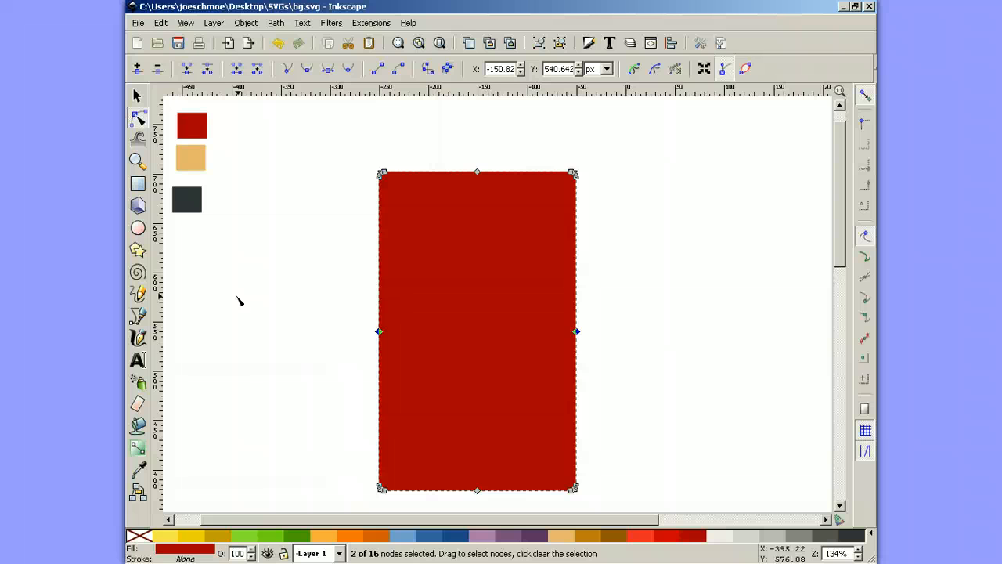
pyautogui.press('.')
pyautogui.press('.')
pyautogui.press('.')
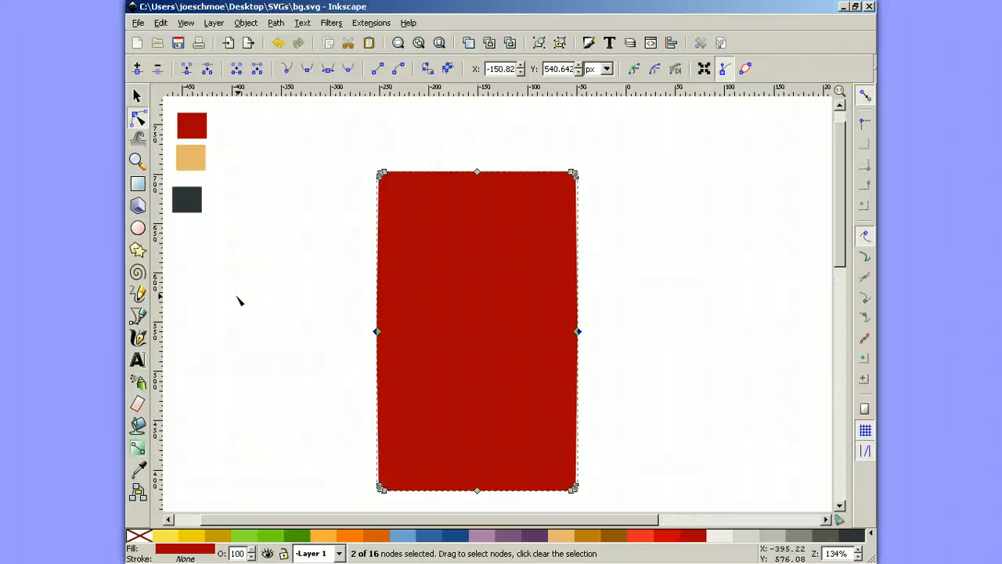
pyautogui.press('.')
pyautogui.press('.')
pyautogui.press('.')
pyautogui.press('.')
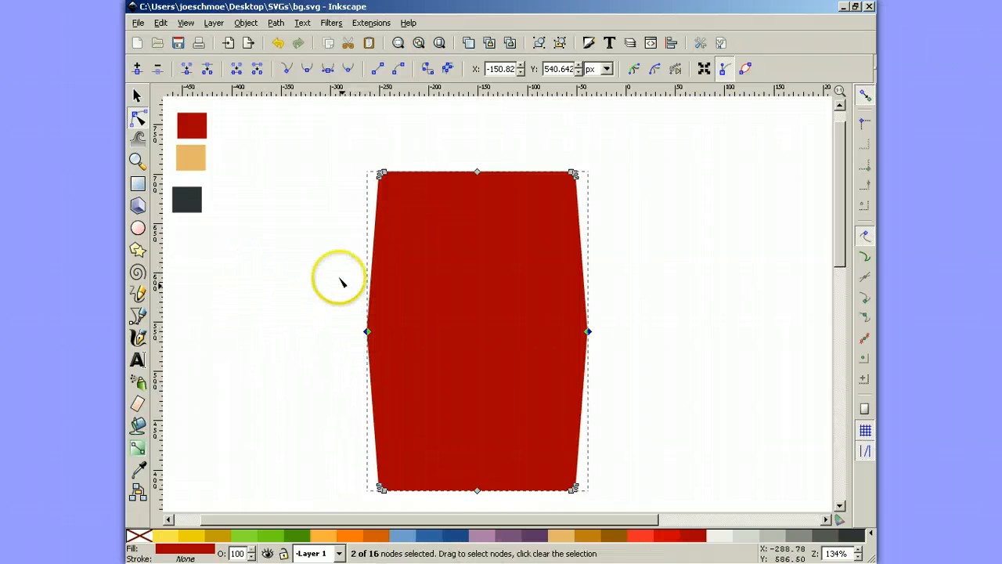
pyautogui.click(309, 73)
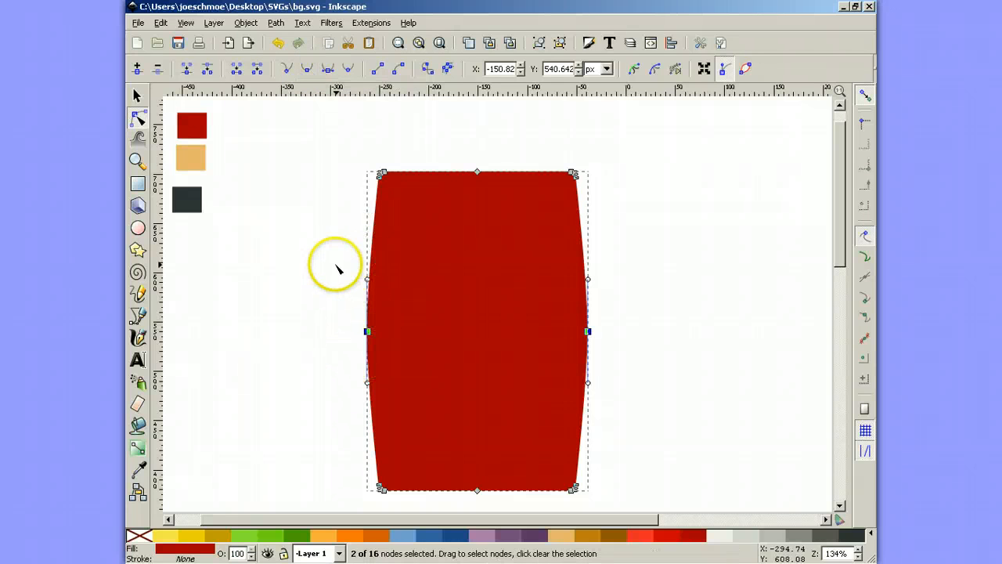
pyautogui.click(318, 247)
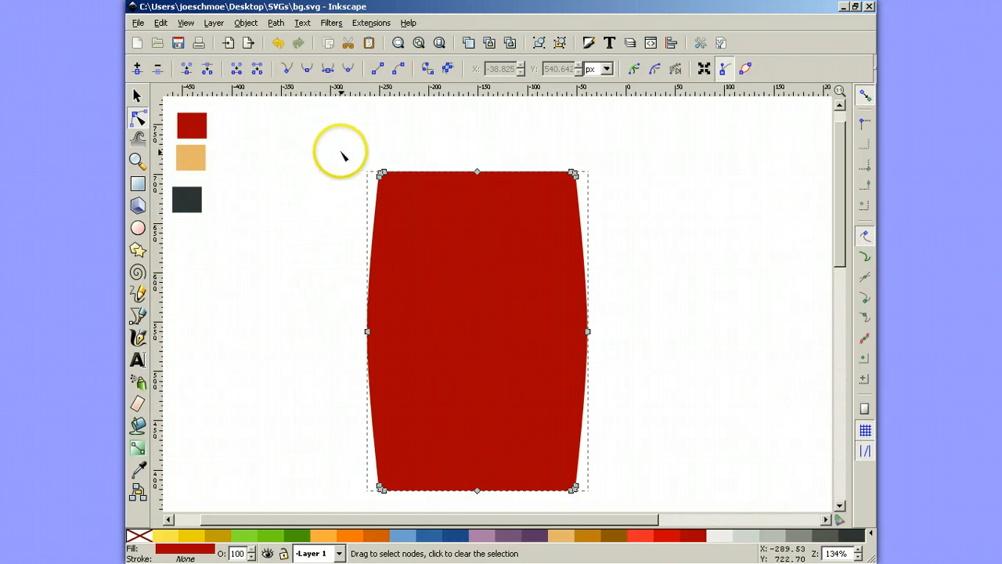
# Scale all nodes along the shape's top edge inward so that its top narrows symmetrically.
pyautogui.moveTo(341, 151); pyautogui.dragTo(629, 195)
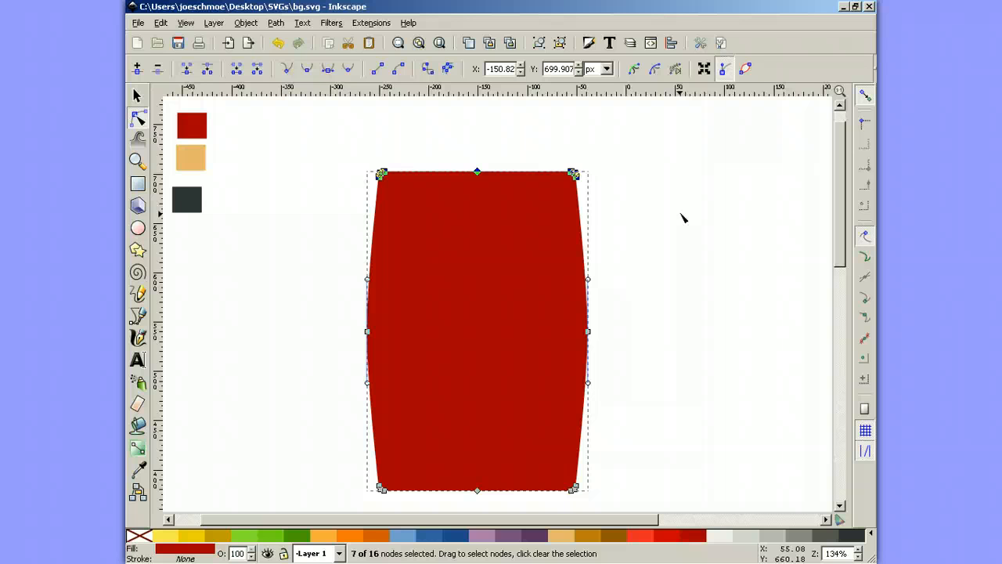
pyautogui.press(',')
pyautogui.press(',')
pyautogui.press(',')
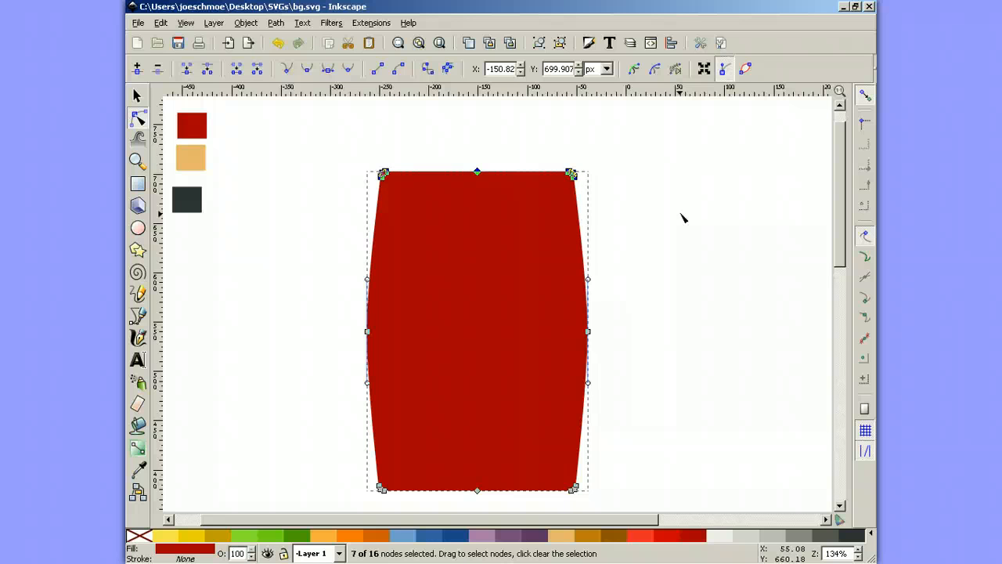
pyautogui.press(',')
pyautogui.press(',')
pyautogui.press(',')
pyautogui.press(',')
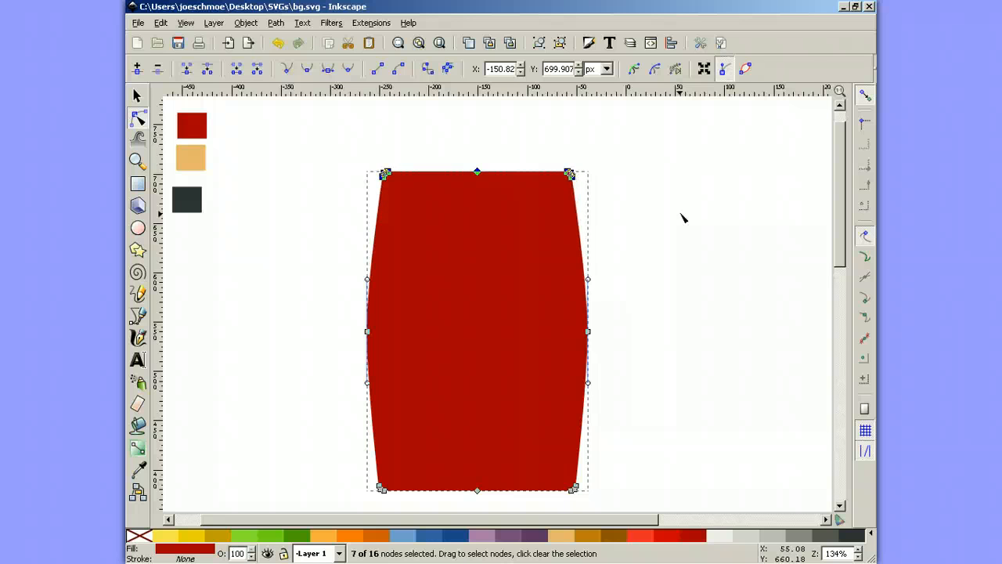
pyautogui.press(',')
pyautogui.press(',')
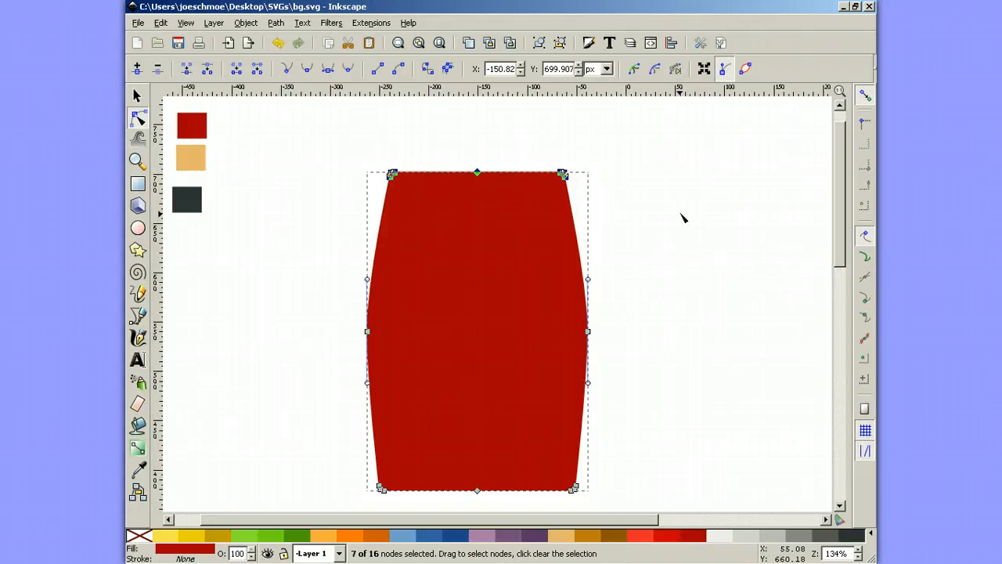
pyautogui.click(680, 215)
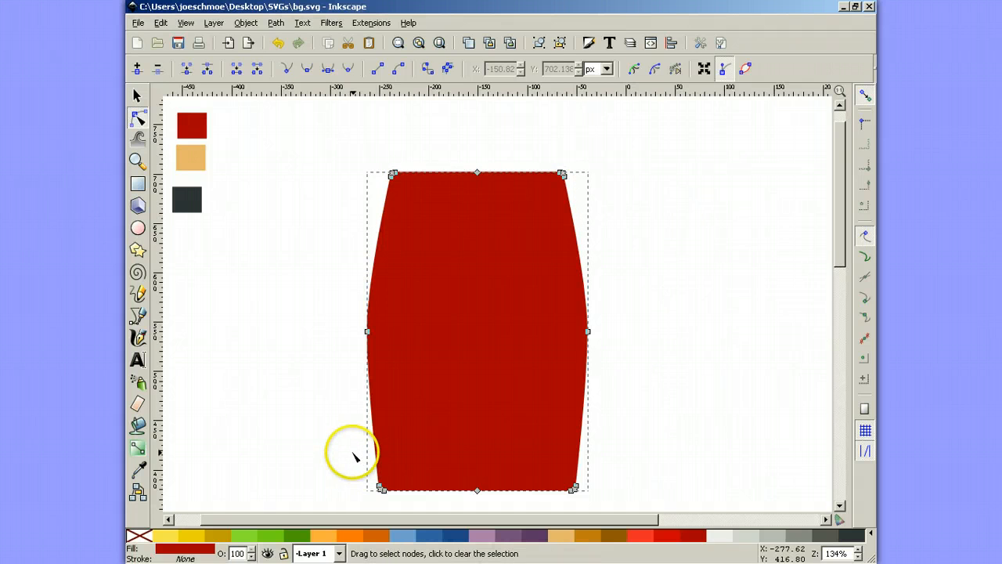
# Scale all nodes along the shape's bottom edge inward to match the width of the top edge.
pyautogui.moveTo(353, 453); pyautogui.dragTo(630, 509)
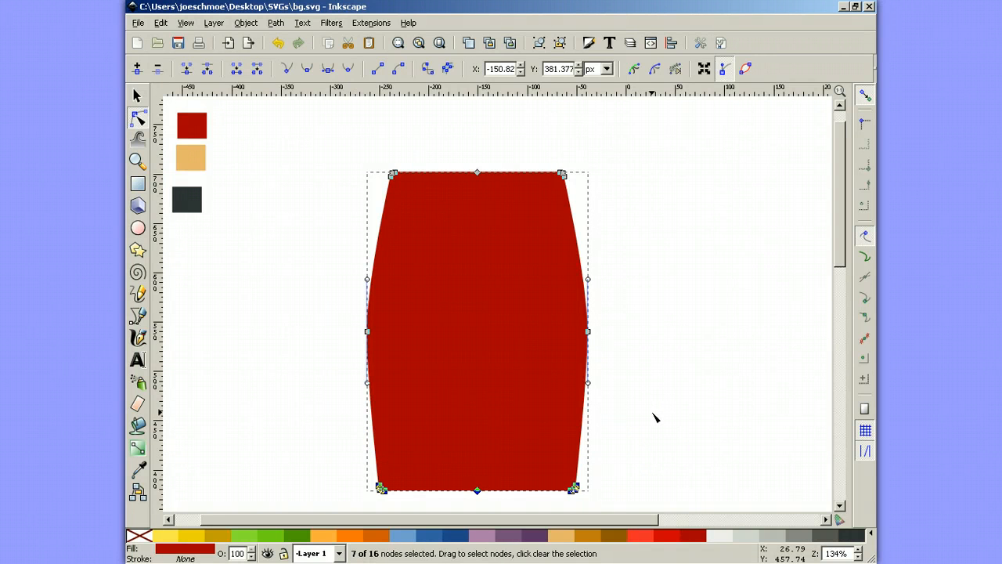
pyautogui.press(',')
pyautogui.press(',')
pyautogui.press(',')
pyautogui.press(',')
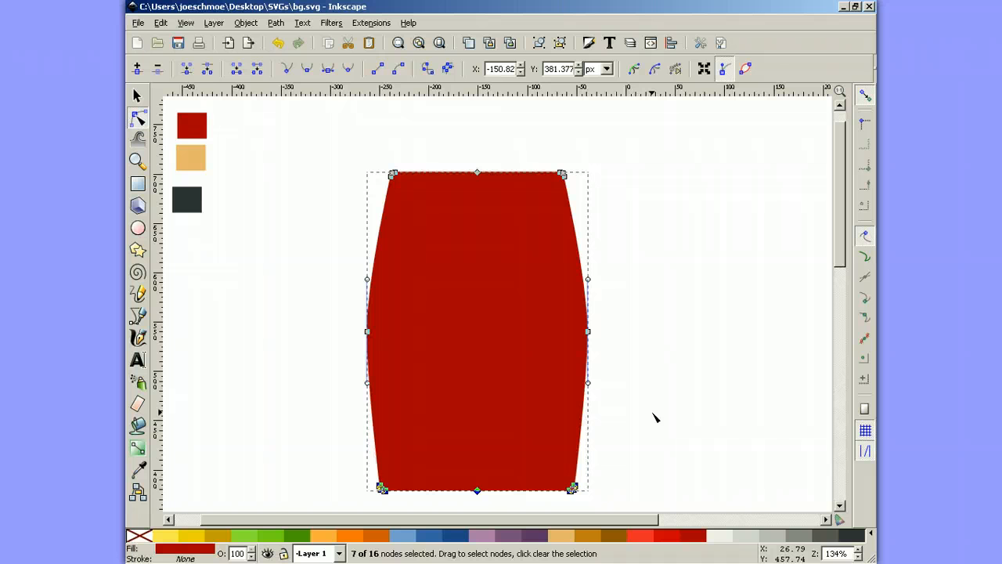
pyautogui.hotkey('alt', ',')
pyautogui.hotkey('alt', ',')
pyautogui.hotkey('alt', ',')
pyautogui.hotkey('alt', ',')
pyautogui.hotkey('alt', ',')
pyautogui.hotkey('alt', ',')
pyautogui.hotkey('alt', ',')
pyautogui.hotkey('alt', ',')
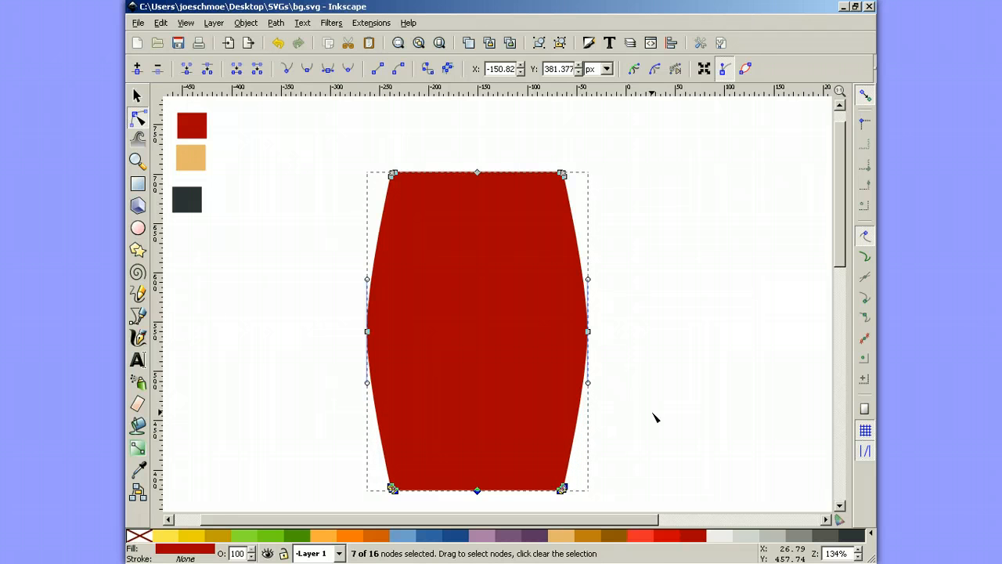
# Move the finished barrel shape slightly up and to the right on the canvas, and deselect it.
pyautogui.click(139, 97)
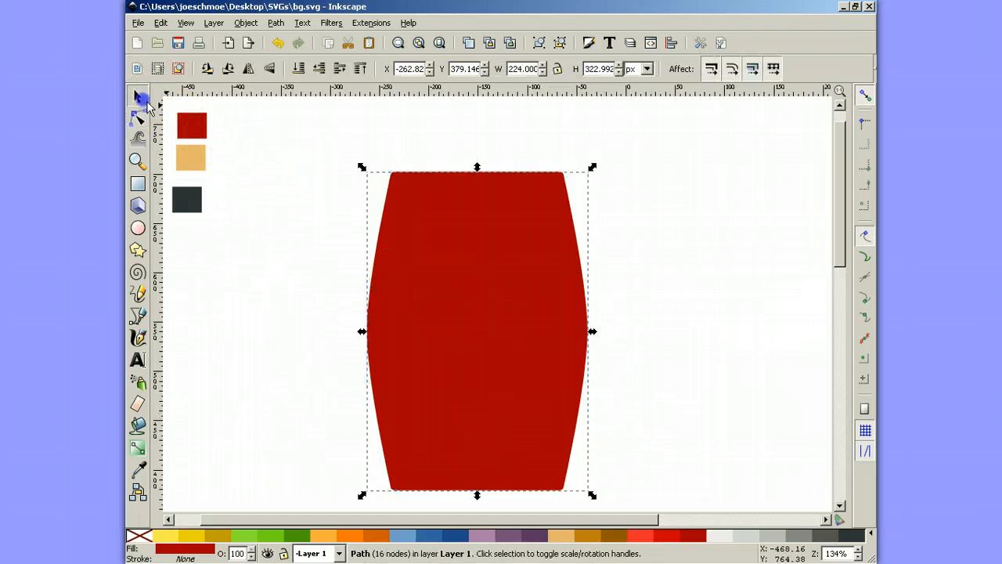
pyautogui.moveTo(453, 280); pyautogui.dragTo(469, 259)
pyautogui.click(713, 320)
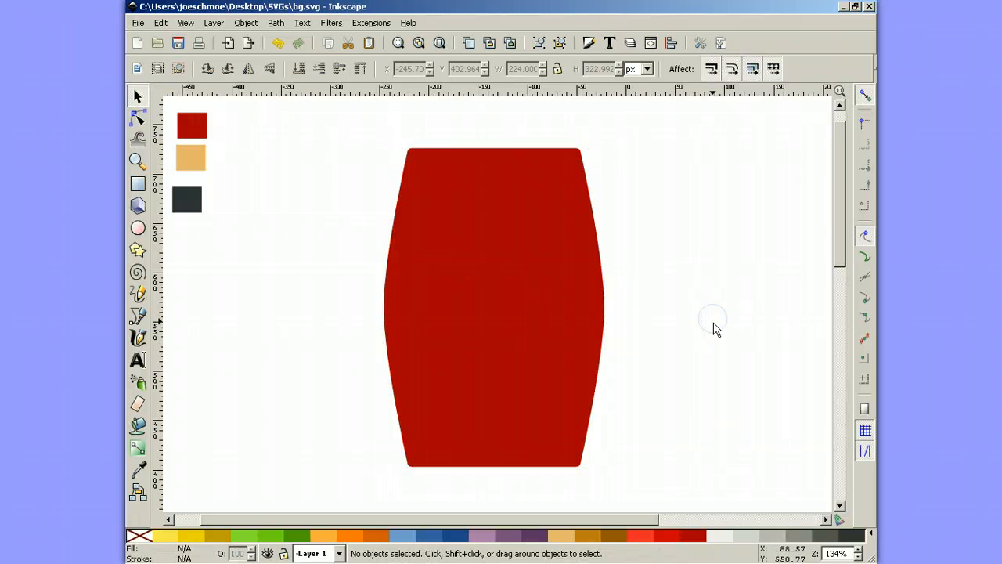
# Shift the barrel about 15 px further to the right and clear the selection.
pyautogui.moveTo(581, 387)
pyautogui.mouseDown()
pyautogui.moveTo(664, 367)
pyautogui.moveTo(651, 383)
pyautogui.moveTo(589, 380)
pyautogui.mouseUp()
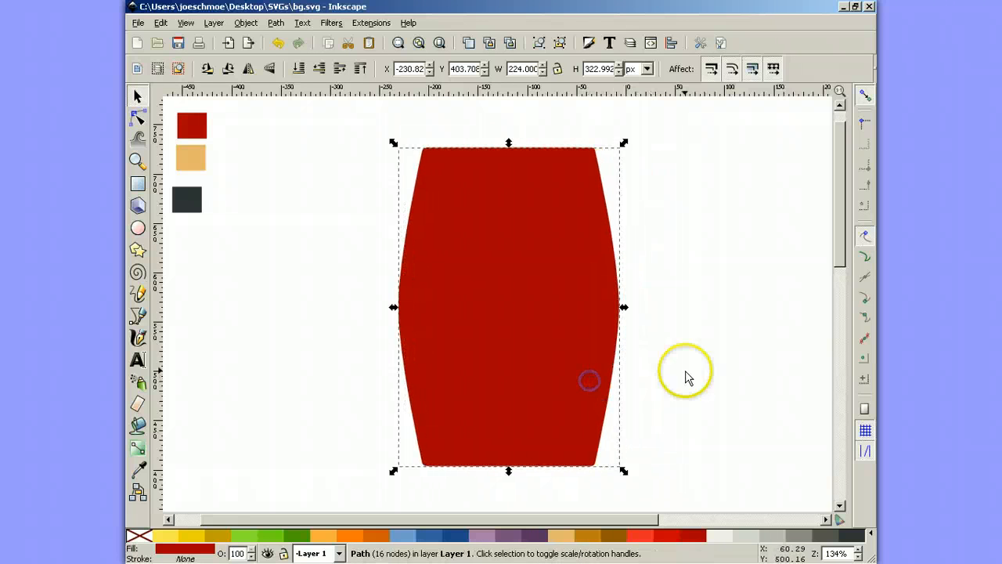
pyautogui.click(686, 375)
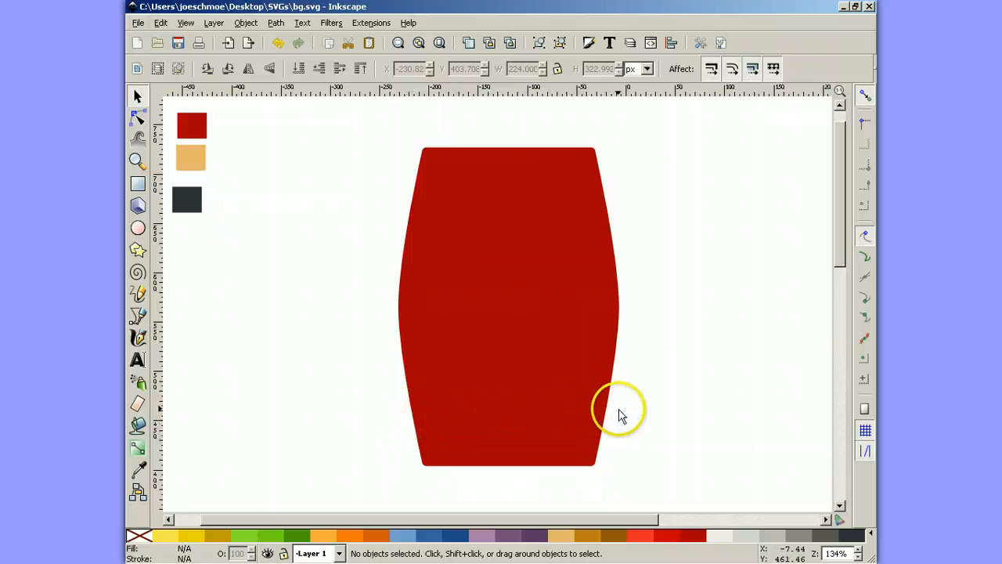
# Draw a horizontal band about 355 by 19 px across the barrel's upper part and fill it with the tan swatch colour.
pyautogui.click(138, 183)
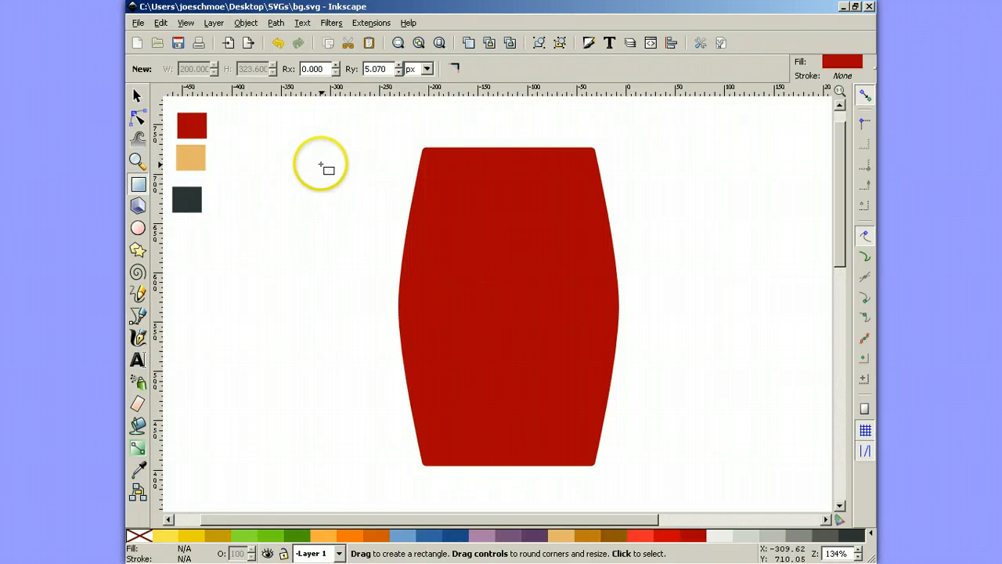
pyautogui.moveTo(315, 171); pyautogui.dragTo(667, 163)
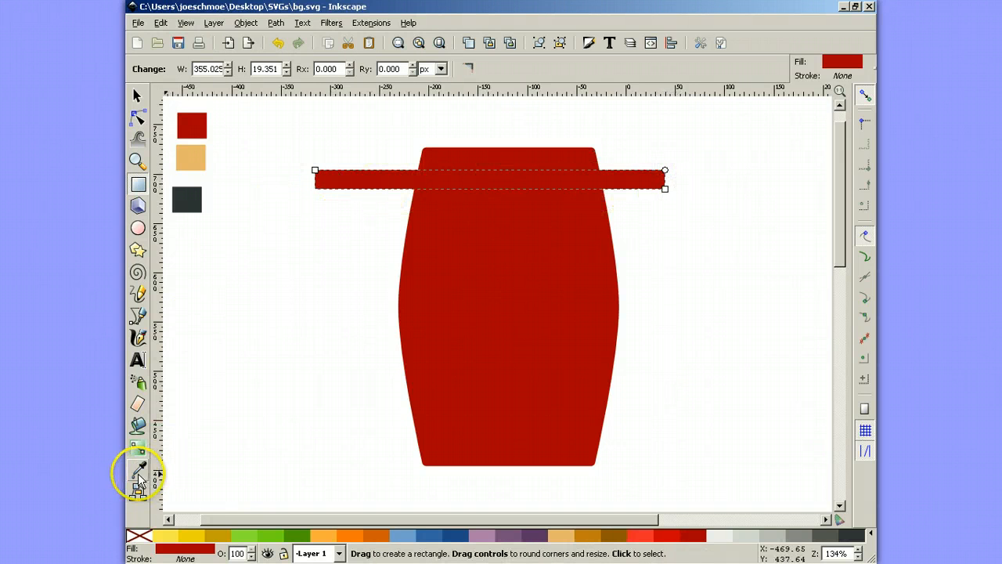
pyautogui.click(137, 472)
pyautogui.click(192, 159)
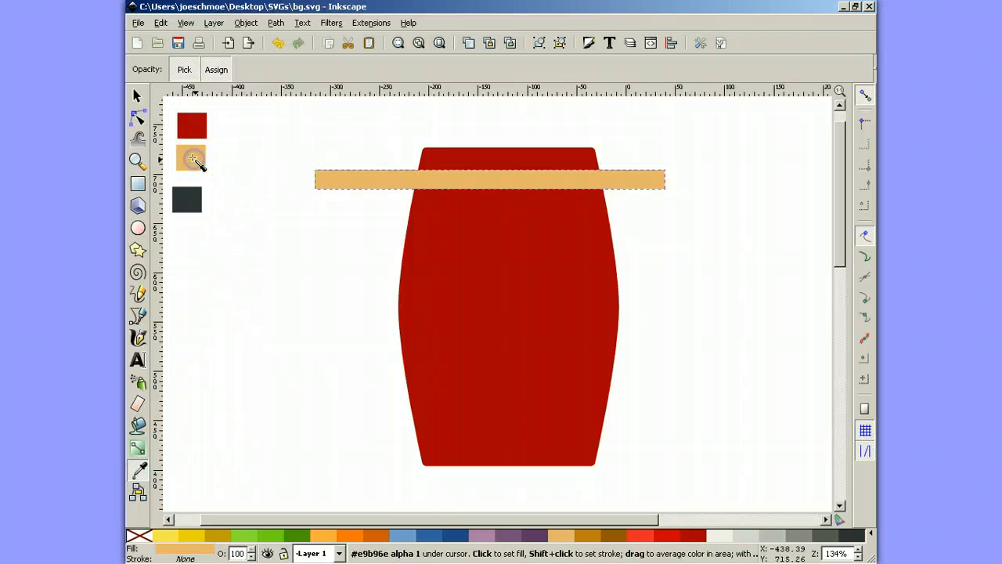
pyautogui.click(137, 96)
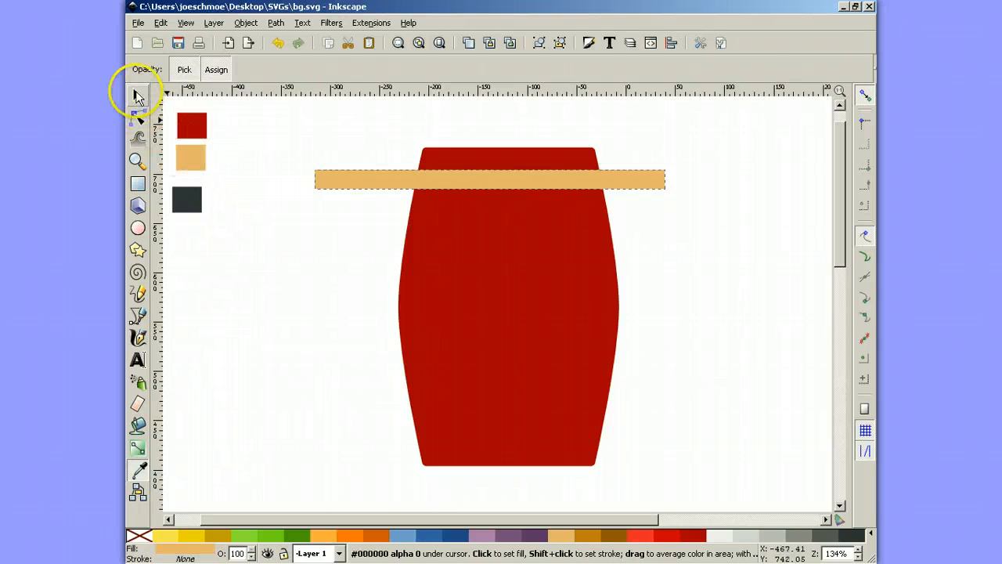
pyautogui.moveTo(408, 192); pyautogui.dragTo(467, 173)
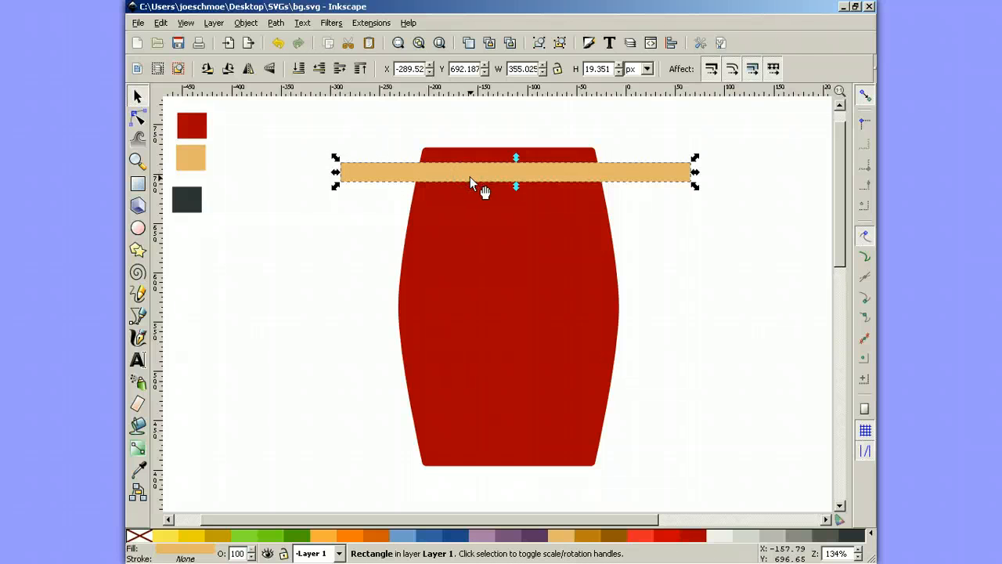
# Duplicate the tan band twice, placing one copy near the barrel's bottom and another across its middle.
pyautogui.rightClick(470, 173)
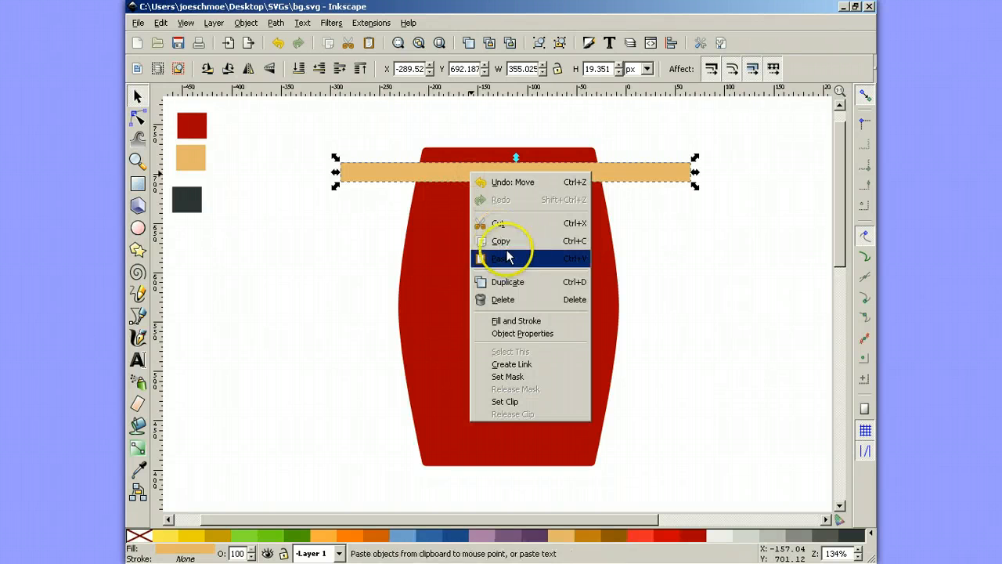
pyautogui.click(528, 284)
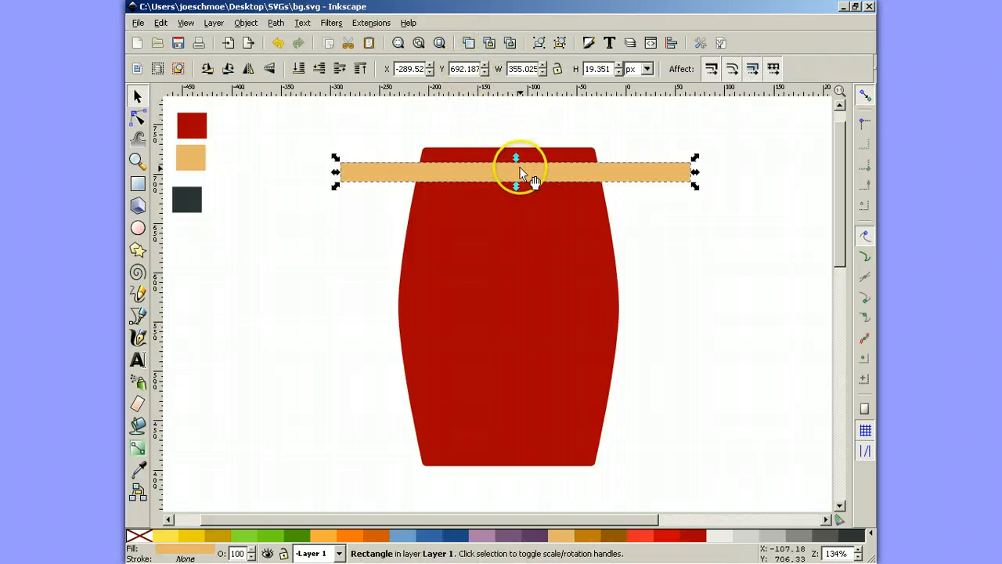
pyautogui.moveTo(519, 172); pyautogui.dragTo(505, 438)
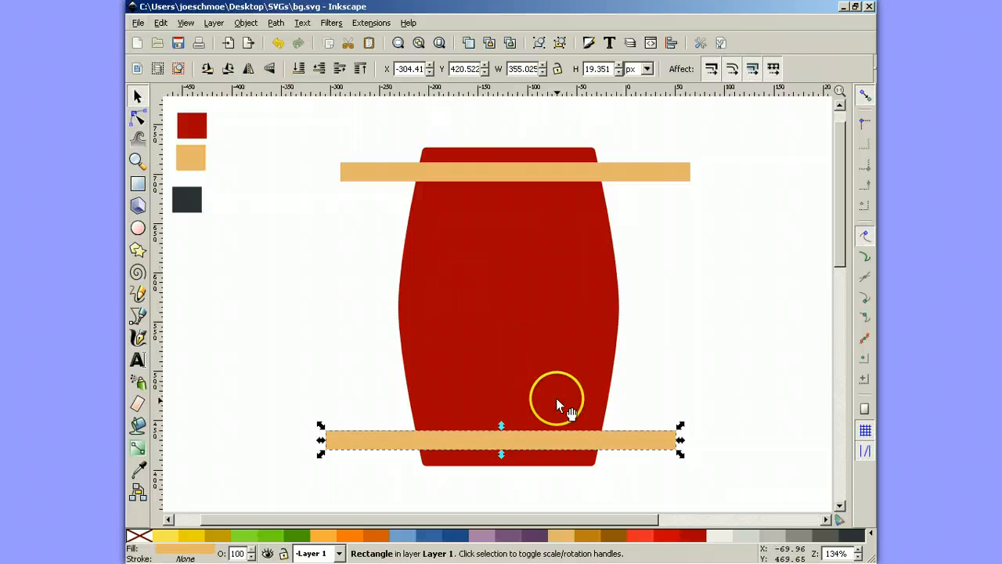
pyautogui.rightClick(559, 438)
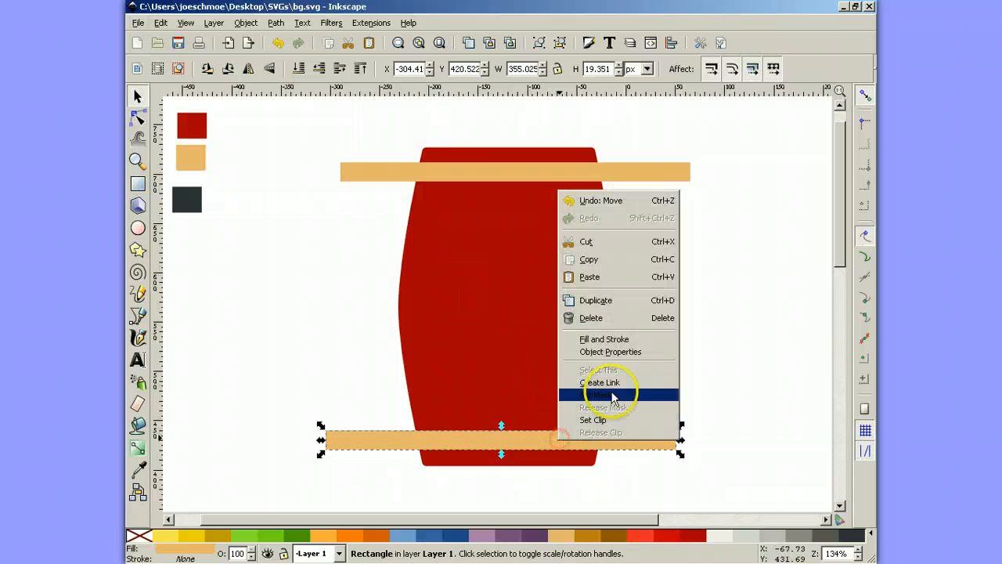
pyautogui.click(608, 300)
pyautogui.moveTo(529, 440); pyautogui.dragTo(534, 310)
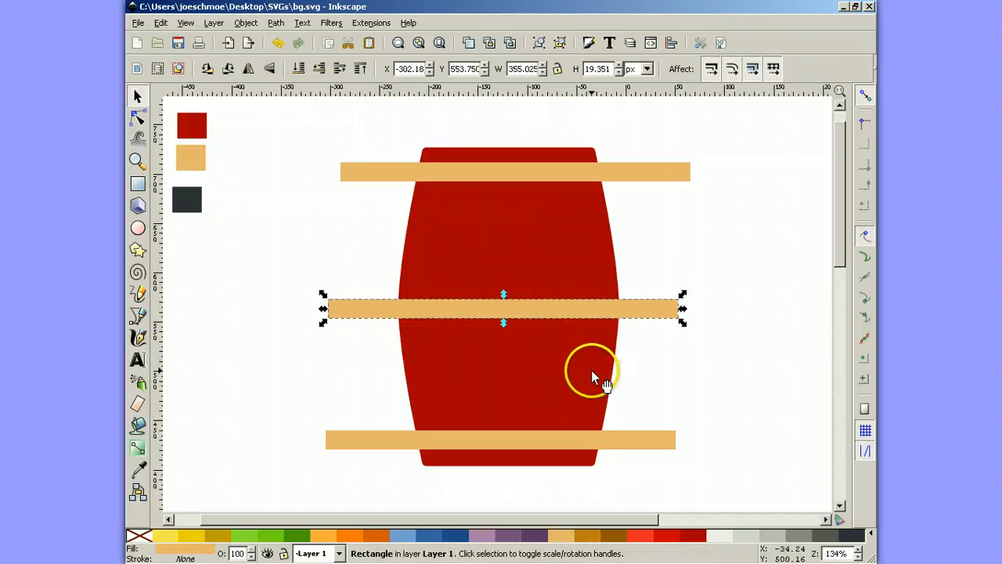
# Duplicate the middle band, reduce the copy's height to about 9.7 px and place it just below the top band.
pyautogui.rightClick(572, 307)
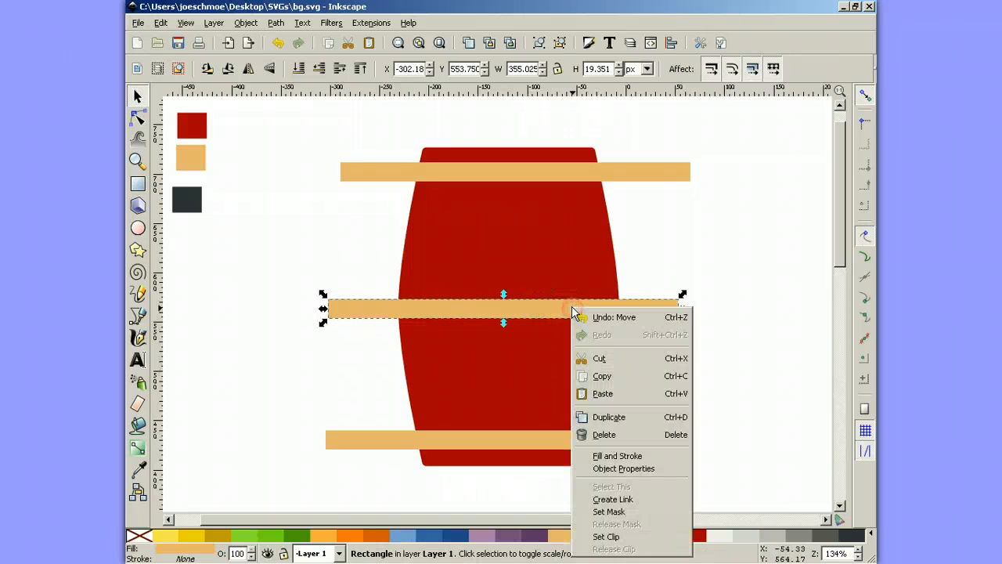
pyautogui.click(607, 417)
pyautogui.moveTo(560, 310); pyautogui.dragTo(558, 226)
pyautogui.moveTo(503, 240); pyautogui.dragTo(525, 195)
# Duplicate the thin band, place the copy just above the bottom band and clear the selection.
pyautogui.rightClick(527, 200)
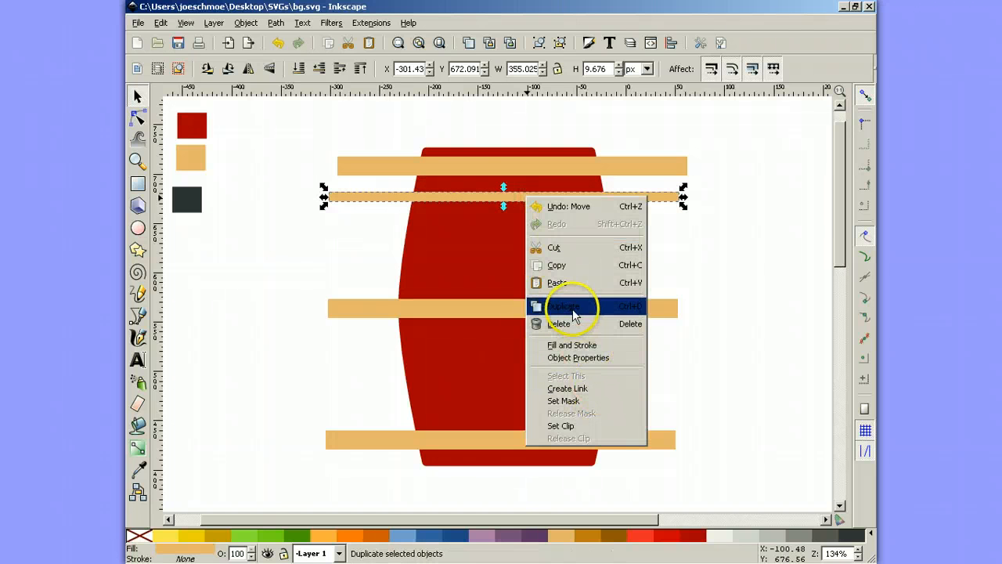
pyautogui.click(574, 307)
pyautogui.moveTo(516, 194); pyautogui.dragTo(520, 408)
pyautogui.click(712, 329)
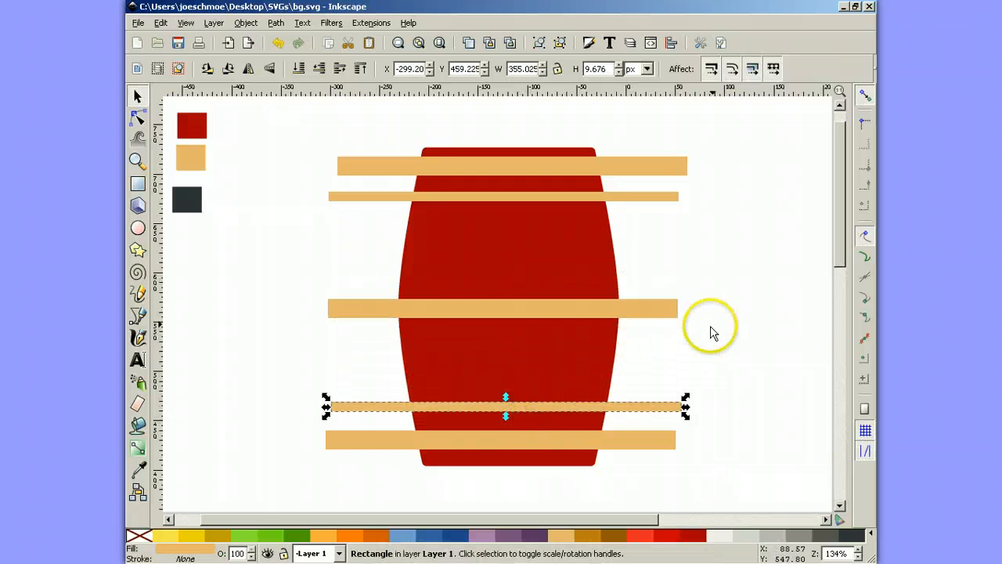
# Centre the middle band on the barrel's horizontal axis with Align and Distribute, relative to the first selected object.
pyautogui.click(673, 44)
pyautogui.click(572, 179)
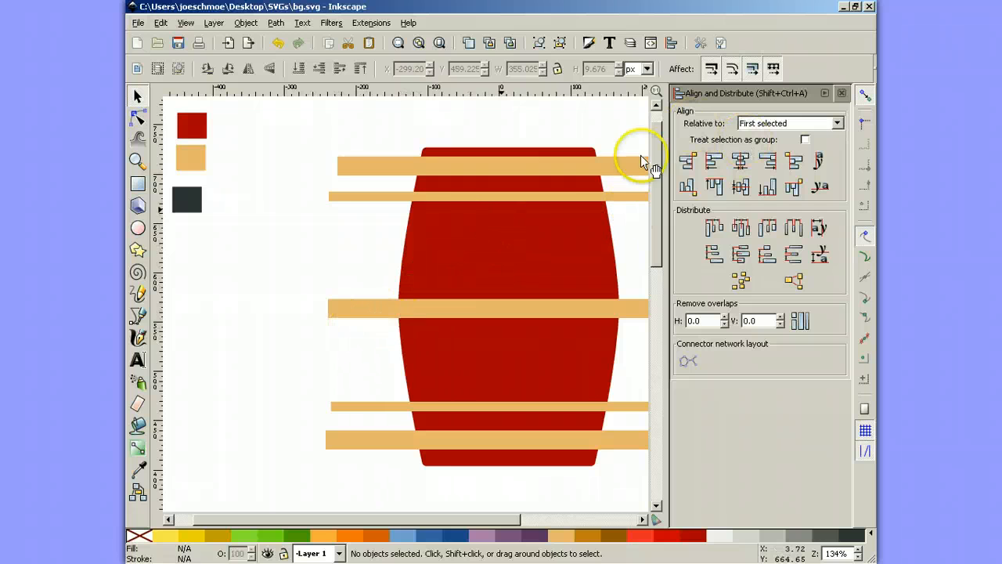
pyautogui.click(490, 250)
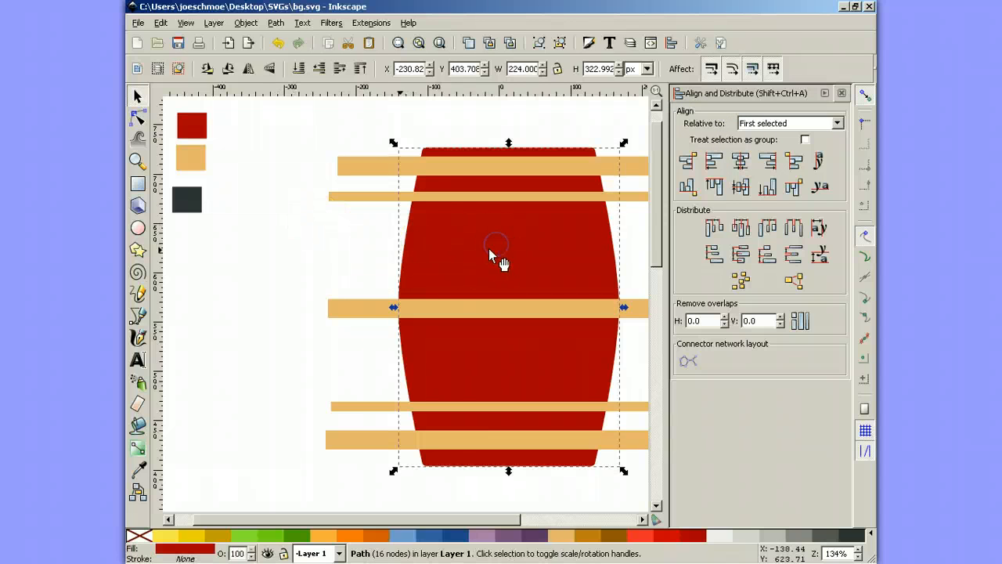
pyautogui.keyDown('shift'); pyautogui.click(357, 314); pyautogui.keyUp('shift')
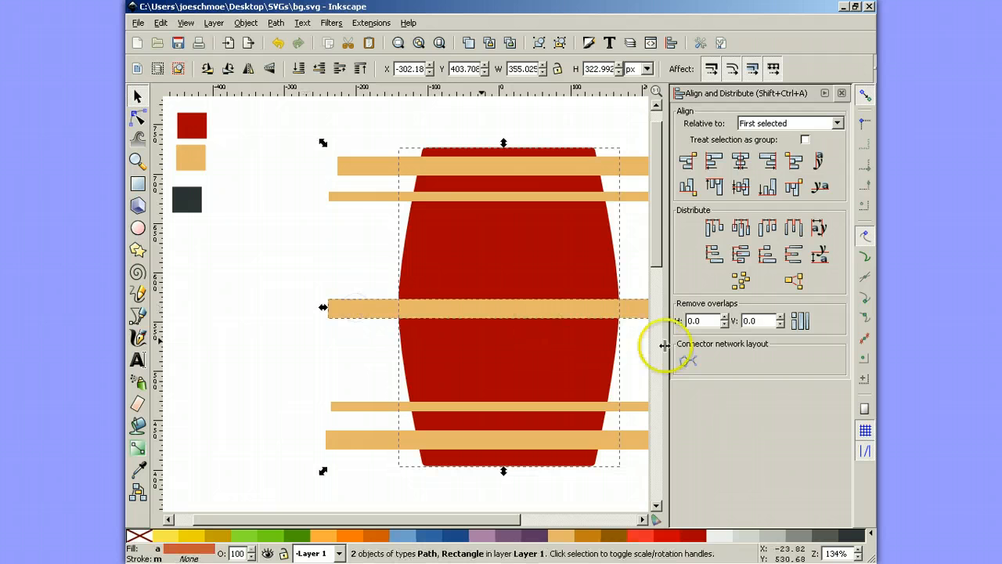
pyautogui.click(740, 189)
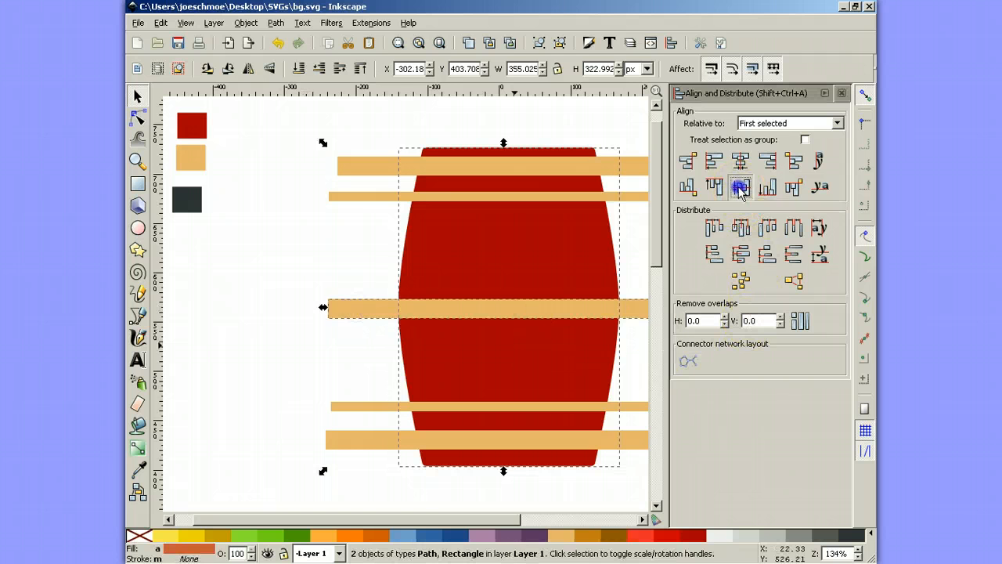
pyautogui.click(290, 210)
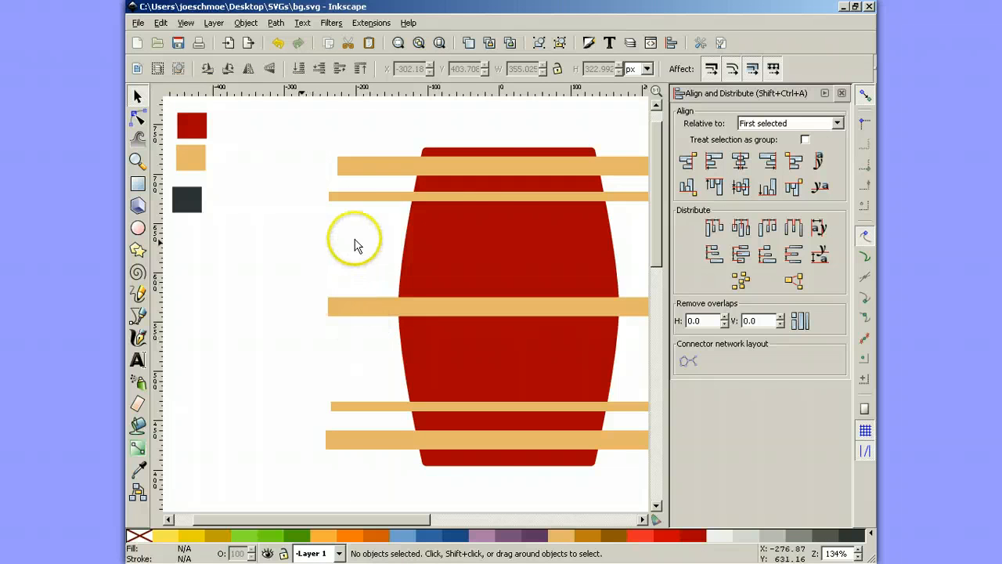
# Align the top band's upper edge with the top edge of the barrel.
pyautogui.click(514, 243)
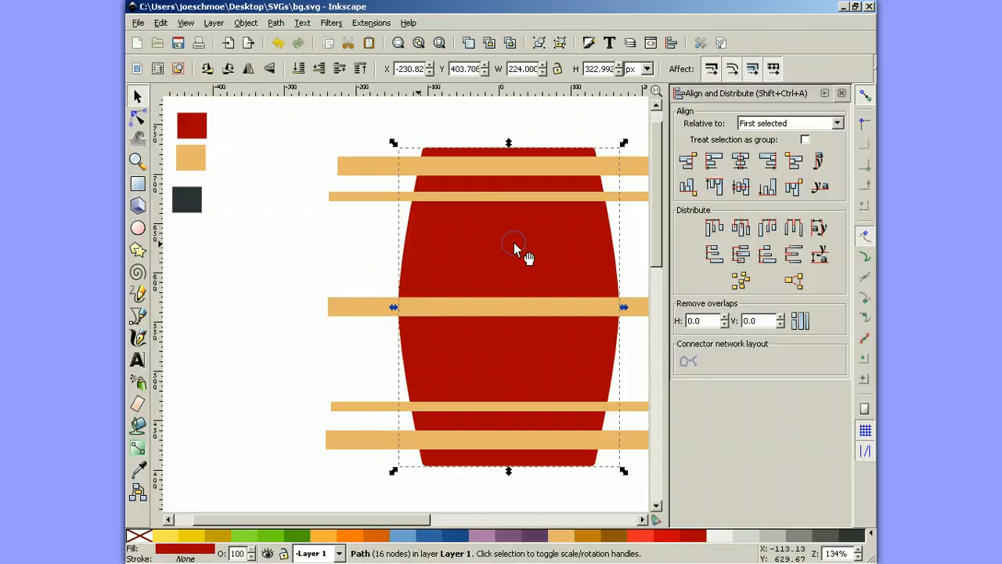
pyautogui.keyDown('shift'); pyautogui.click(373, 168); pyautogui.keyUp('shift')
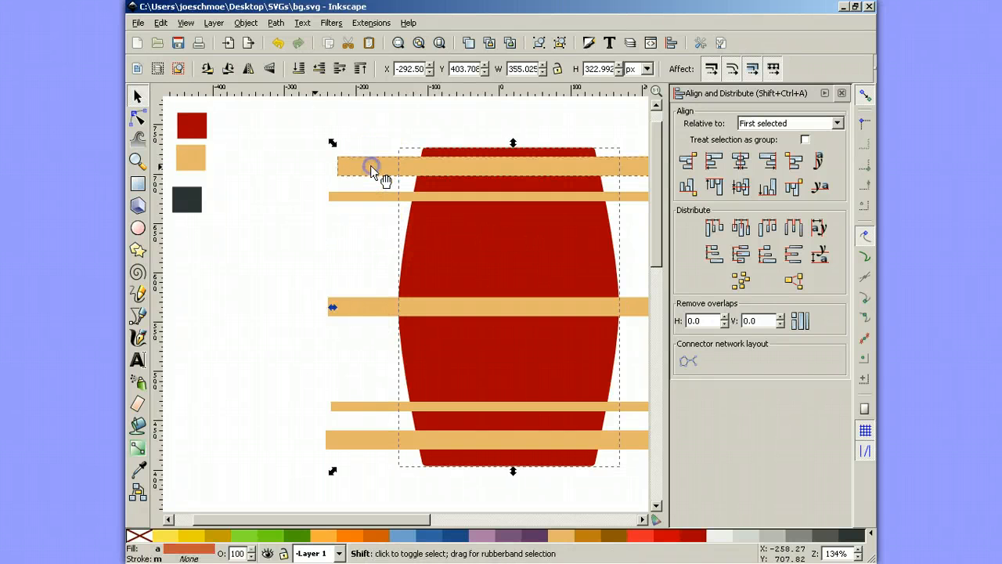
pyautogui.click(717, 193)
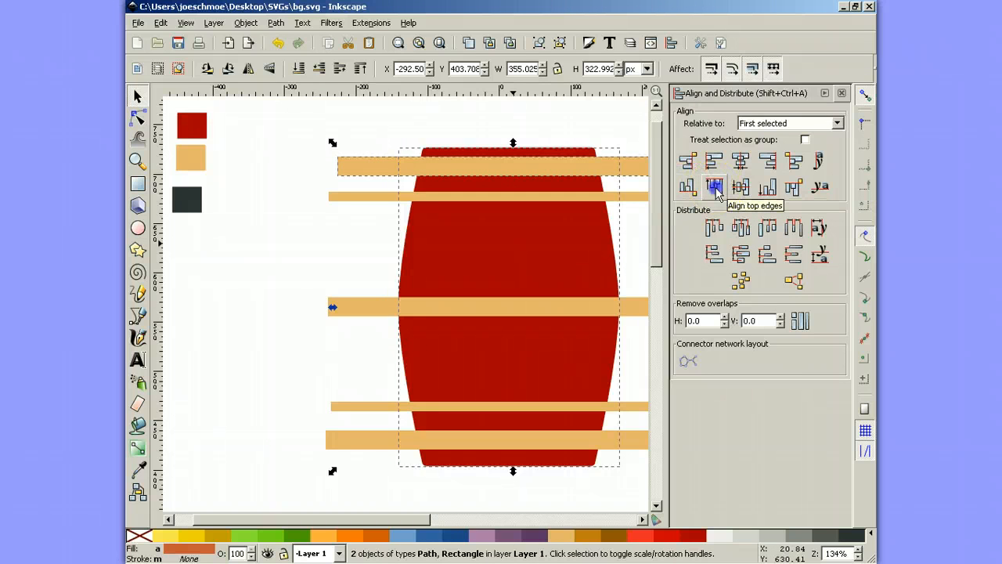
pyautogui.click(718, 194)
pyautogui.click(195, 257)
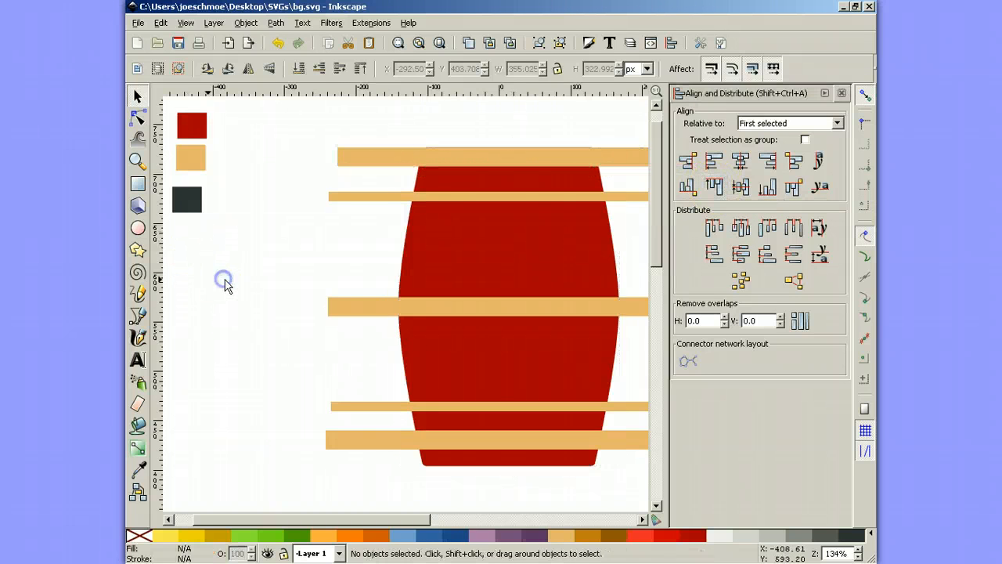
# Align the bottom band's lower edge with the bottom edge of the barrel.
pyautogui.click(486, 359)
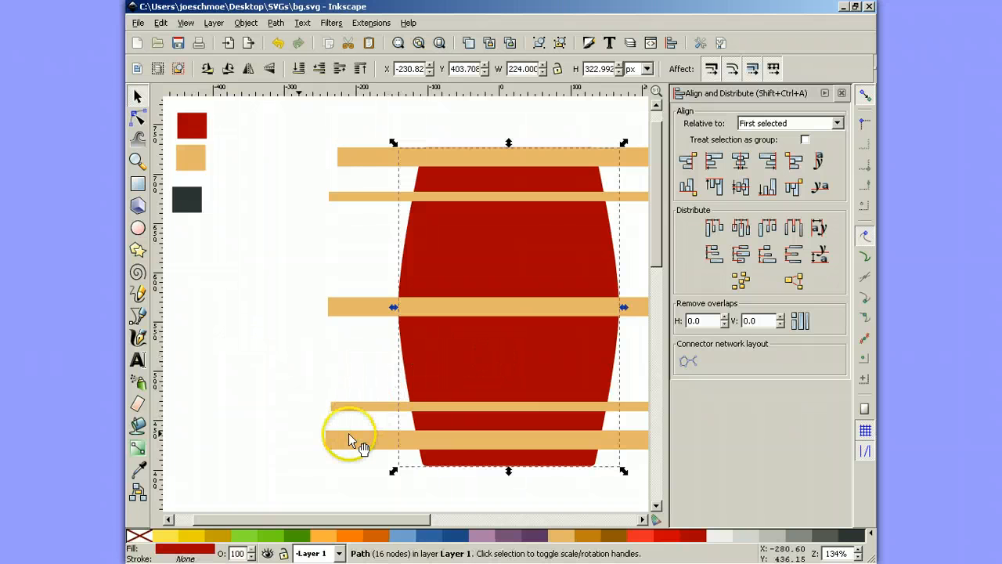
pyautogui.press('shift')
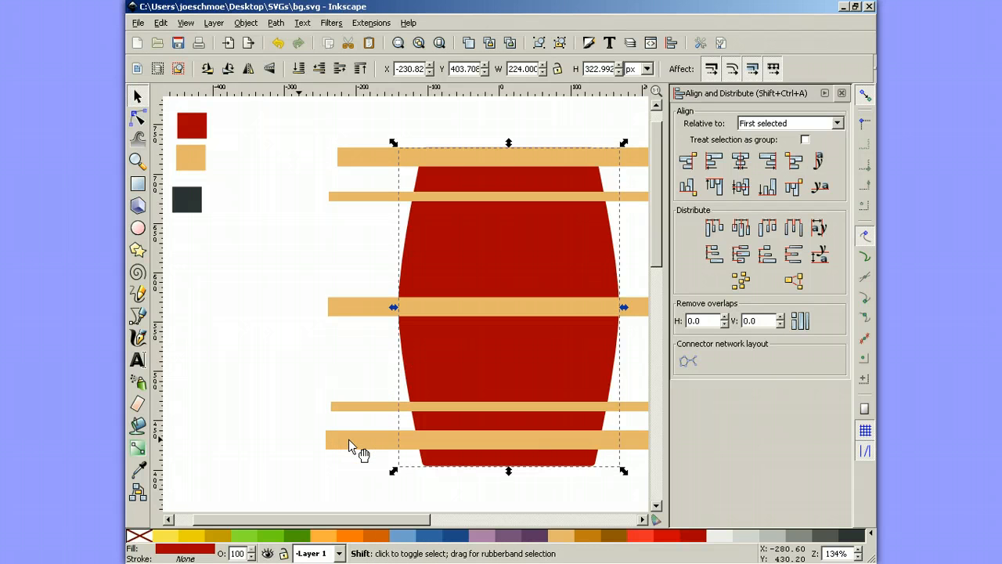
pyautogui.keyDown('shift'); pyautogui.click(348, 439); pyautogui.keyUp('shift')
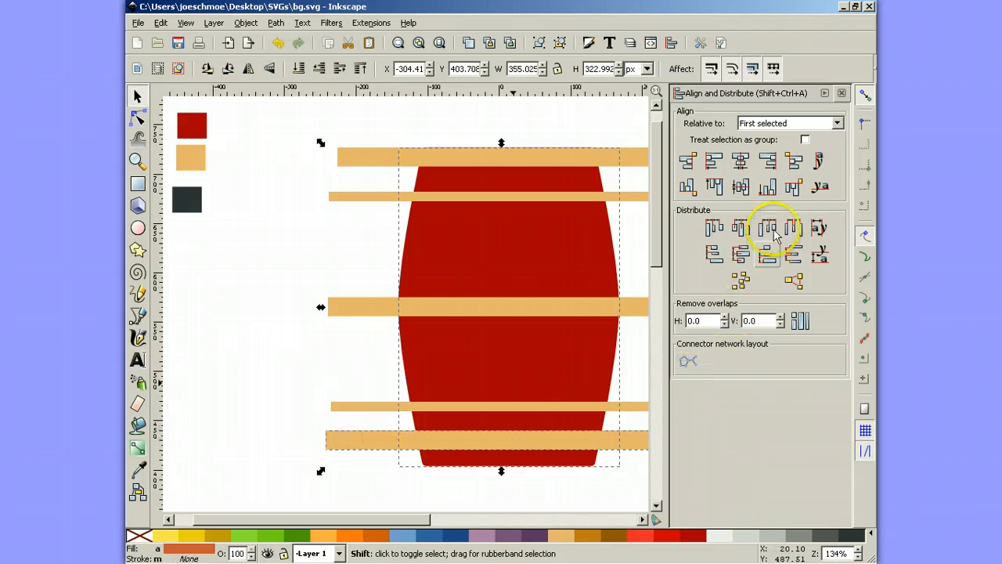
pyautogui.click(768, 188)
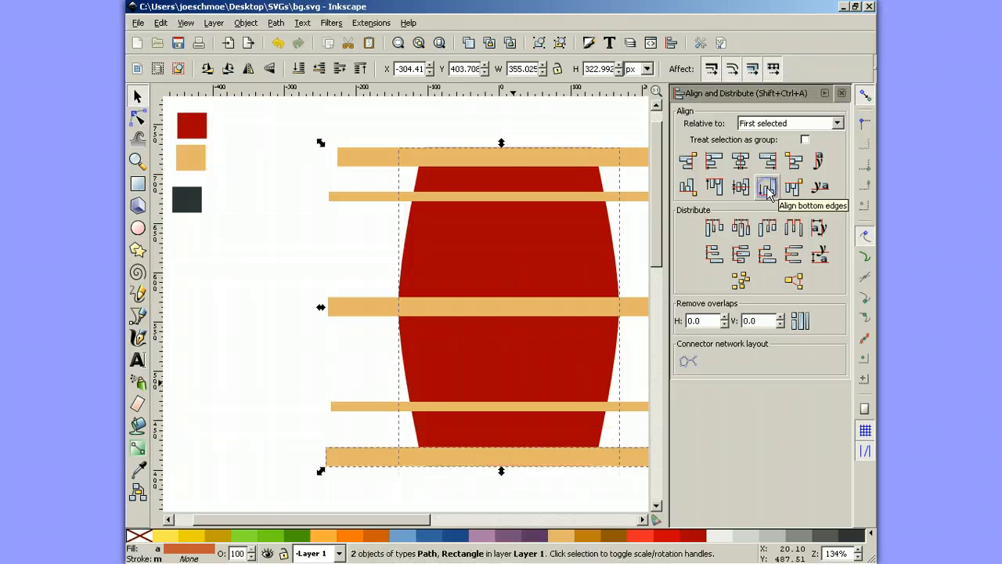
pyautogui.click(245, 251)
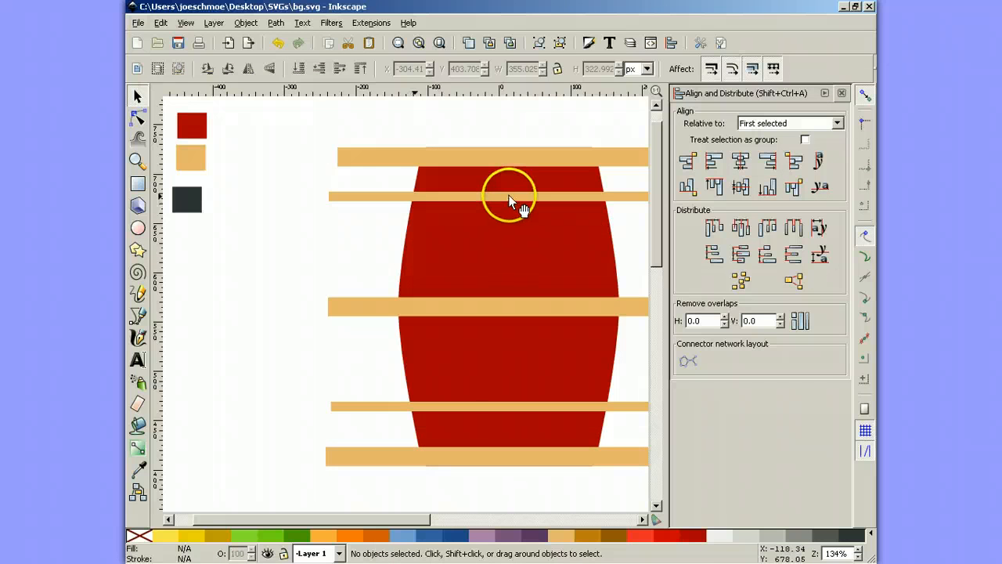
# Move the upper thin band slightly up and the lower thin band down, closer to the thick outer bands.
pyautogui.moveTo(509, 195); pyautogui.dragTo(509, 187)
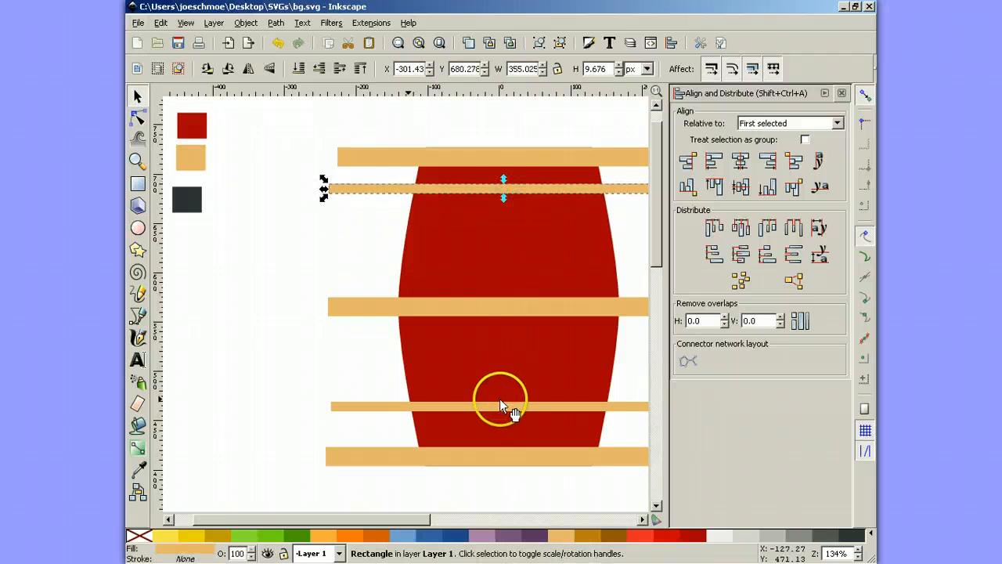
pyautogui.moveTo(504, 406); pyautogui.dragTo(507, 428)
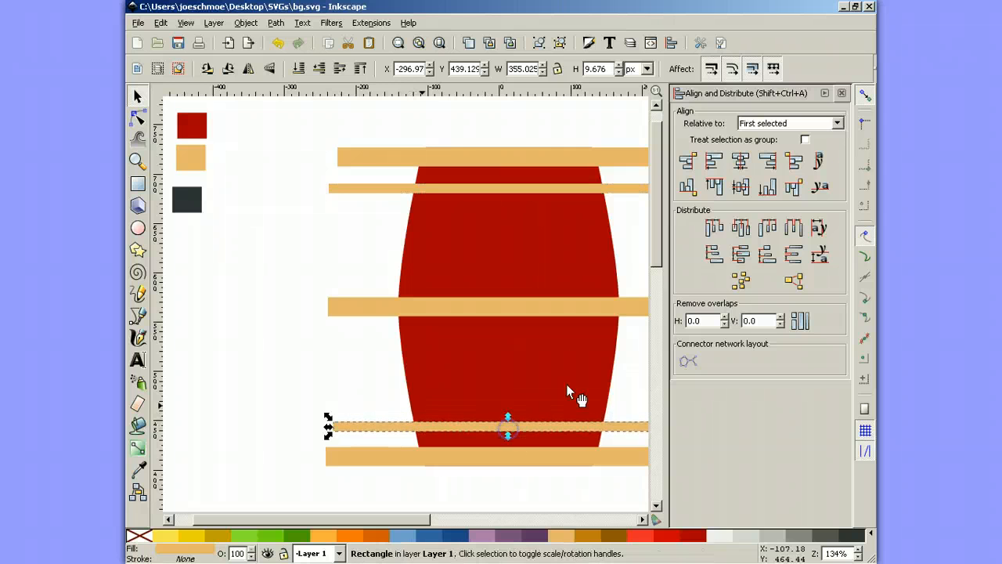
pyautogui.click(258, 304)
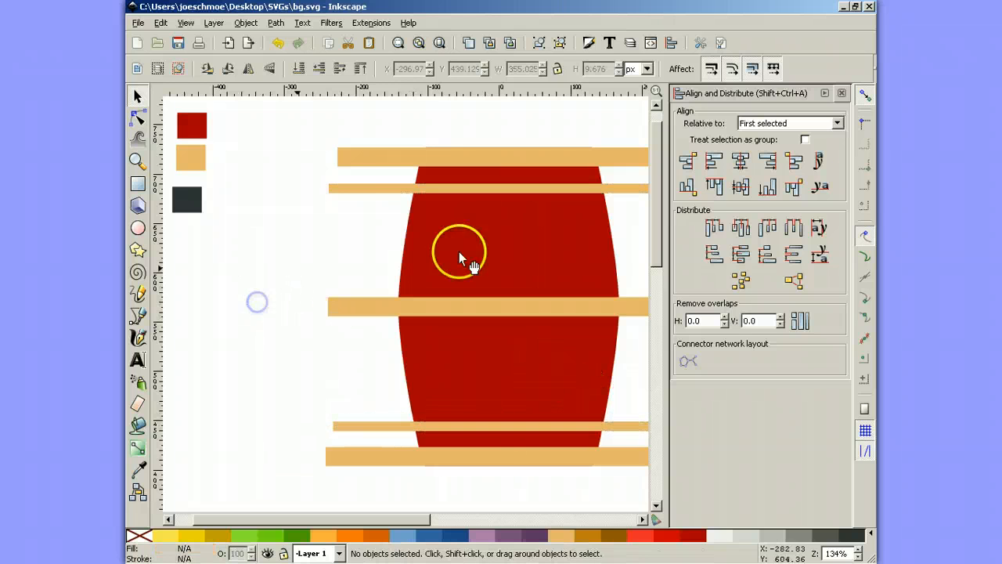
# Collapse the alignment dialog and duplicate the barrel so that the copy lies on top of the bands.
pyautogui.click(824, 94)
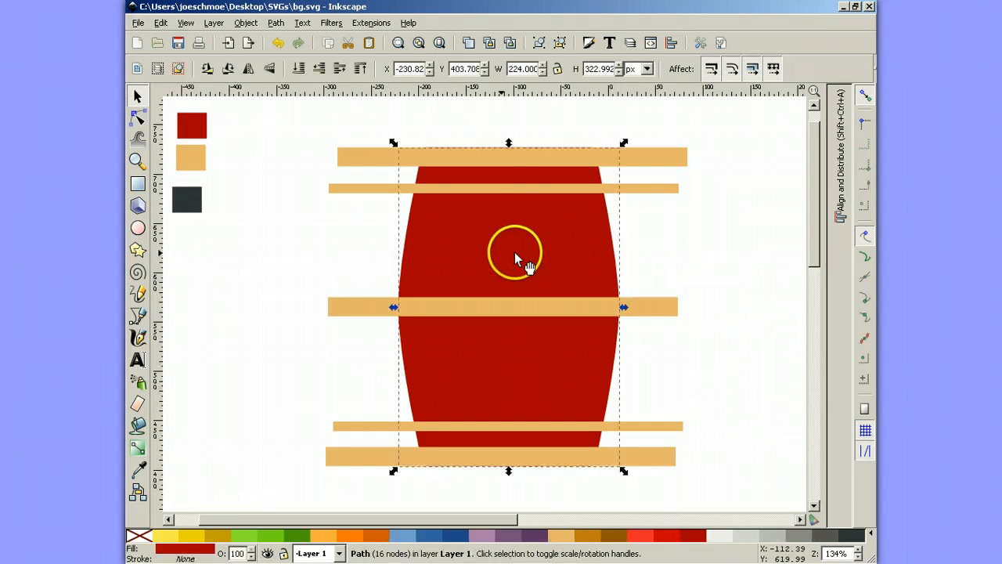
pyautogui.click(470, 46)
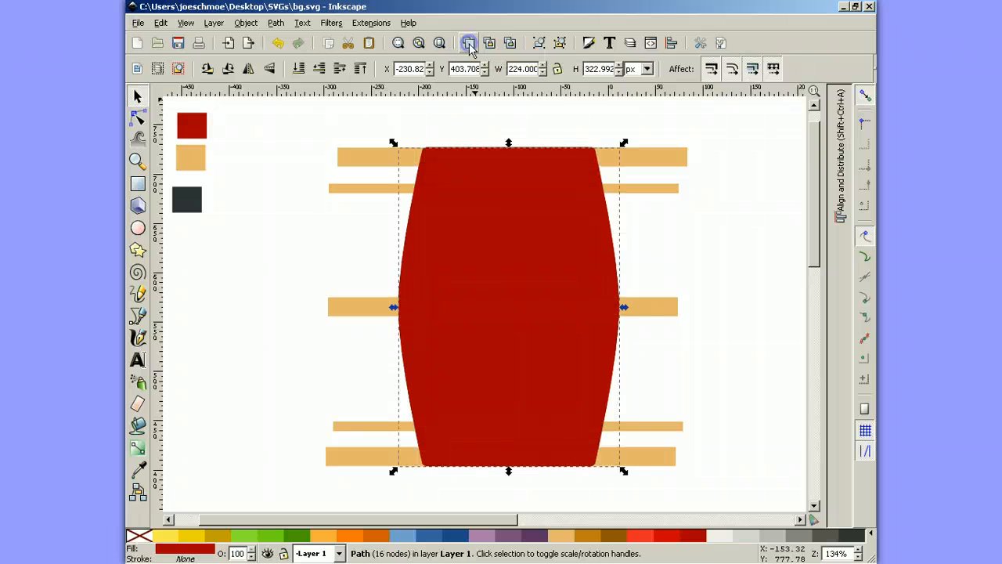
pyautogui.click(277, 201)
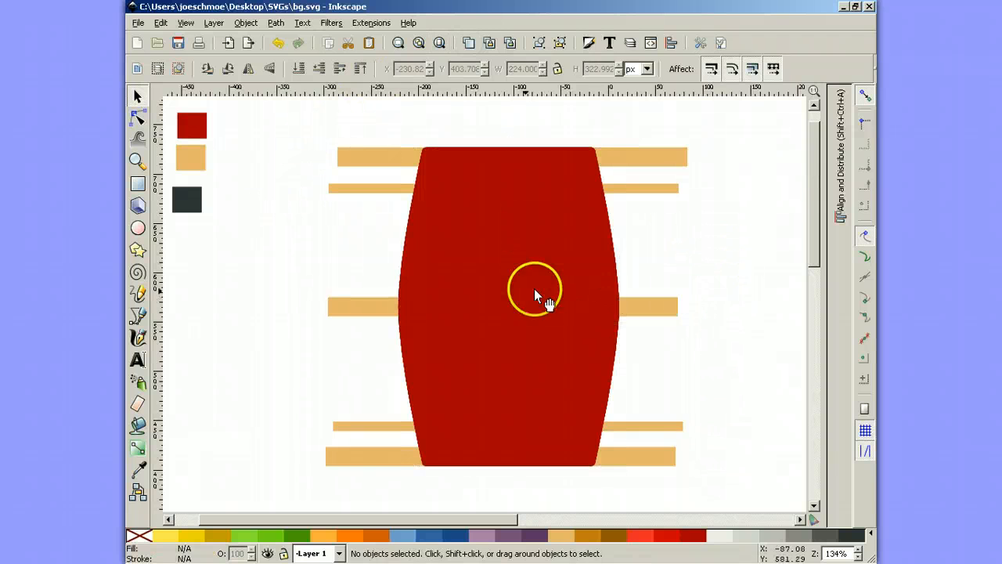
# Trim the thick top band to the barrel's outline by intersecting it with the topmost barrel copy.
pyautogui.click(512, 284)
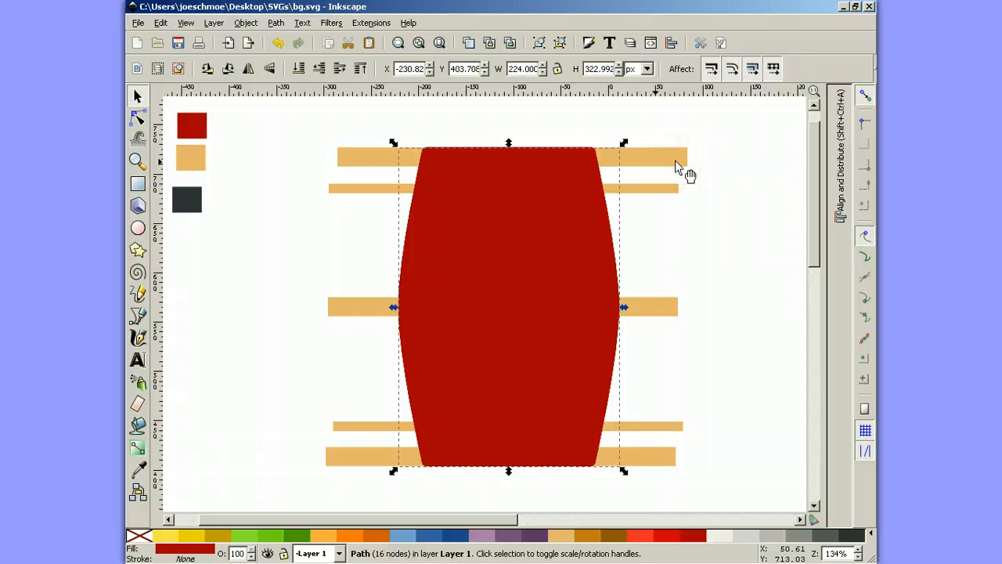
pyautogui.press('shift')
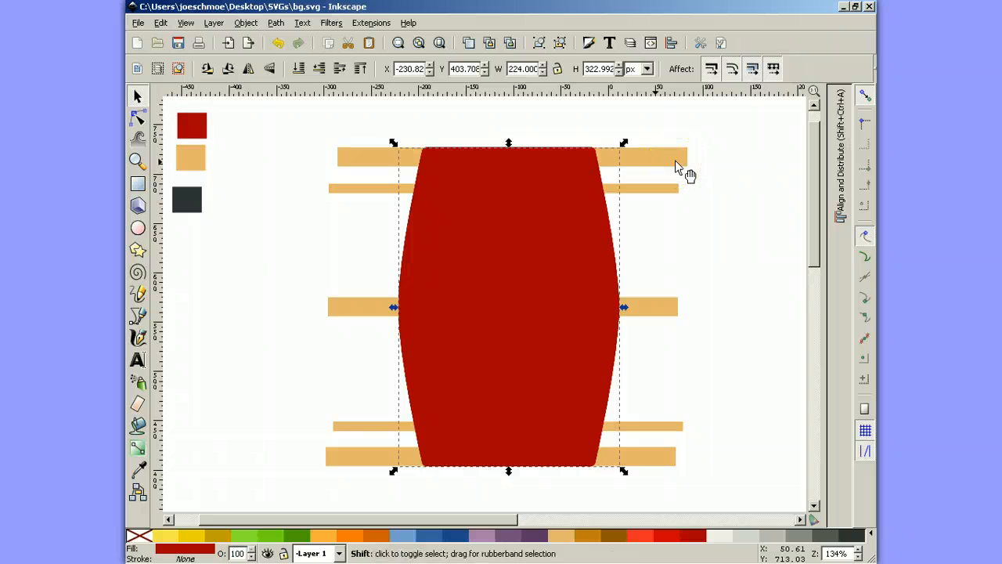
pyautogui.keyDown('shift'); pyautogui.click(676, 162); pyautogui.keyUp('shift')
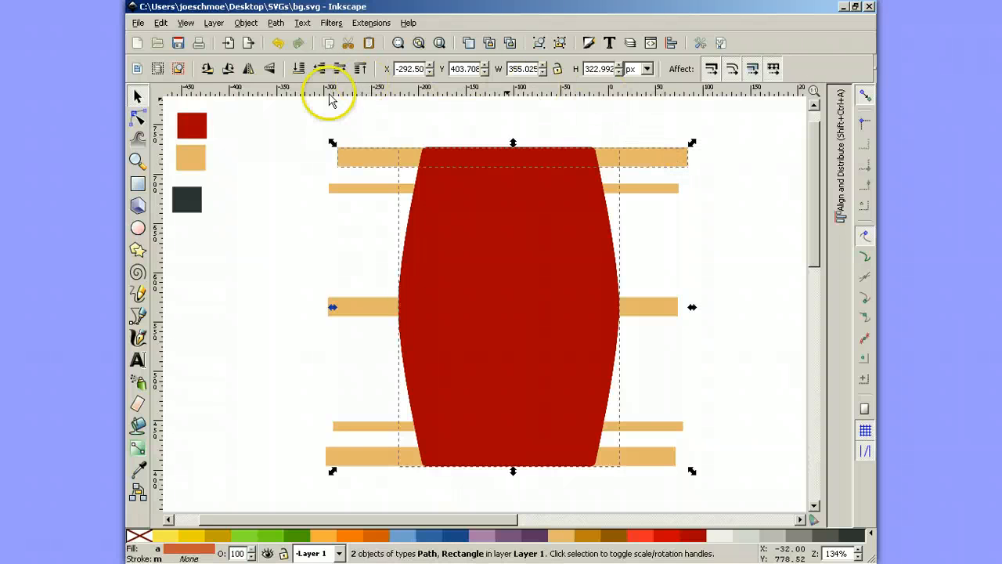
pyautogui.click(278, 23)
pyautogui.click(307, 130)
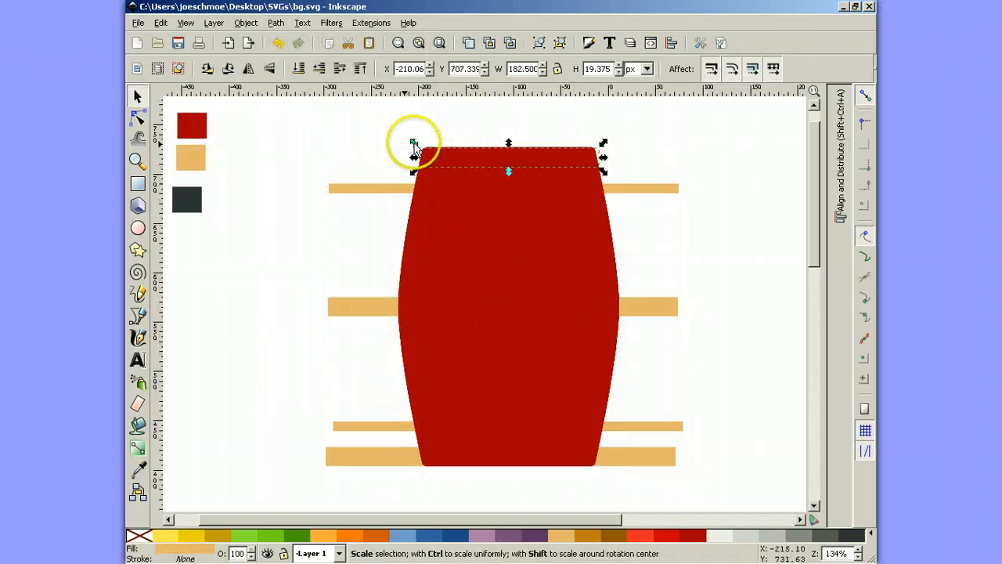
pyautogui.click(756, 237)
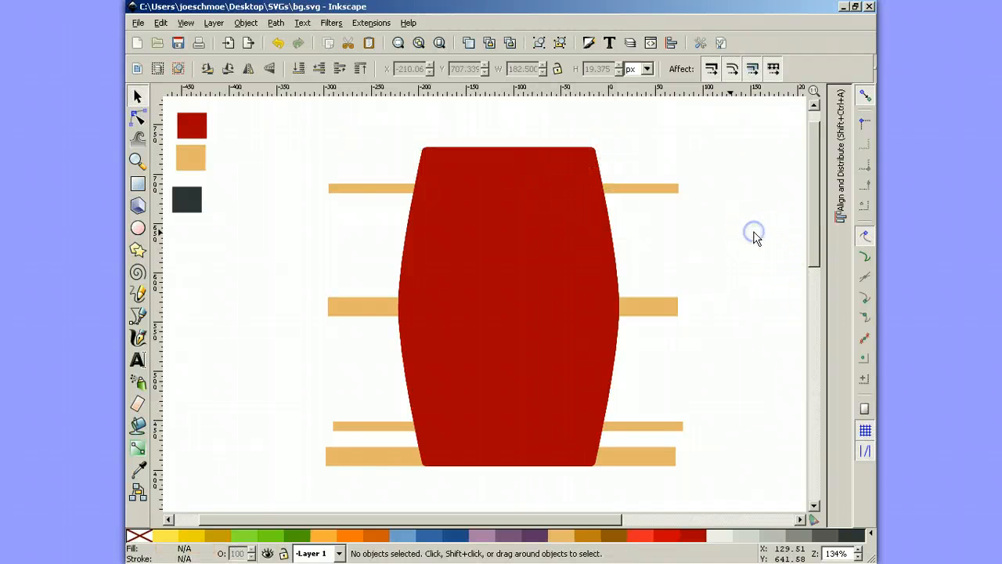
# Intersect the upper thin band with a barrel copy so that it follows the barrel's sides.
pyautogui.click(482, 295)
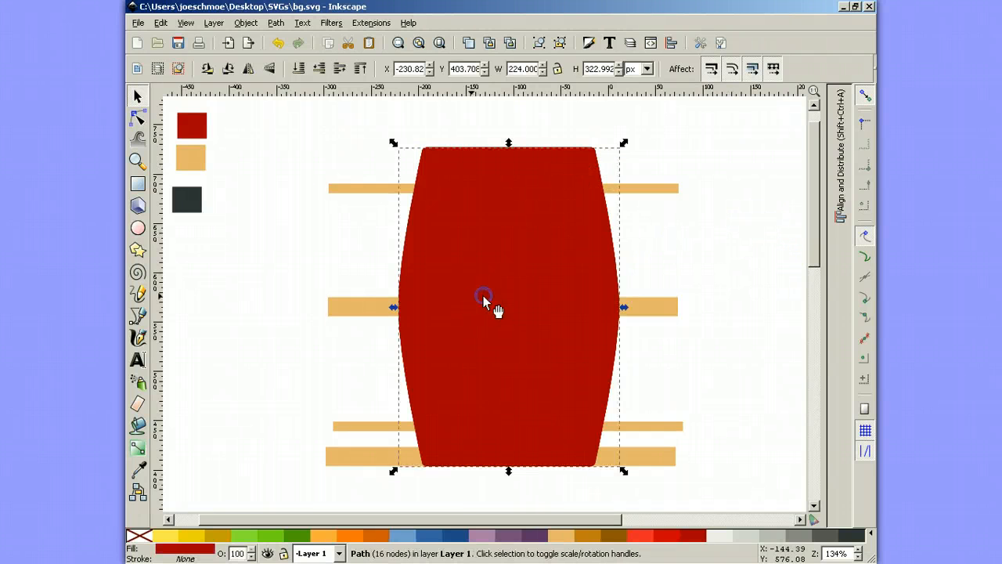
pyautogui.keyDown('shift'); pyautogui.click(663, 189); pyautogui.keyUp('shift')
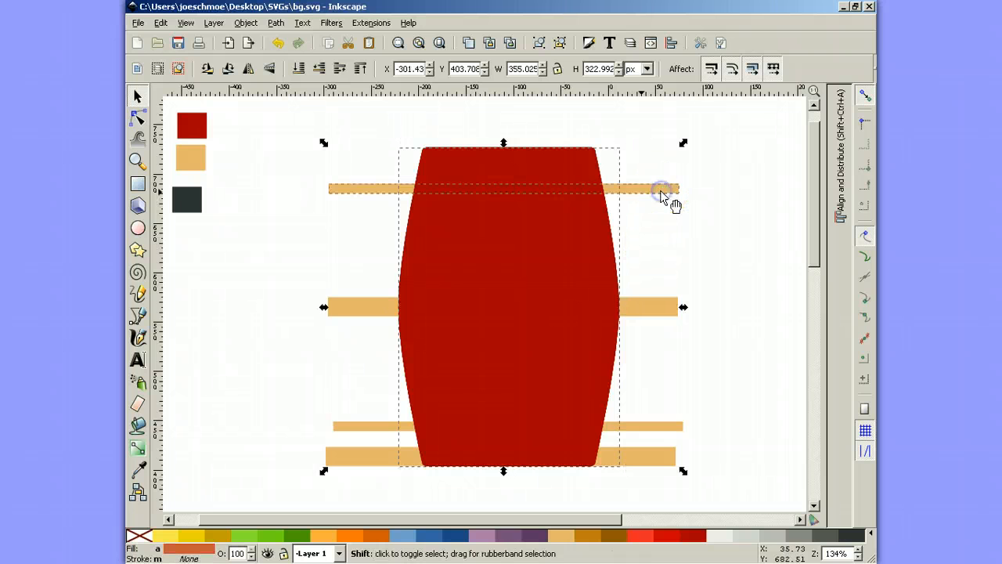
pyautogui.click(278, 24)
pyautogui.click(304, 134)
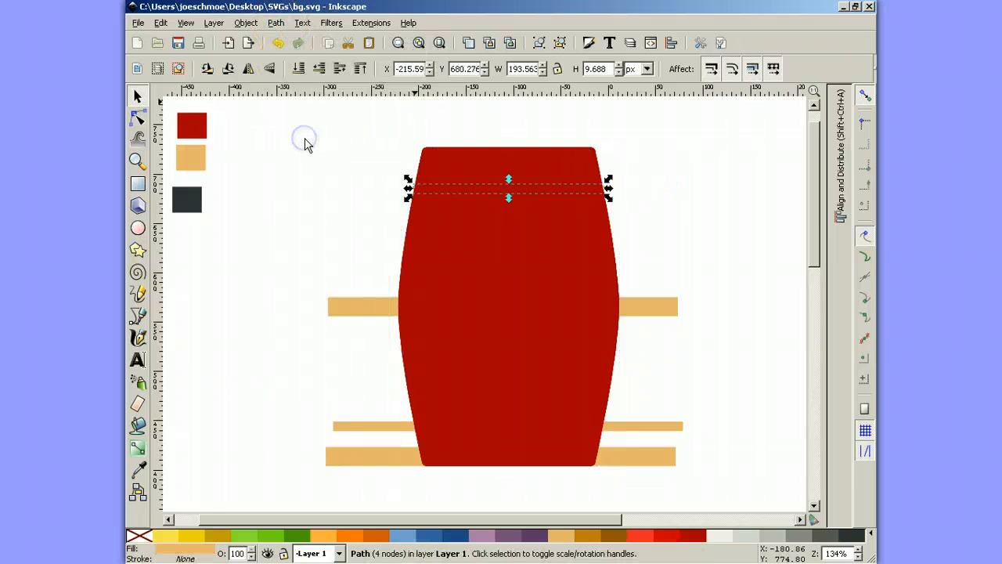
pyautogui.click(719, 355)
# Intersect the thick middle band with a barrel copy to cut off its overhanging ends.
pyautogui.click(544, 318)
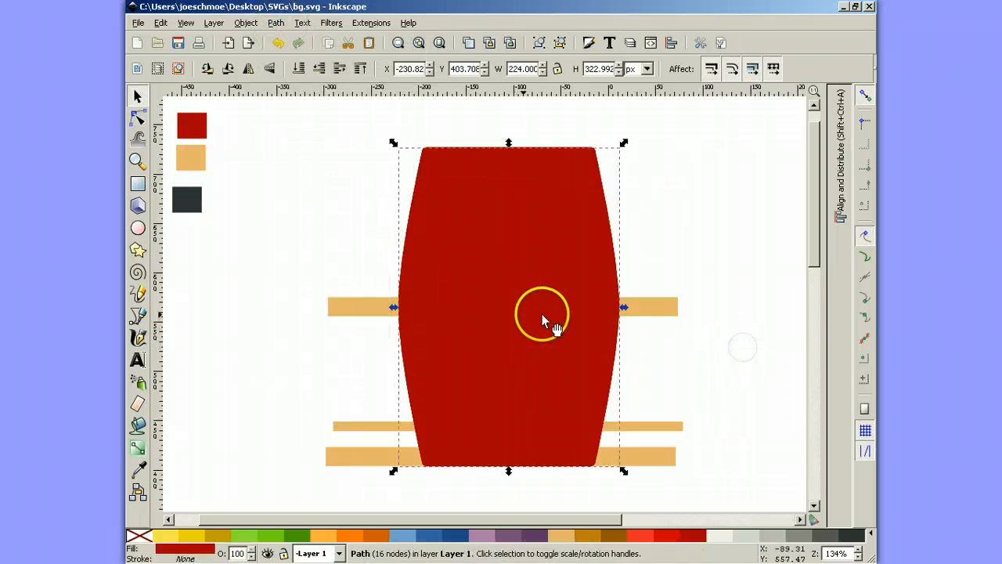
pyautogui.keyDown('shift'); pyautogui.click(652, 309); pyautogui.keyUp('shift')
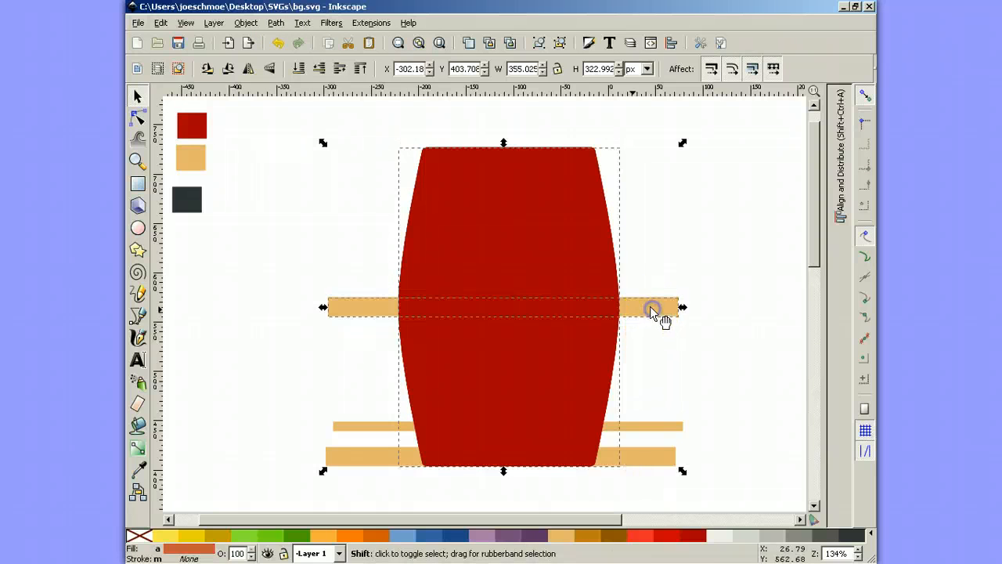
pyautogui.click(276, 22)
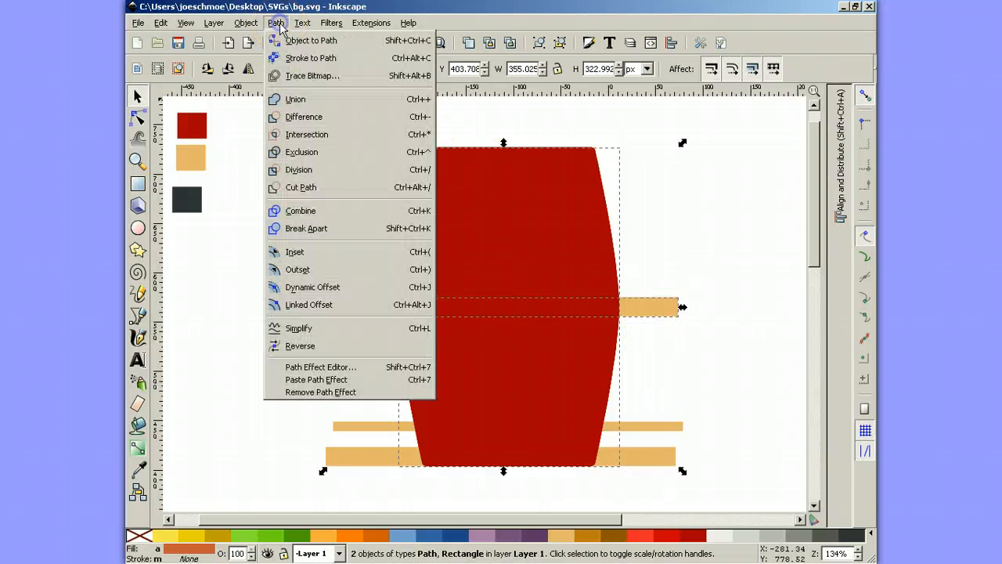
pyautogui.click(305, 136)
pyautogui.click(684, 350)
# Trim the lower thin band to the barrel's shape with an intersection against a barrel copy.
pyautogui.click(566, 379)
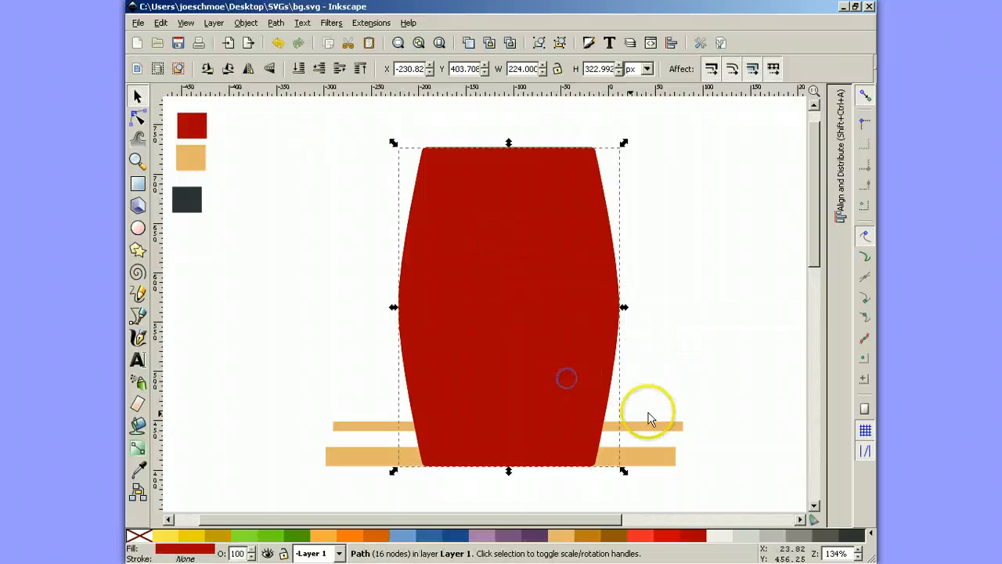
pyautogui.keyDown('shift'); pyautogui.click(655, 425); pyautogui.keyUp('shift')
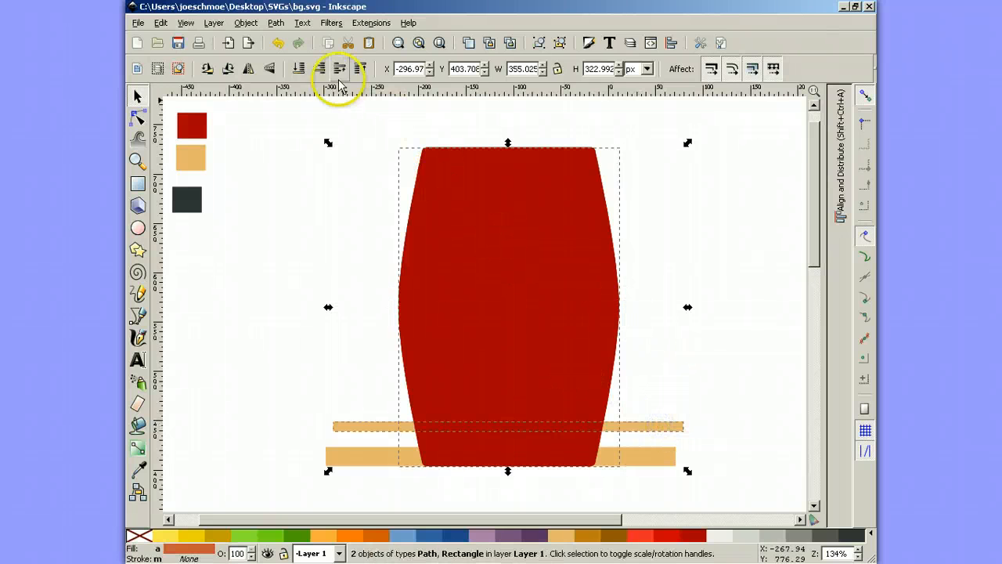
pyautogui.click(276, 23)
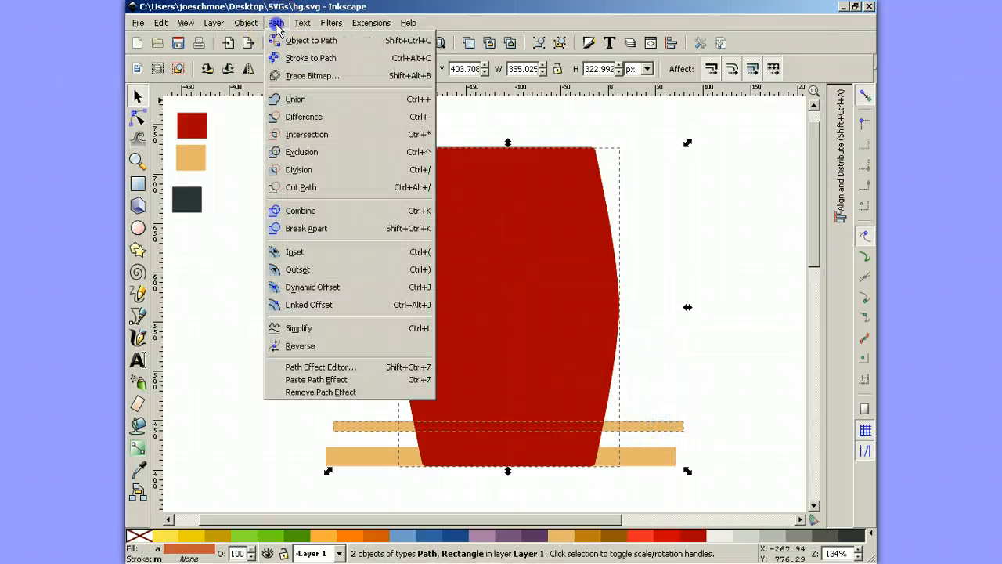
pyautogui.click(314, 138)
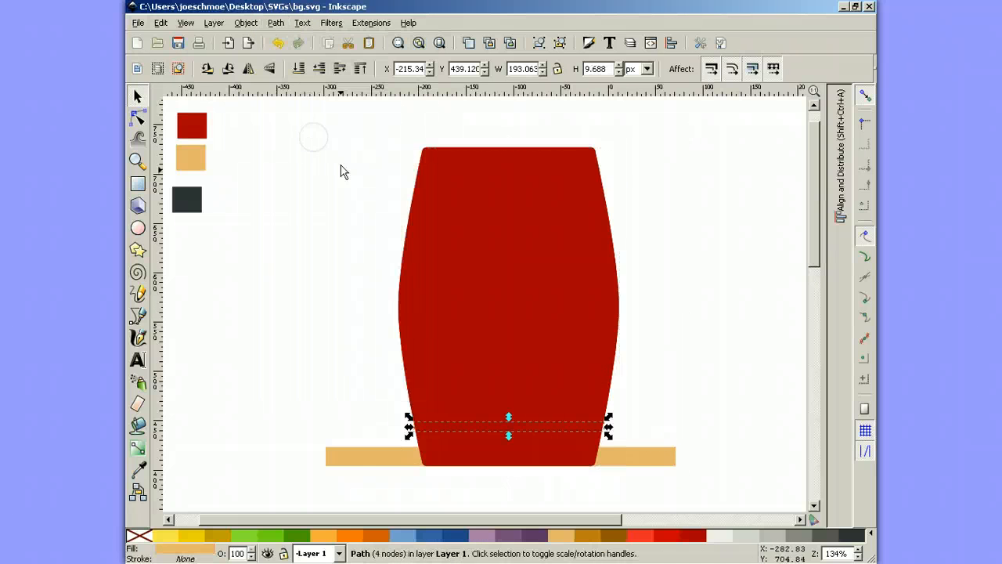
pyautogui.click(713, 345)
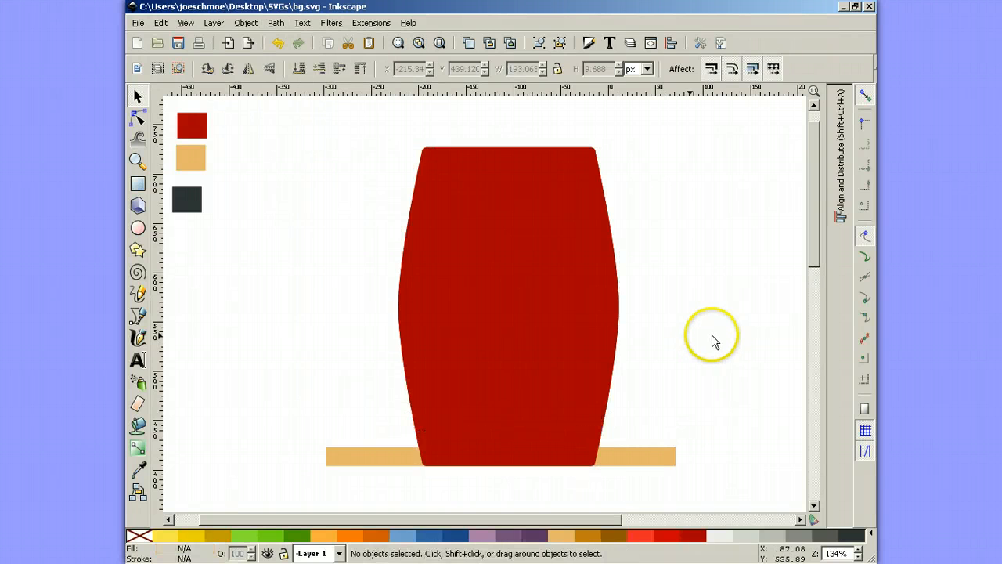
# Intersect the thick bottom band with the remaining barrel copy so that it fits the barrel's lower end.
pyautogui.click(520, 358)
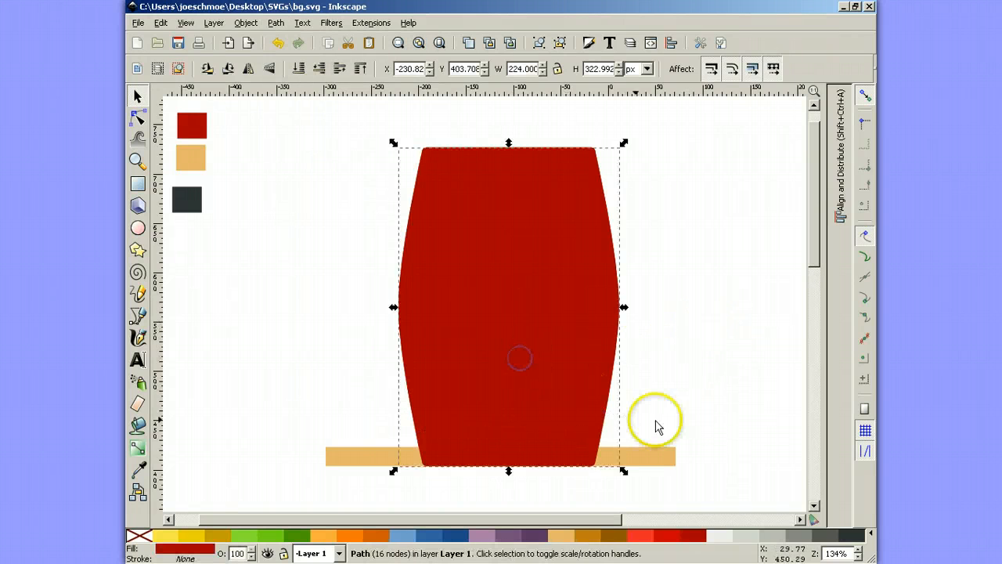
pyautogui.keyDown('shift'); pyautogui.click(668, 459); pyautogui.keyUp('shift')
pyautogui.click(276, 23)
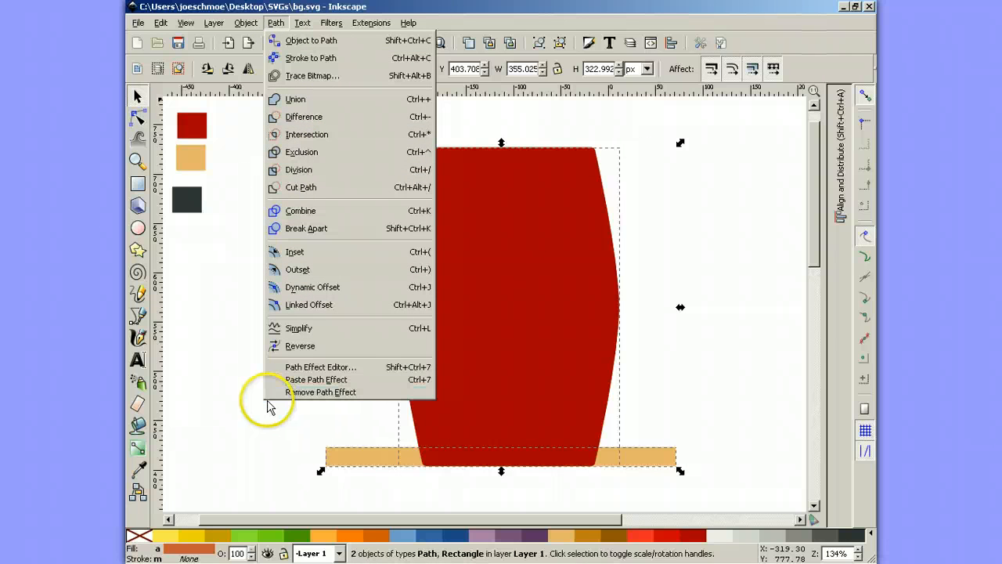
pyautogui.click(307, 134)
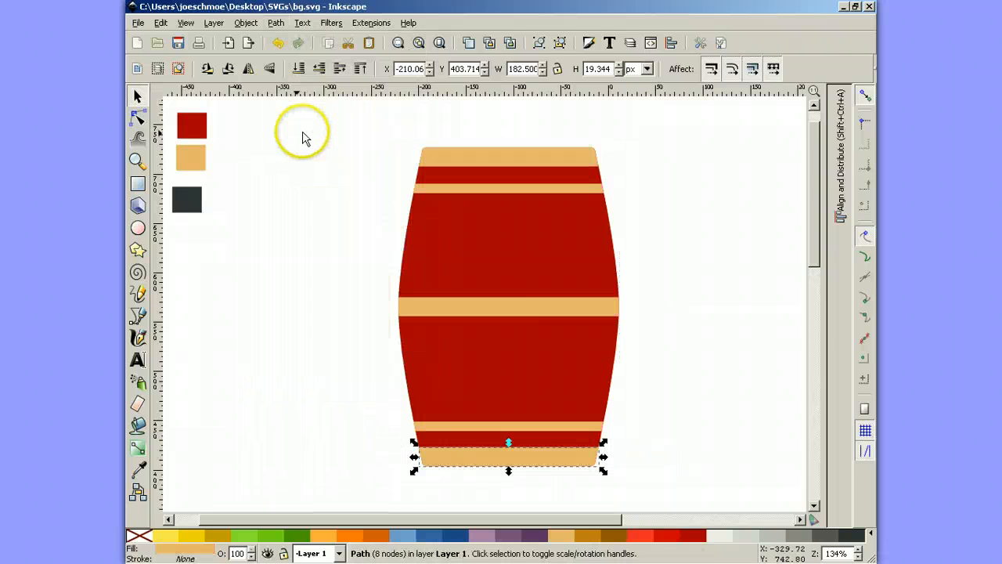
pyautogui.click(733, 323)
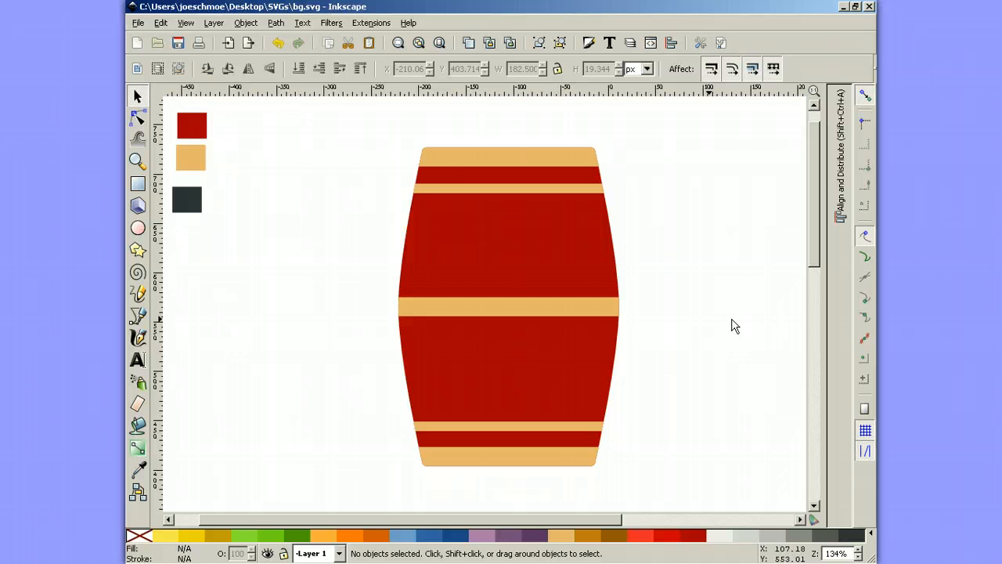
# Move the whole barrel with all its bands to the right, leaving free canvas space beside it.
pyautogui.moveTo(386, 124); pyautogui.dragTo(658, 494)
pyautogui.moveTo(552, 371); pyautogui.dragTo(705, 378)
pyautogui.moveTo(613, 518); pyautogui.dragTo(597, 516)
pyautogui.click(498, 391)
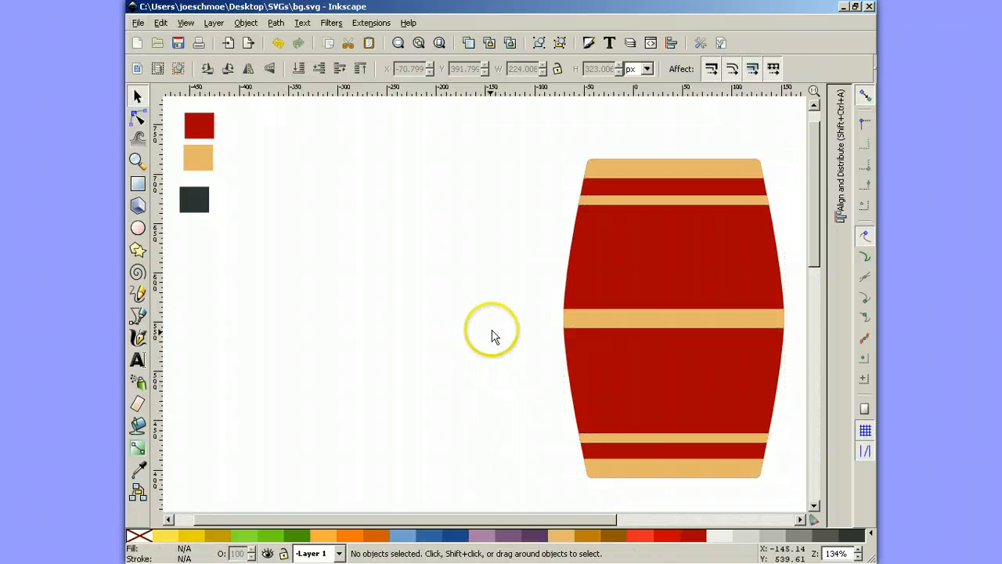
pyautogui.click(498, 282)
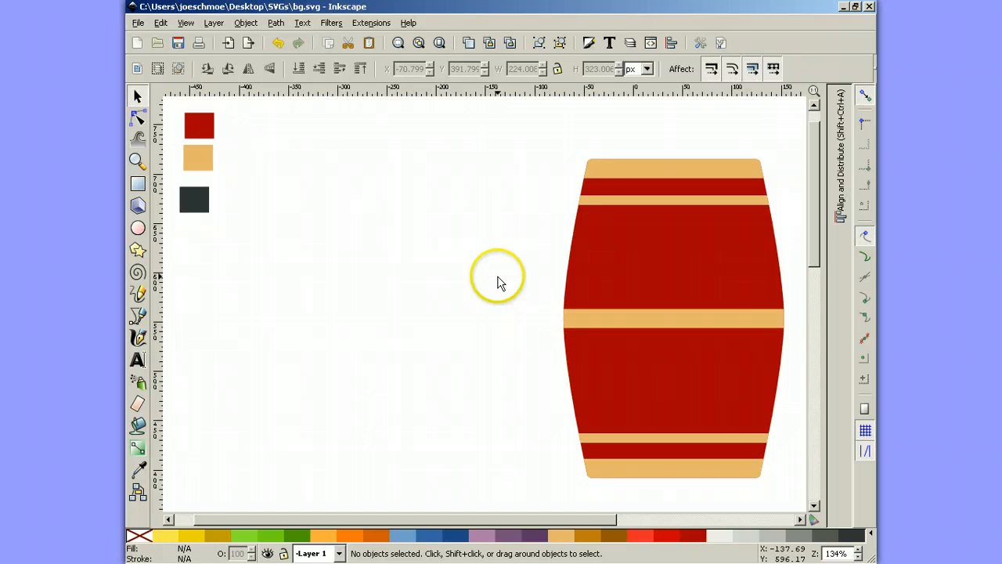
# Group the five tan bands on the barrel into one object.
pyautogui.scroll(1, 548, 258)
pyautogui.scroll(-2, 667, 202)
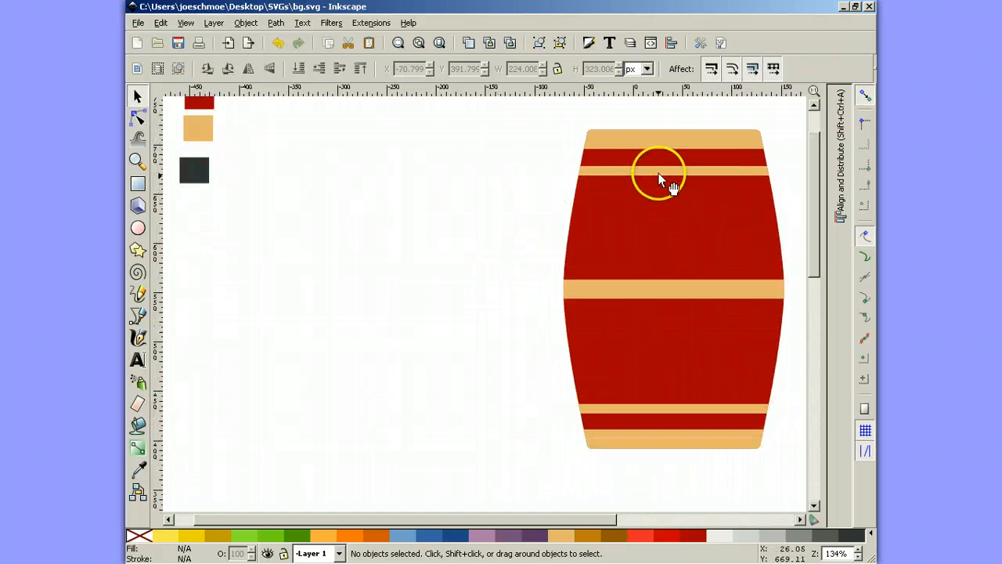
pyautogui.click(663, 140)
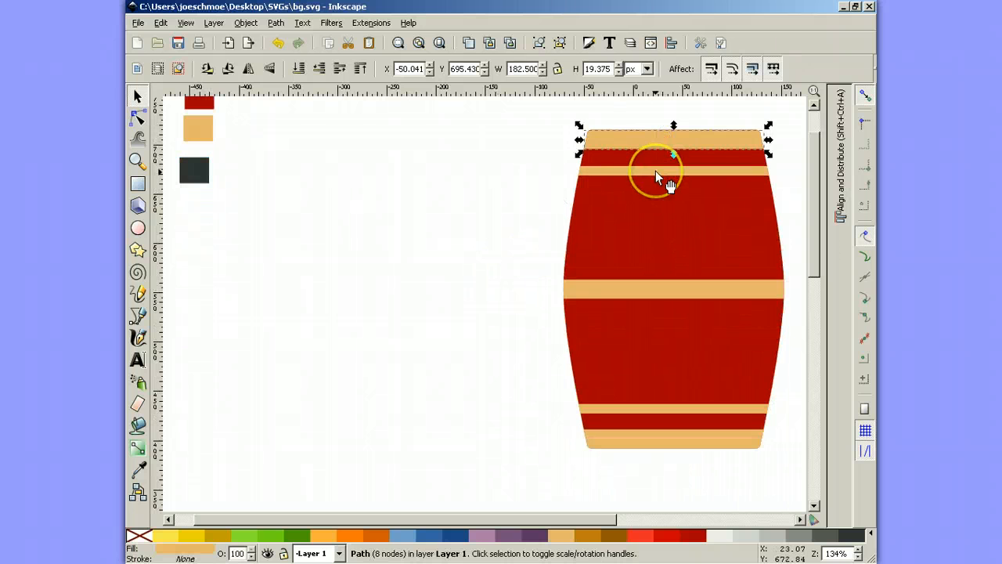
pyautogui.keyDown('shift'); pyautogui.click(656, 174); pyautogui.keyUp('shift')
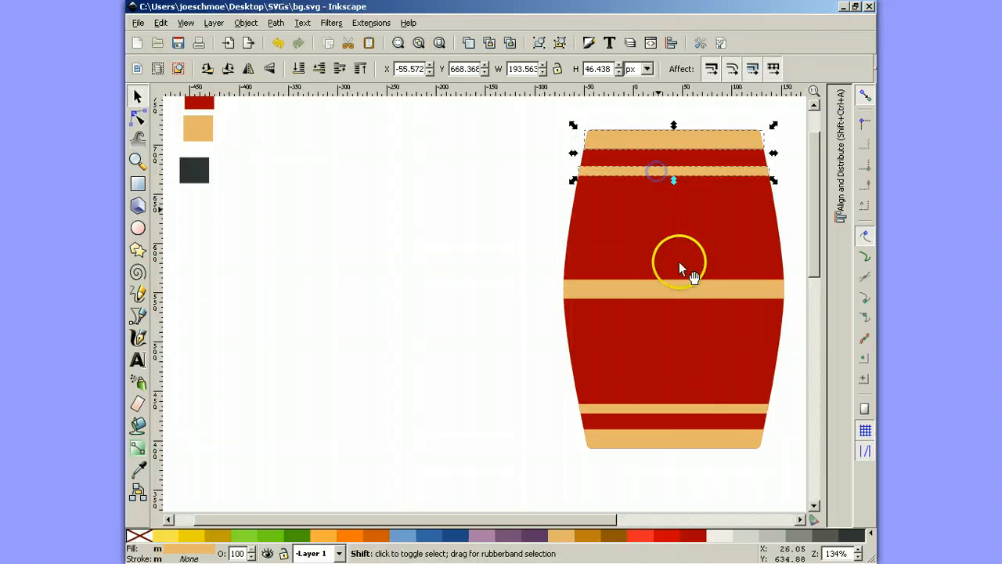
pyautogui.keyDown('shift'); pyautogui.click(683, 287); pyautogui.keyUp('shift')
pyautogui.keyDown('shift'); pyautogui.click(703, 406); pyautogui.keyUp('shift')
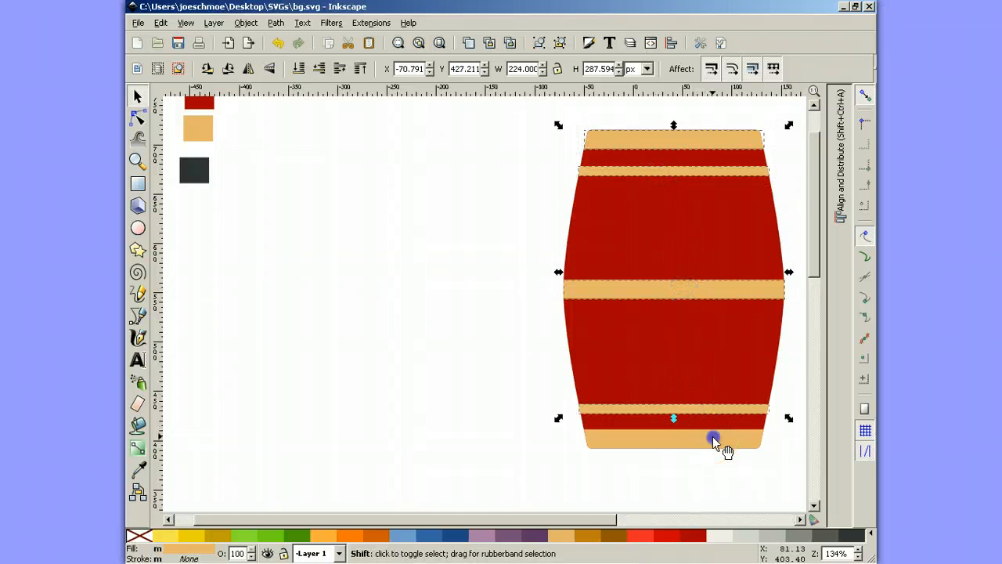
pyautogui.keyDown('shift'); pyautogui.click(713, 436); pyautogui.keyUp('shift')
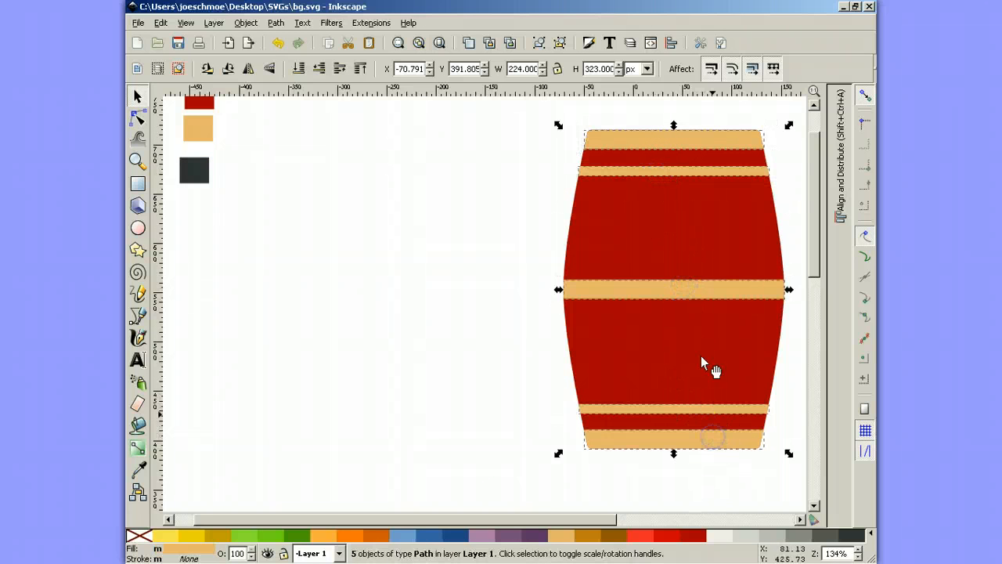
pyautogui.click(540, 44)
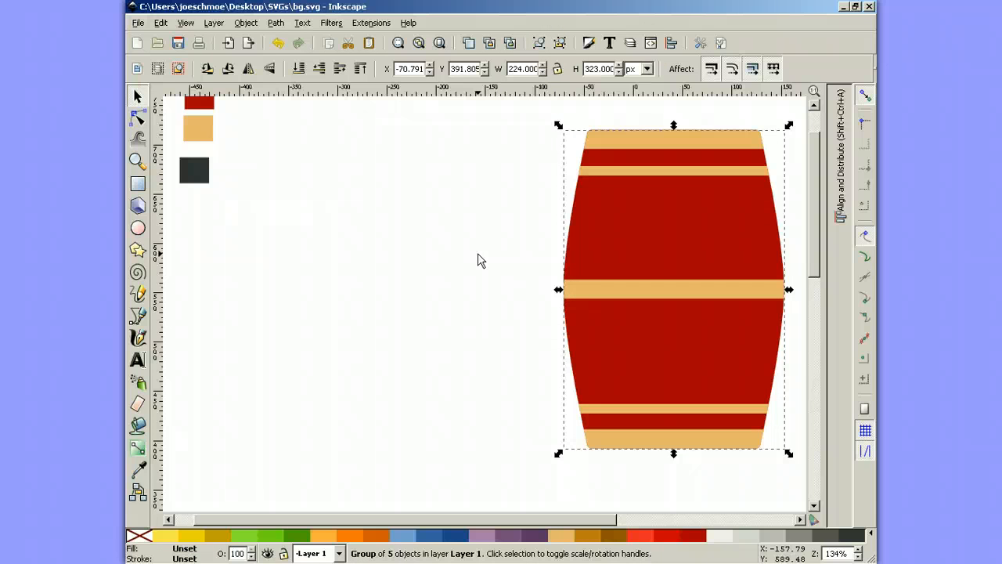
# Duplicate the red barrel body twice and move both copies into the free space left of the barrel, partly overlapping.
pyautogui.click(656, 240)
pyautogui.keyDown('ctrl'); pyautogui.click(678, 242); pyautogui.keyUp('ctrl')
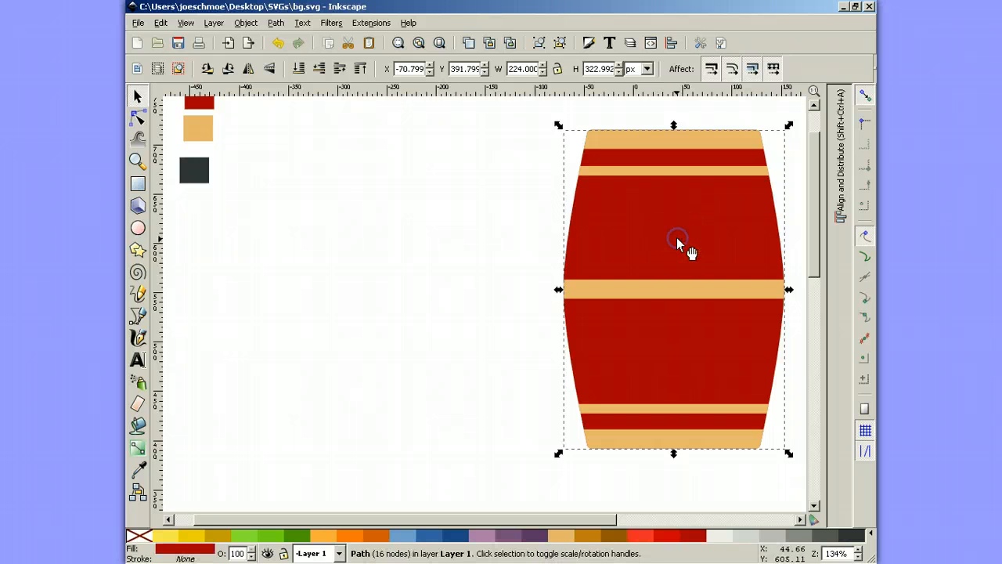
pyautogui.click(469, 44)
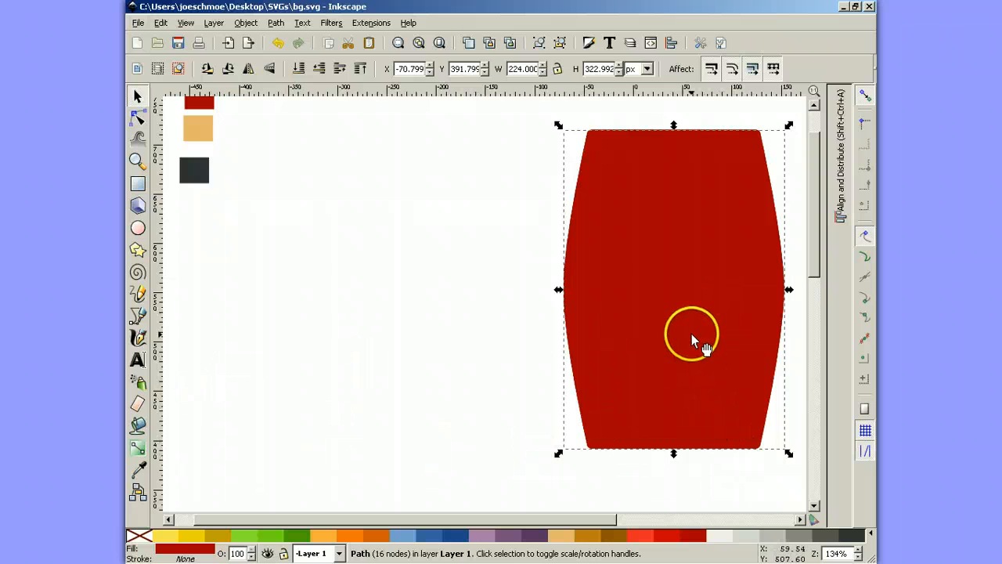
pyautogui.hotkey('ctrl', 'd')
pyautogui.moveTo(689, 337); pyautogui.dragTo(365, 320)
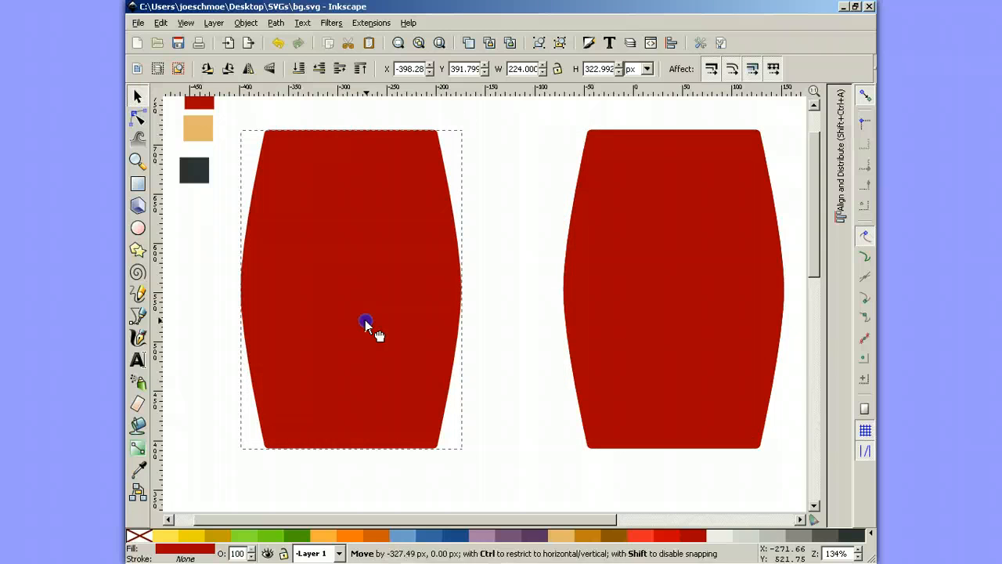
pyautogui.moveTo(639, 332); pyautogui.dragTo(440, 318)
# Fill the second barrel copy with tan and place it in front of the red copy, offset slightly to the right.
pyautogui.click(559, 537)
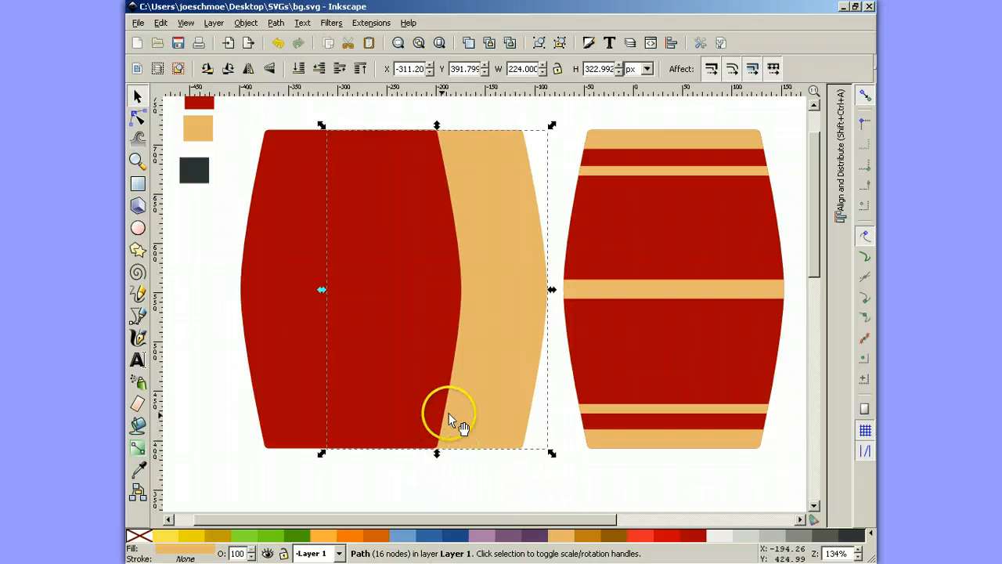
pyautogui.click(340, 69)
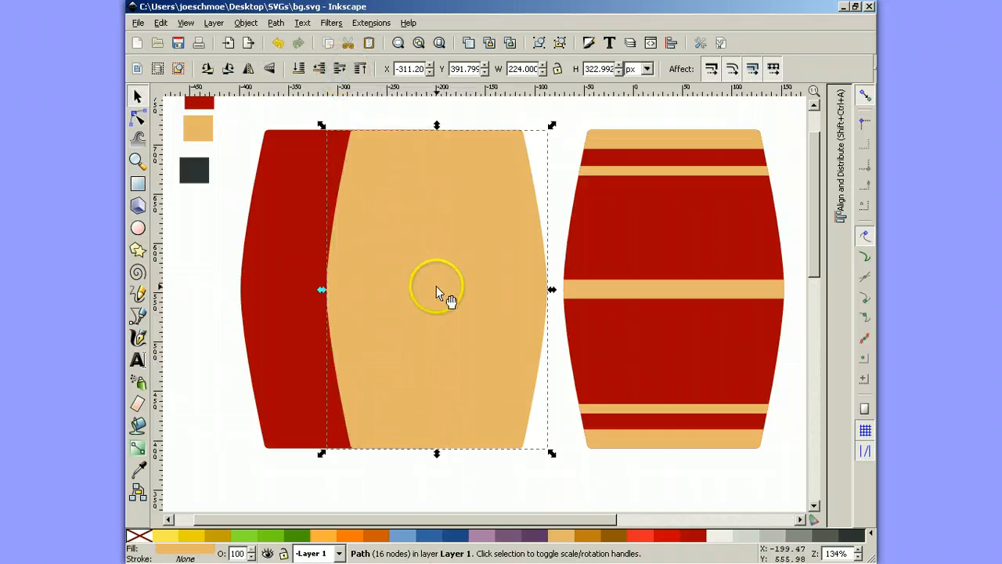
pyautogui.moveTo(433, 291); pyautogui.dragTo(351, 290)
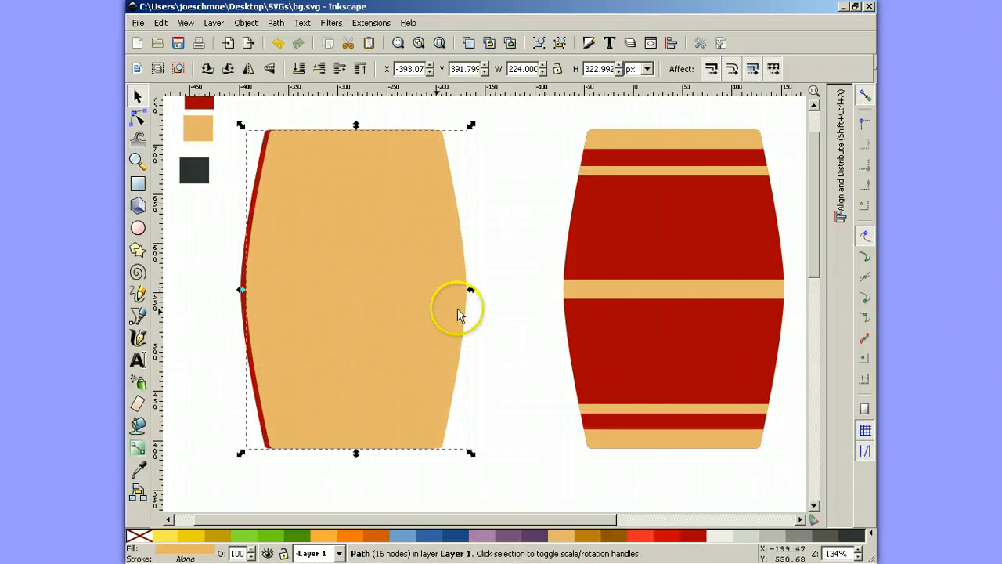
pyautogui.click(499, 300)
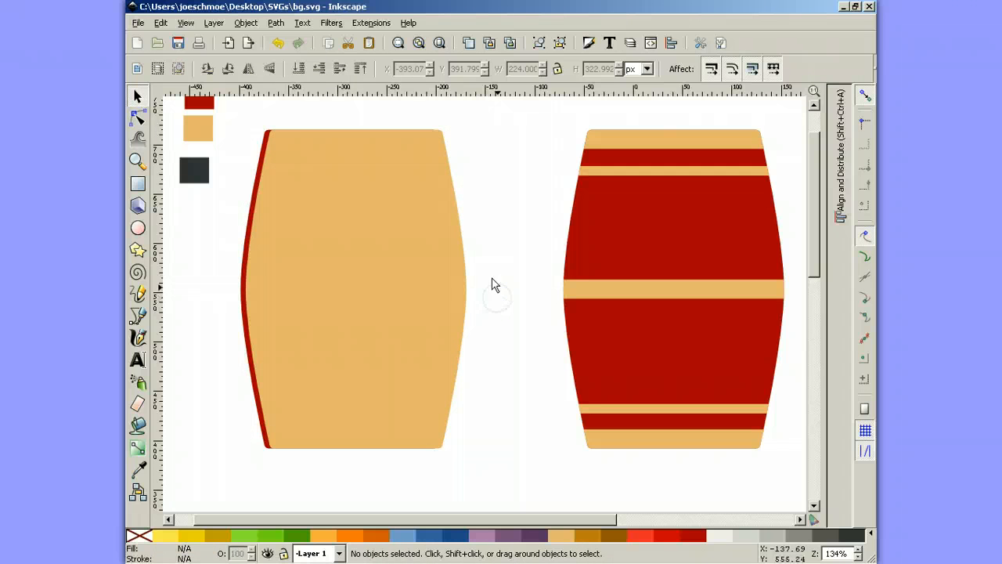
# Subtract the tan barrel copy from the red copy with Difference, leaving a thin curved sliver of the side.
pyautogui.moveTo(256, 112); pyautogui.dragTo(472, 292)
pyautogui.moveTo(210, 104); pyautogui.dragTo(220, 154)
pyautogui.moveTo(242, 111); pyautogui.dragTo(477, 467)
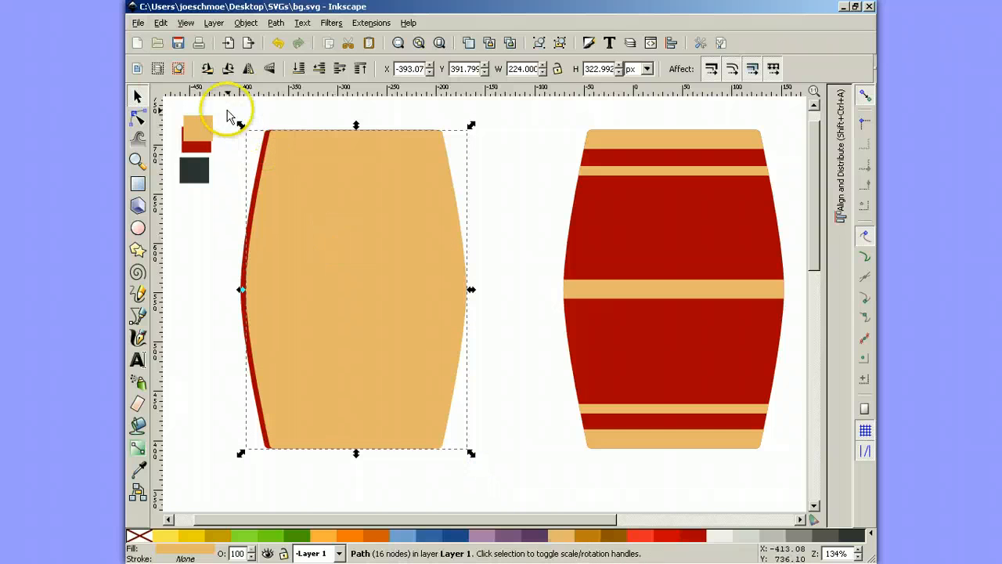
pyautogui.moveTo(226, 109); pyautogui.dragTo(522, 465)
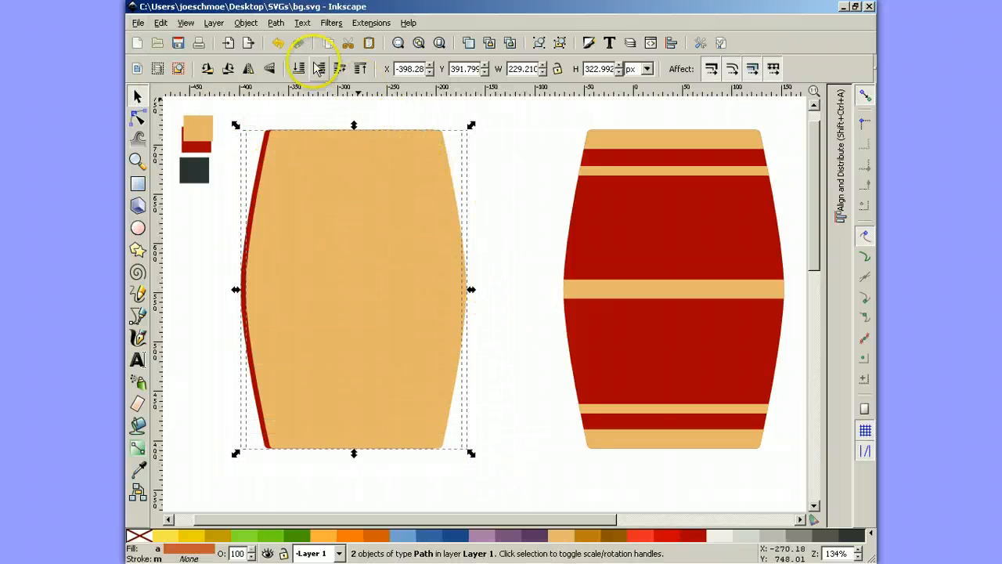
pyautogui.click(275, 22)
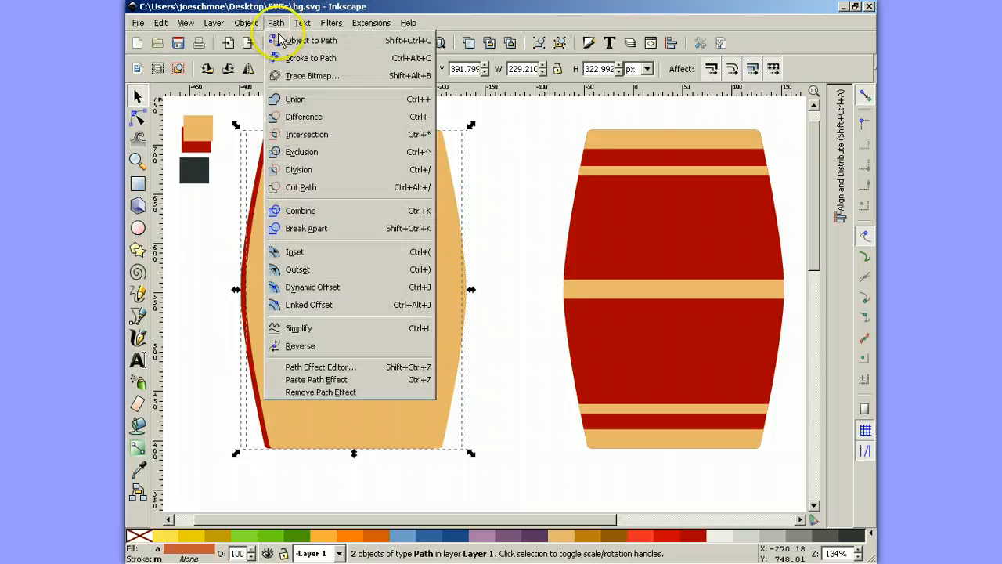
pyautogui.click(313, 117)
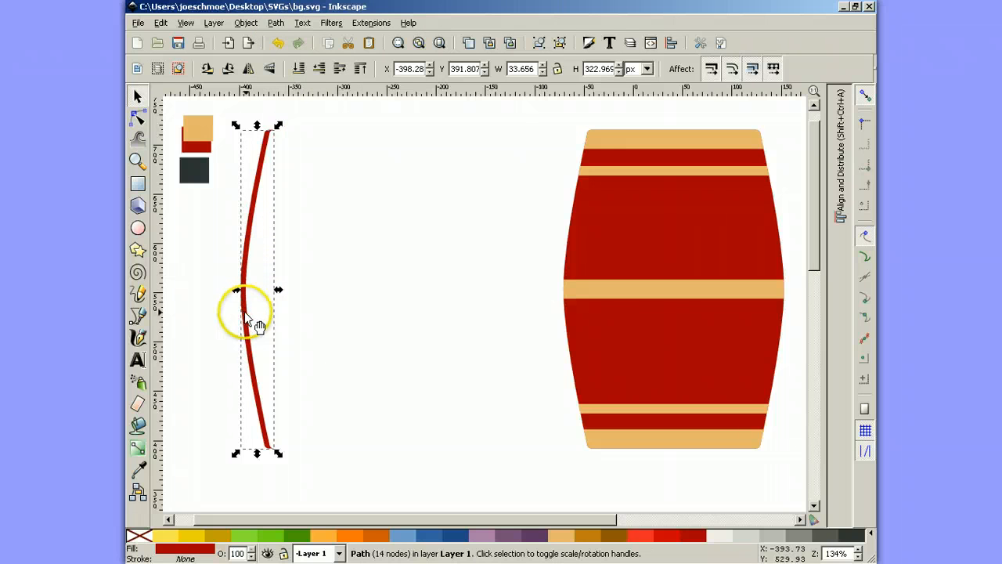
# Move the curved sliver just beside the banded barrel and fill it with the dark grey swatch colour #2e3436.
pyautogui.moveTo(250, 317); pyautogui.dragTo(531, 342)
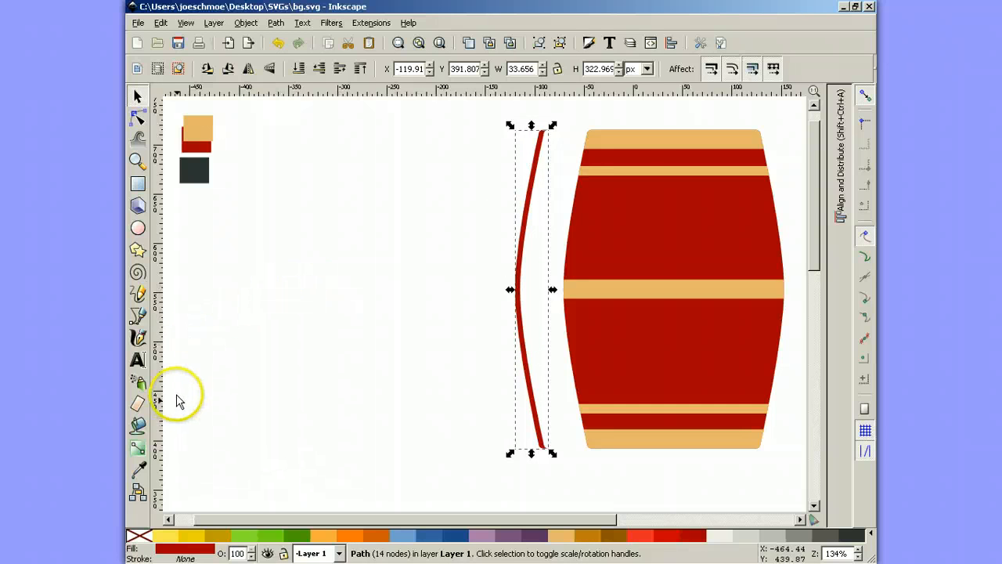
pyautogui.click(139, 472)
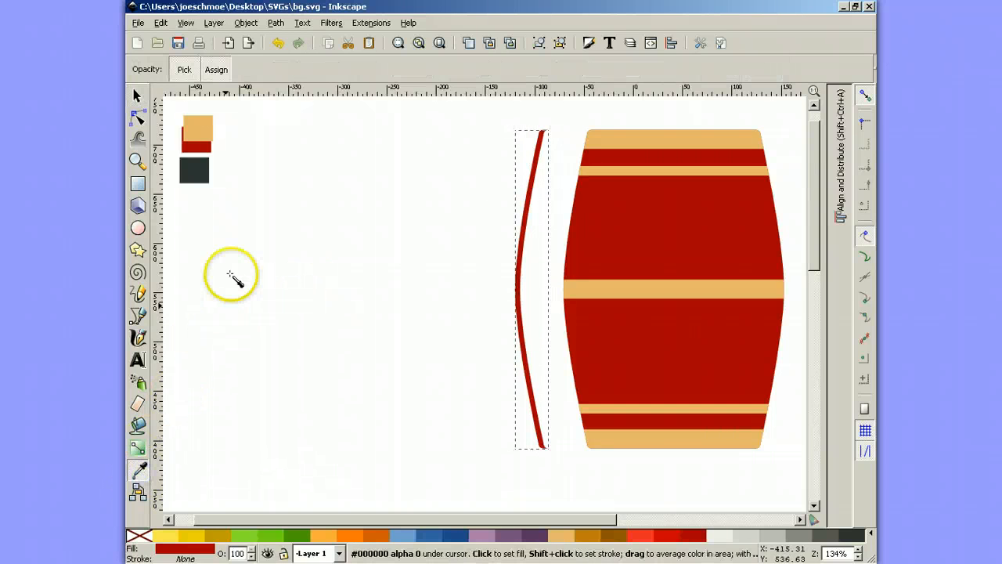
pyautogui.click(199, 174)
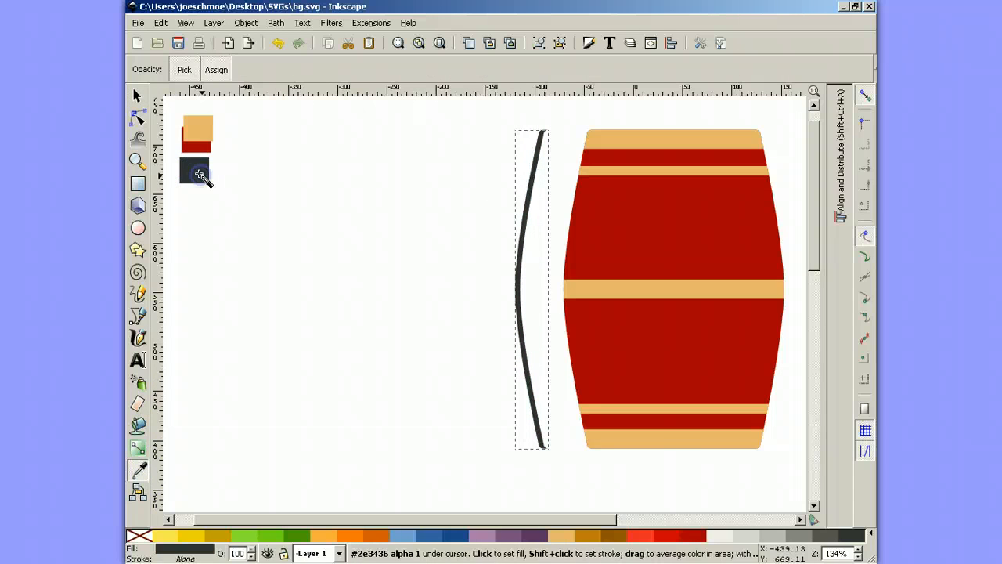
pyautogui.click(142, 100)
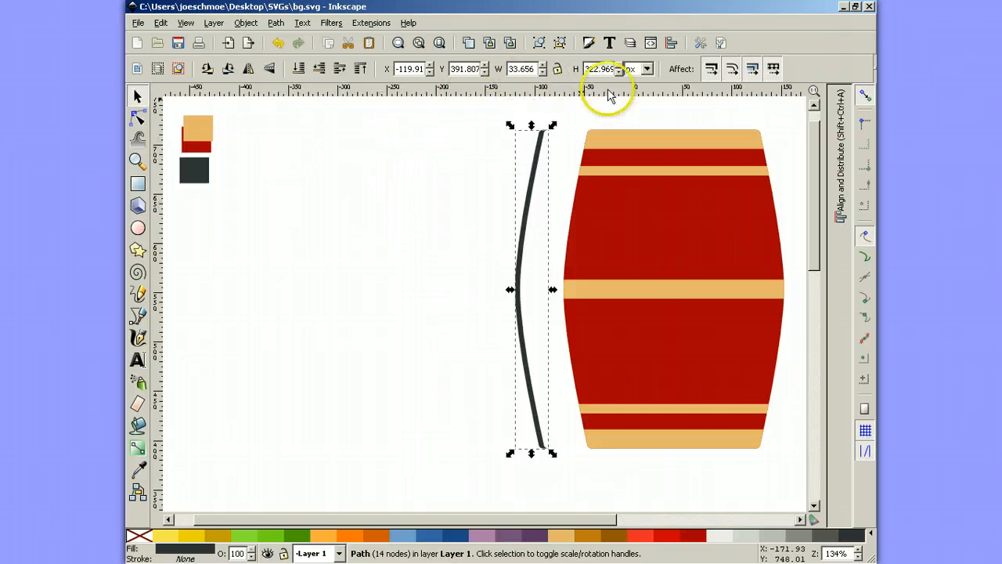
# Set the dark sliver's width to 10 px, keeping its full height, to make a slim plank line.
pyautogui.doubleClick(527, 69)
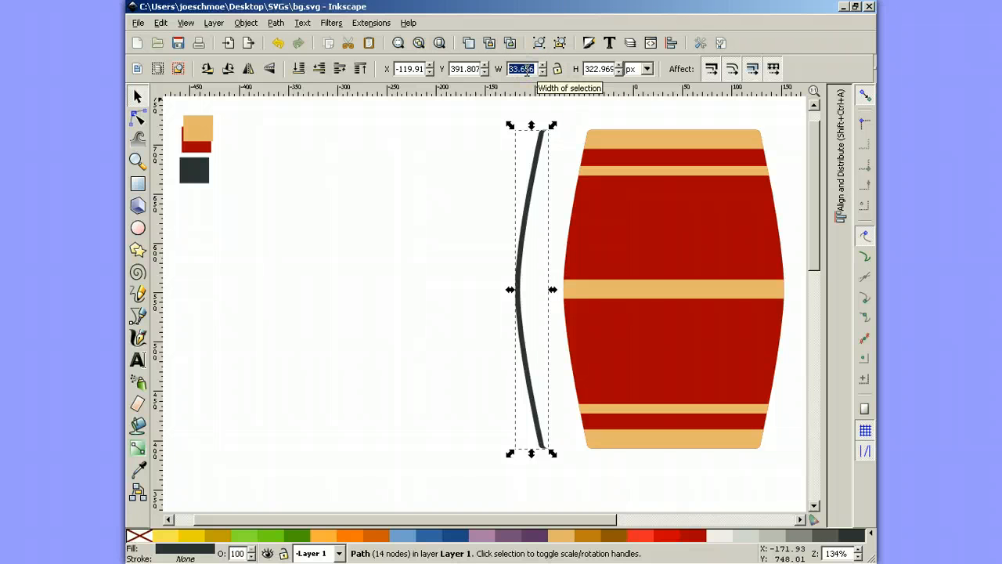
pyautogui.write('10')
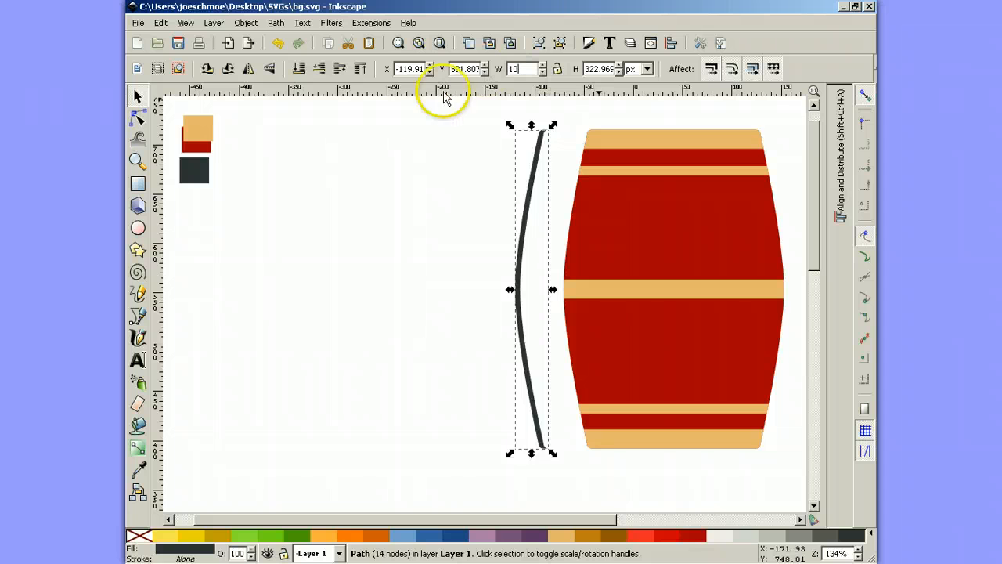
pyautogui.click(436, 219)
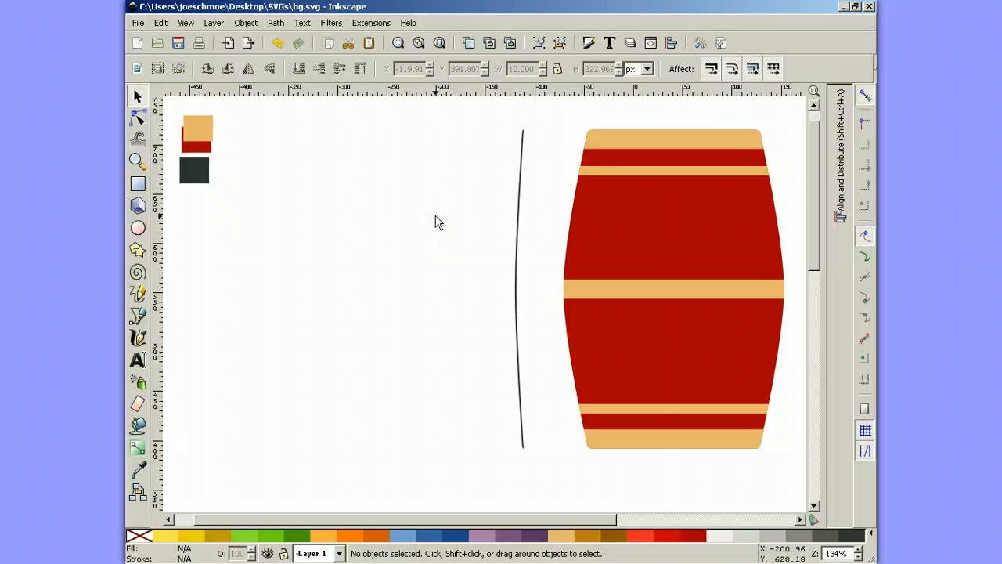
# Move the dark plank line horizontally onto the barrel, close to its left edge, at X about -49 px.
pyautogui.click(516, 272)
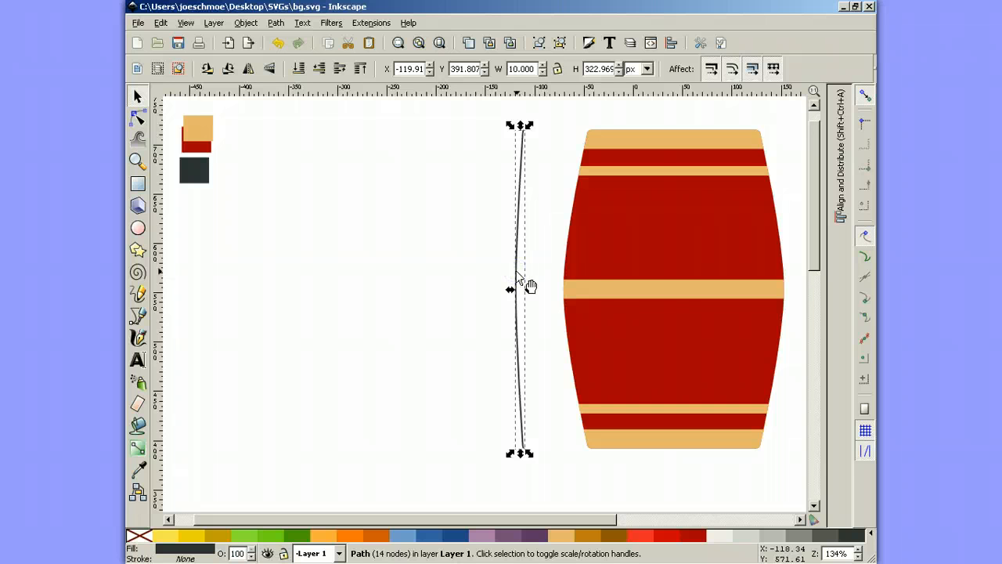
pyautogui.press('ctrl')
pyautogui.moveTo(517, 272); pyautogui.dragTo(587, 261)
pyautogui.click(508, 248)
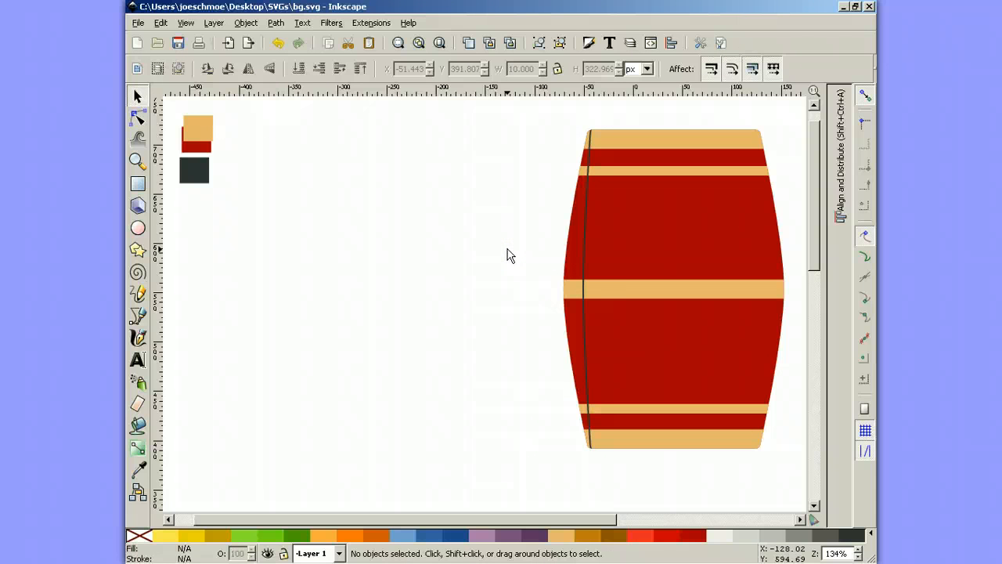
pyautogui.click(573, 254)
pyautogui.click(492, 265)
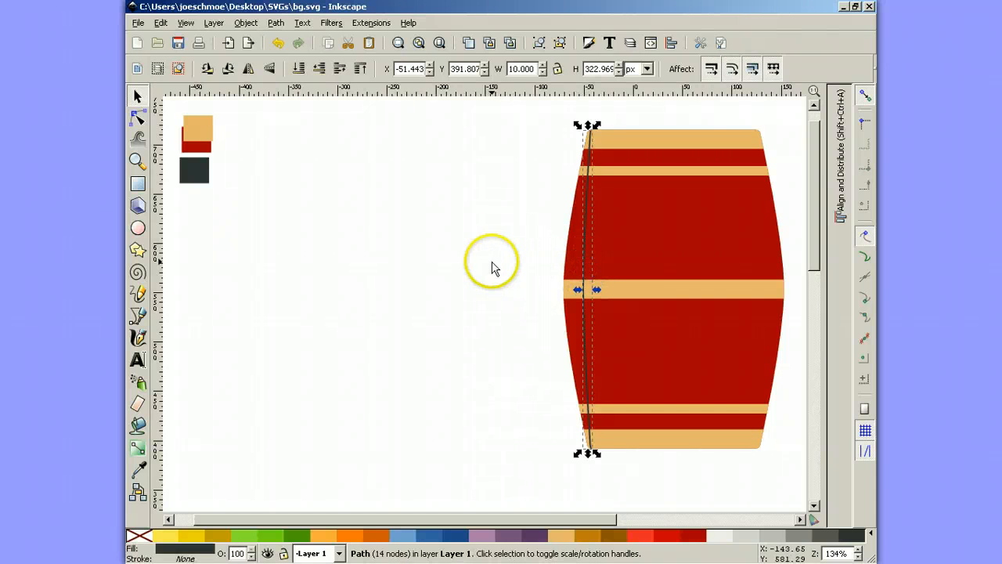
pyautogui.press('Right')
pyautogui.press('Right')
pyautogui.press('Right')
pyautogui.press('Right')
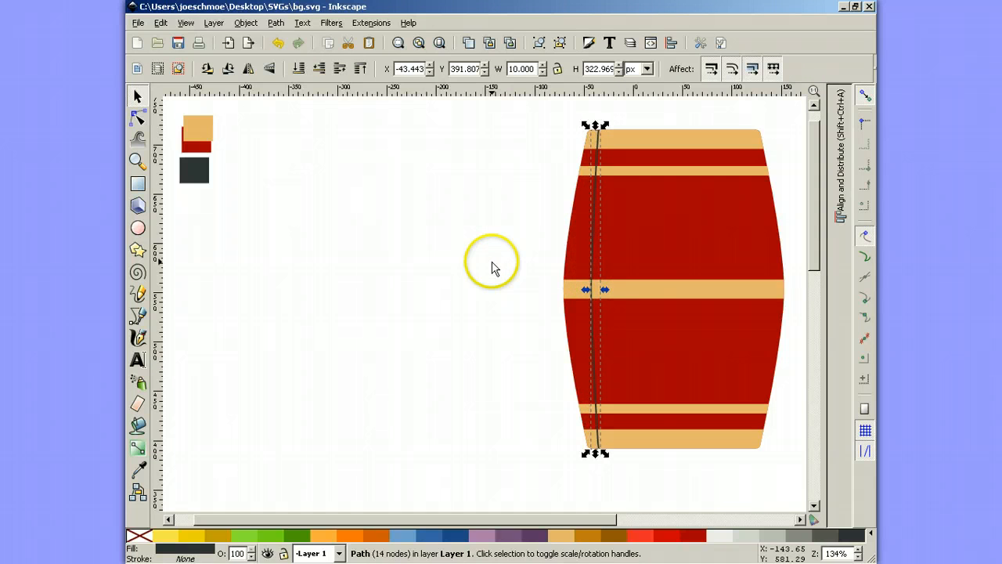
pyautogui.press('Left')
pyautogui.press('Left')
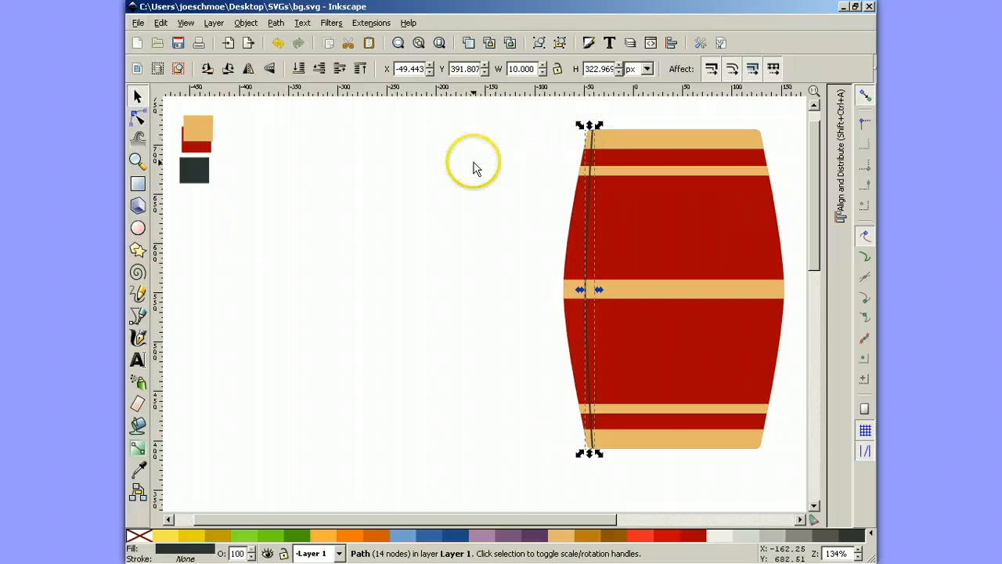
# Lower the plank line behind the tan bands but above the red body, and shift it to X about -53 px.
pyautogui.click(320, 70)
pyautogui.click(465, 278)
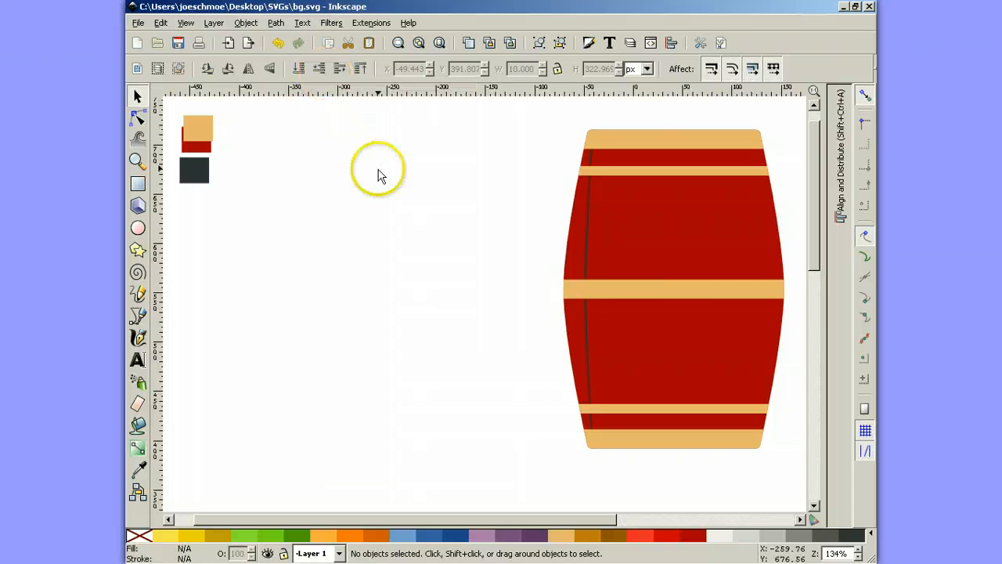
pyautogui.click(587, 257)
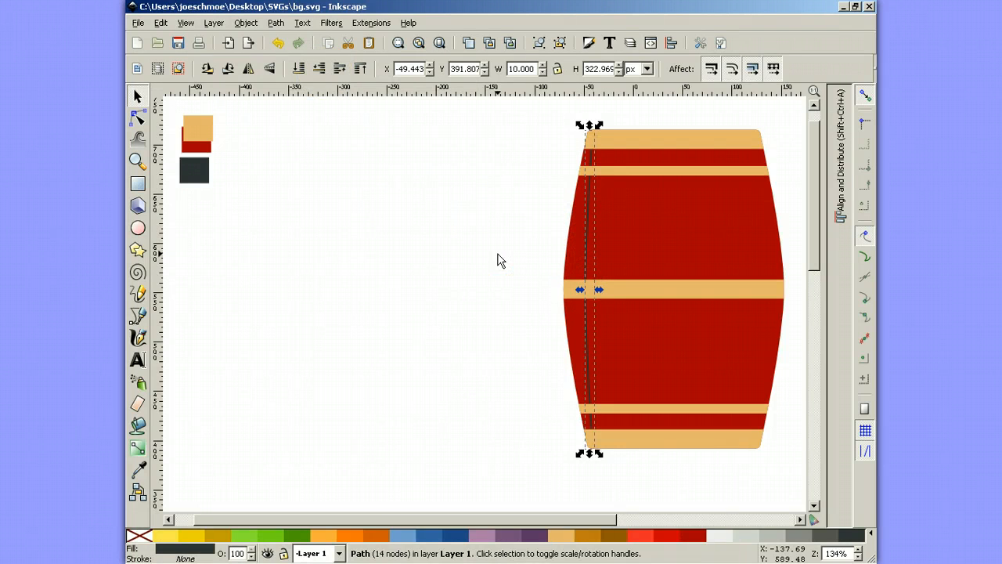
pyautogui.press('Left')
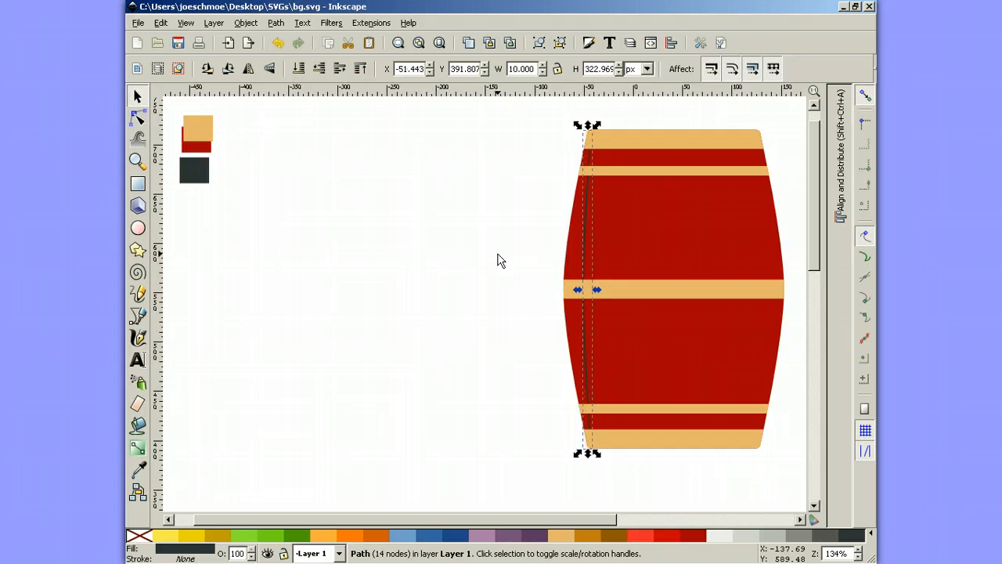
pyautogui.click(501, 252)
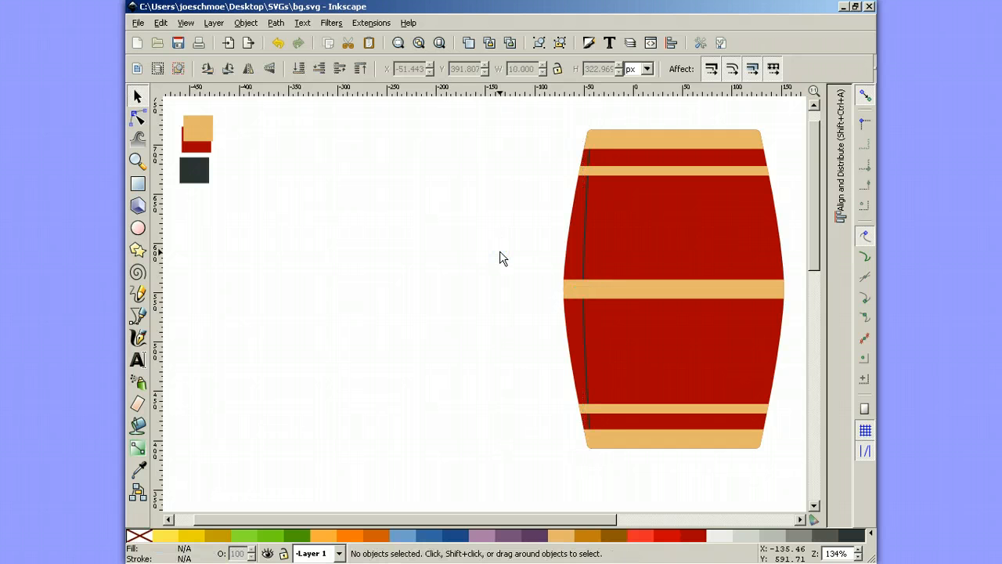
pyautogui.click(583, 264)
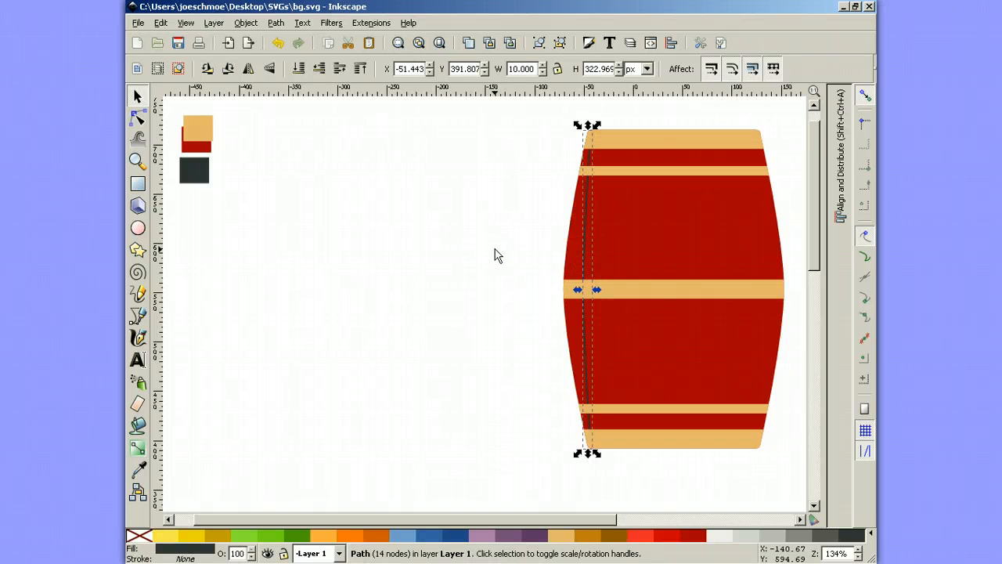
pyautogui.press('Right')
pyautogui.press('Right')
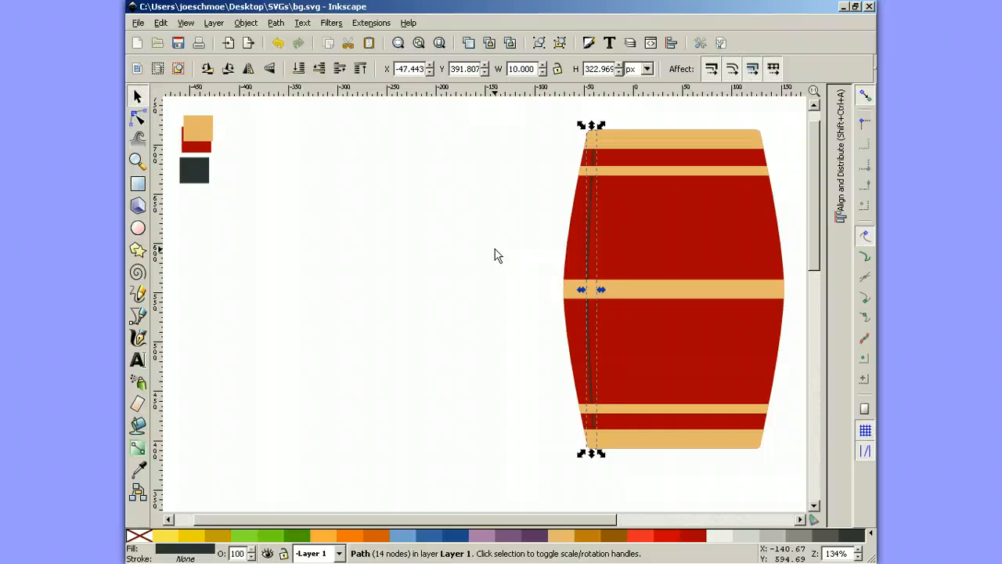
pyautogui.press('Left')
pyautogui.press('Left')
pyautogui.press('Left')
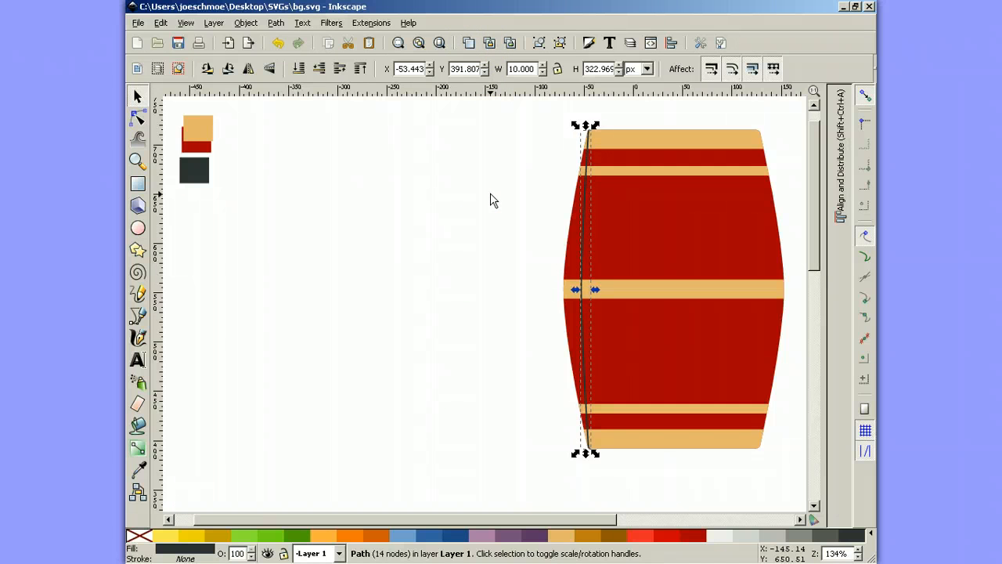
# Place a duplicate of the plank line 16 px right of the first and lower it behind the tan bands.
pyautogui.press('Right')
pyautogui.press('Right')
pyautogui.press('Right')
pyautogui.press('Right')
pyautogui.press('Right')
pyautogui.press('Right')
pyautogui.press('Right')
pyautogui.press('Right')
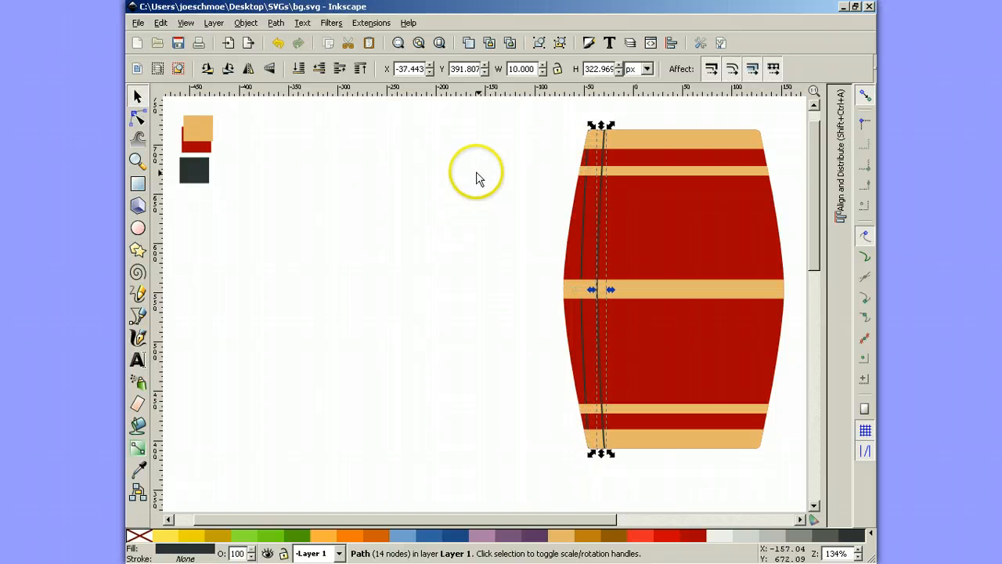
pyautogui.click(320, 69)
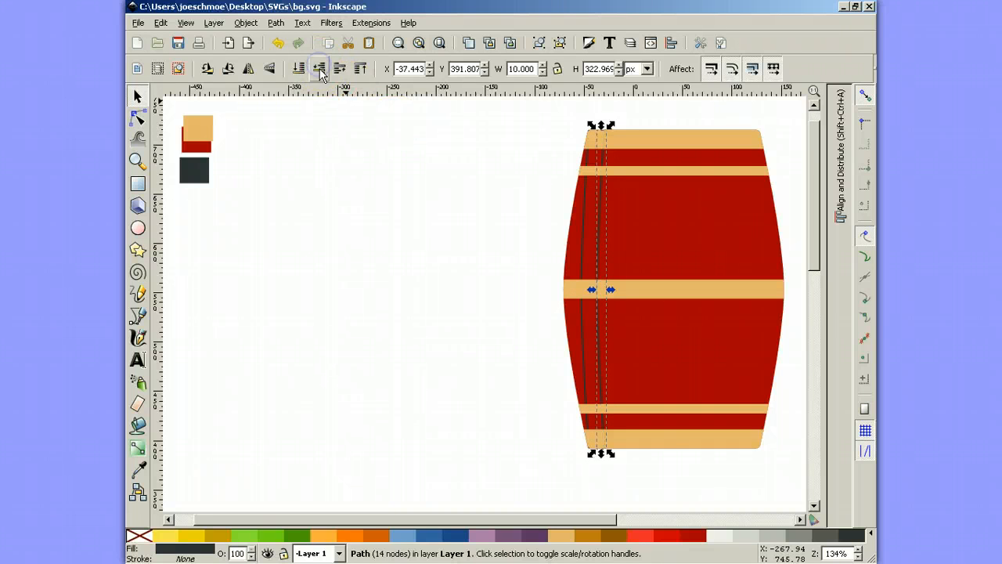
# Duplicate the second plank line, place the copy 16 px further right, and lower it behind the tan bands.
pyautogui.click(470, 45)
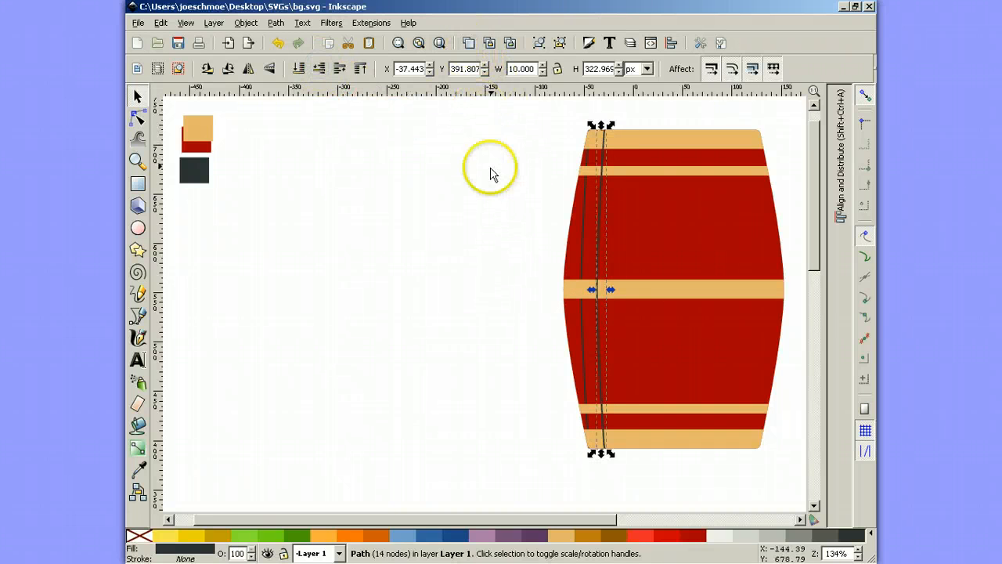
pyautogui.press('Right')
pyautogui.press('Right')
pyautogui.press('Right')
pyautogui.press('Right')
pyautogui.press('Right')
pyautogui.press('Right')
pyautogui.press('Right')
pyautogui.press('Right')
pyautogui.press('Right')
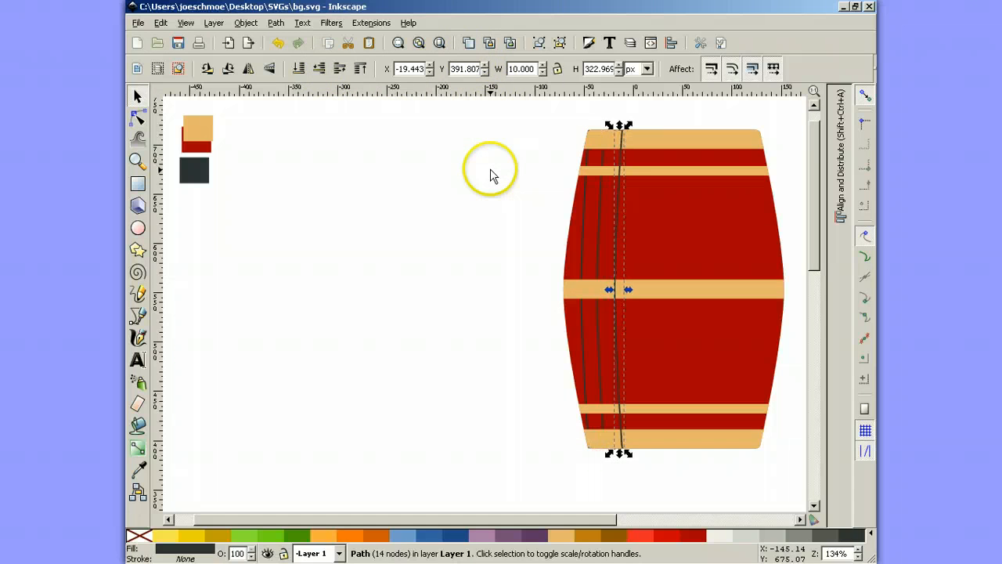
pyautogui.press('Left')
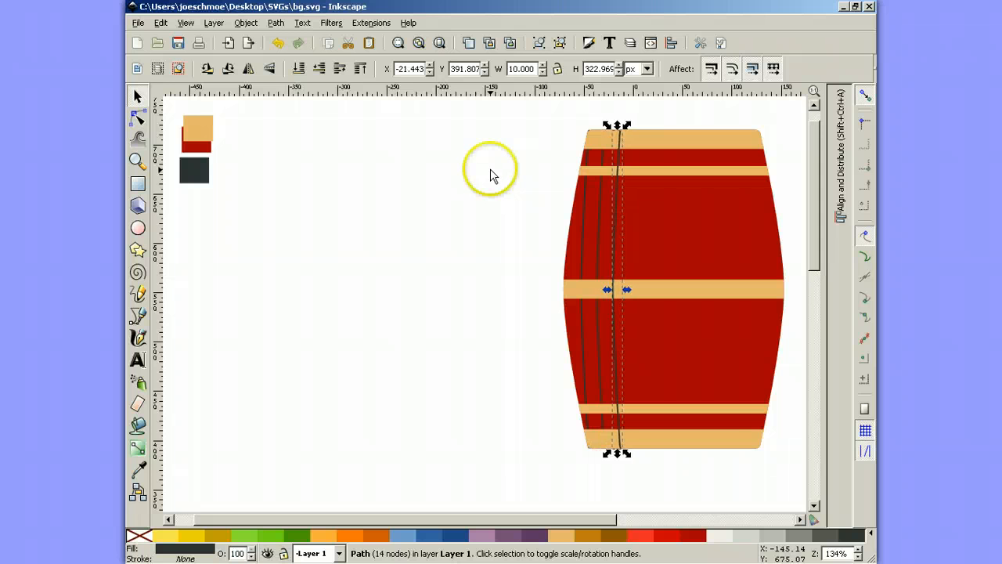
pyautogui.click(320, 69)
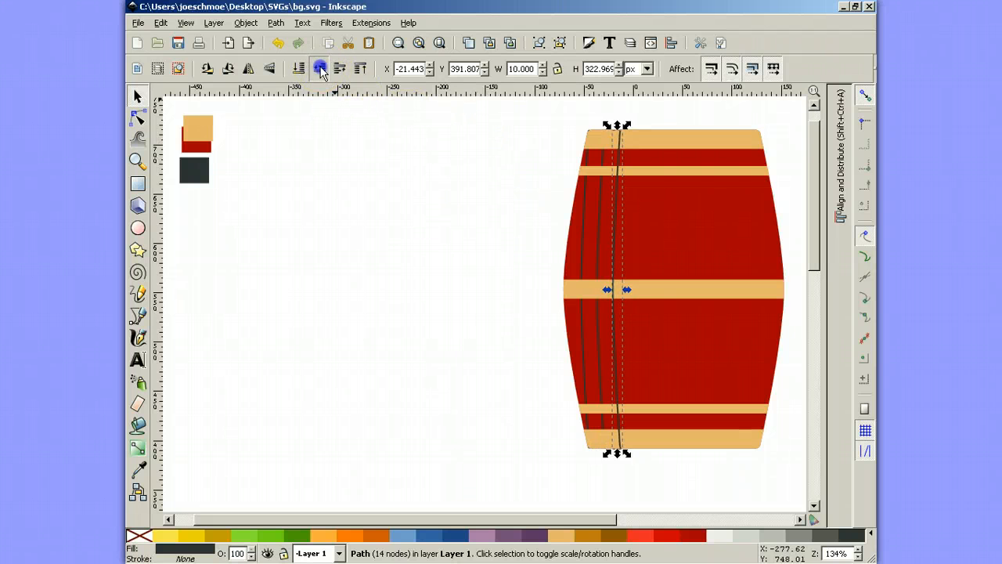
# Duplicate the third plank line, offset the copy 16 px to the right, and lower it behind the tan bands.
pyautogui.click(468, 44)
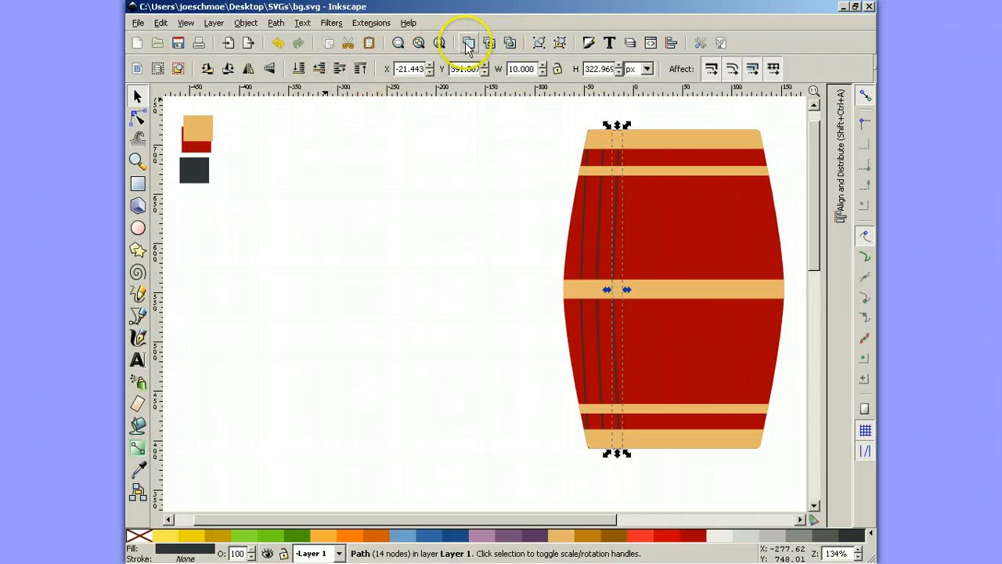
pyautogui.press('Right')
pyautogui.press('Right')
pyautogui.press('Right')
pyautogui.press('Right')
pyautogui.press('Right')
pyautogui.press('Right')
pyautogui.press('Right')
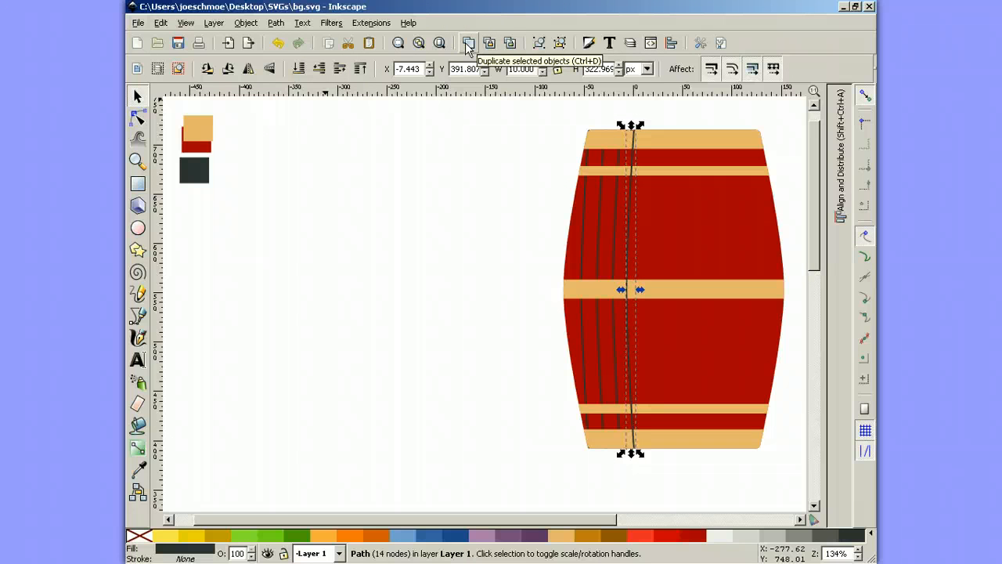
pyautogui.press('Right')
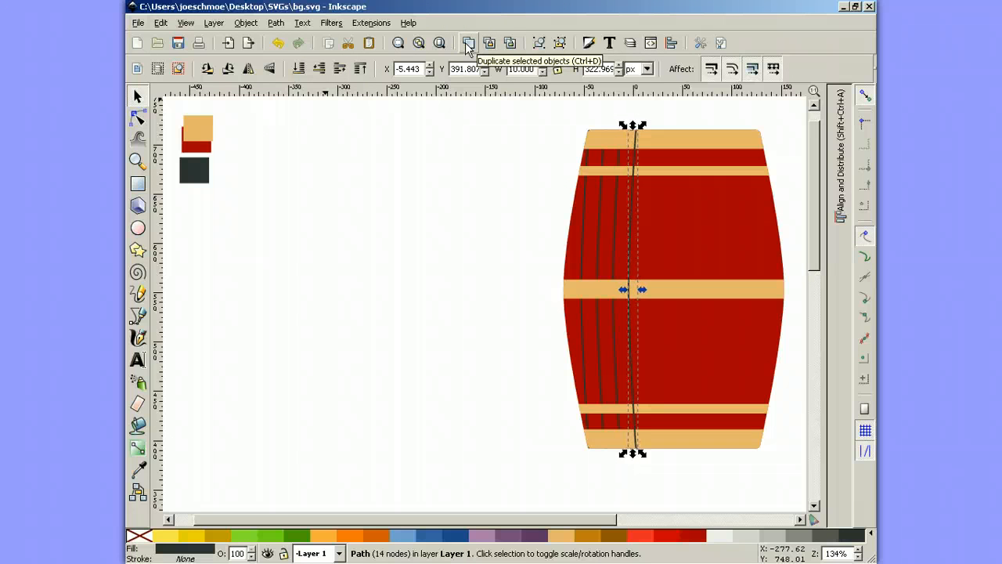
pyautogui.click(322, 69)
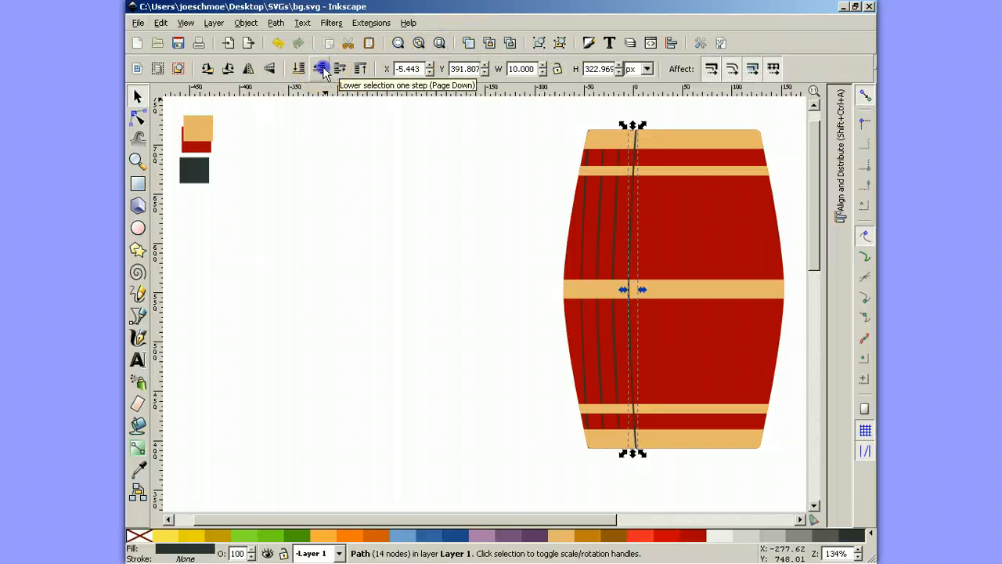
# Duplicate the fourth plank line and place the copy 16 px to its right, behind the tan bands, at X about 11 px.
pyautogui.click(463, 41)
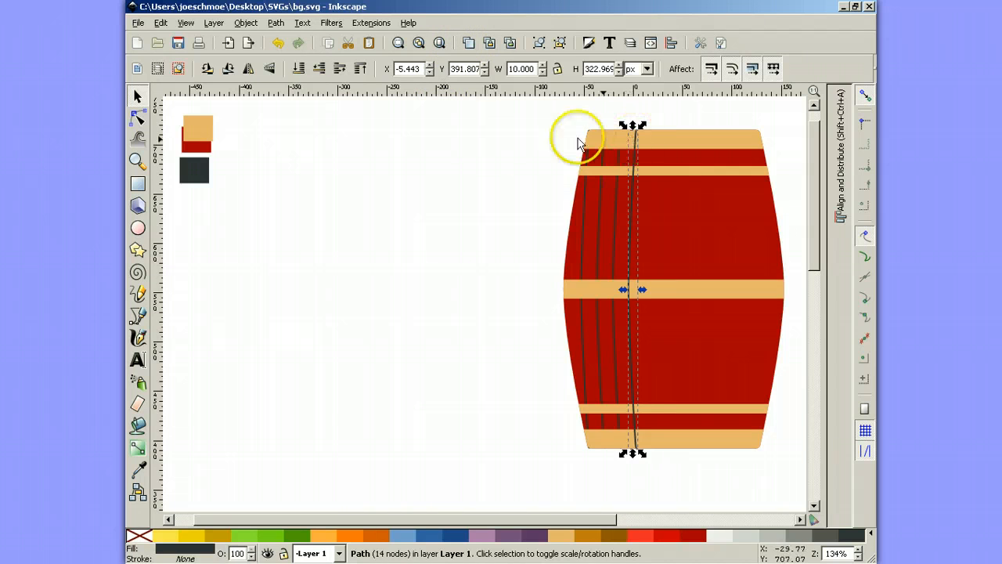
pyautogui.press('Right')
pyautogui.press('Right')
pyautogui.press('Right')
pyautogui.press('Right')
pyautogui.press('Right')
pyautogui.press('Right')
pyautogui.press('Right')
pyautogui.press('Right')
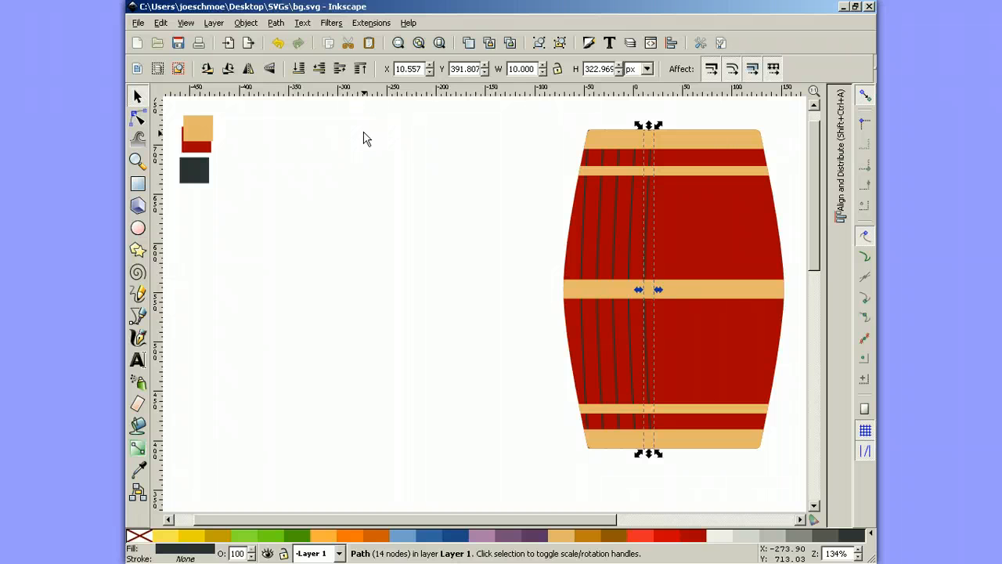
# Duplicate the fifth plank line and flip the copy horizontally so it curves the opposite way.
pyautogui.click(468, 42)
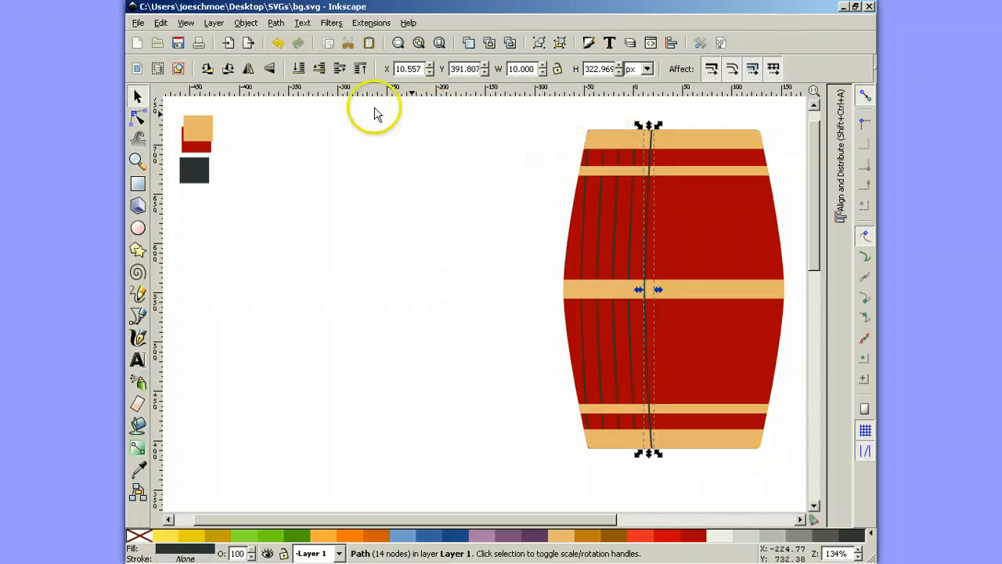
pyautogui.click(249, 70)
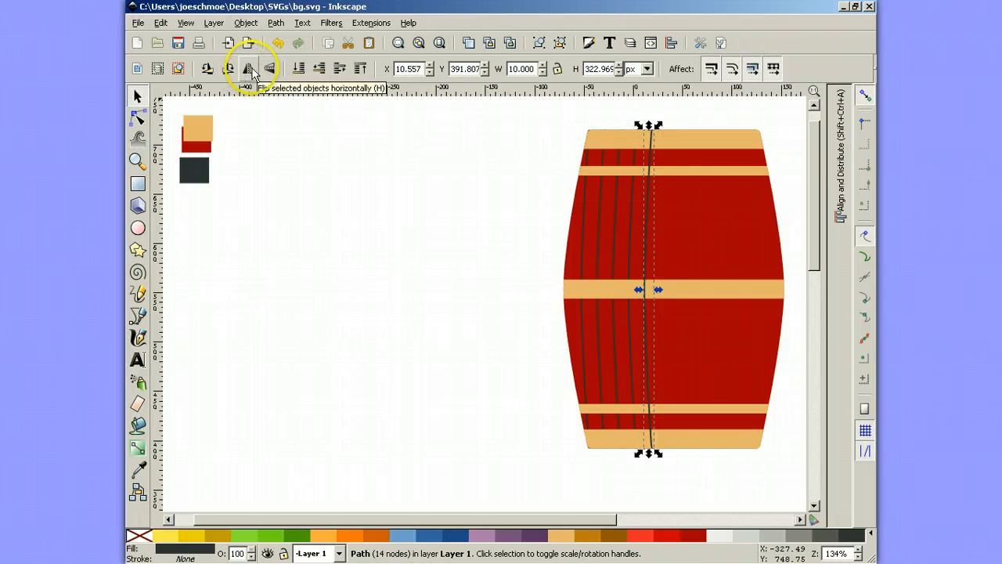
pyautogui.click(250, 70)
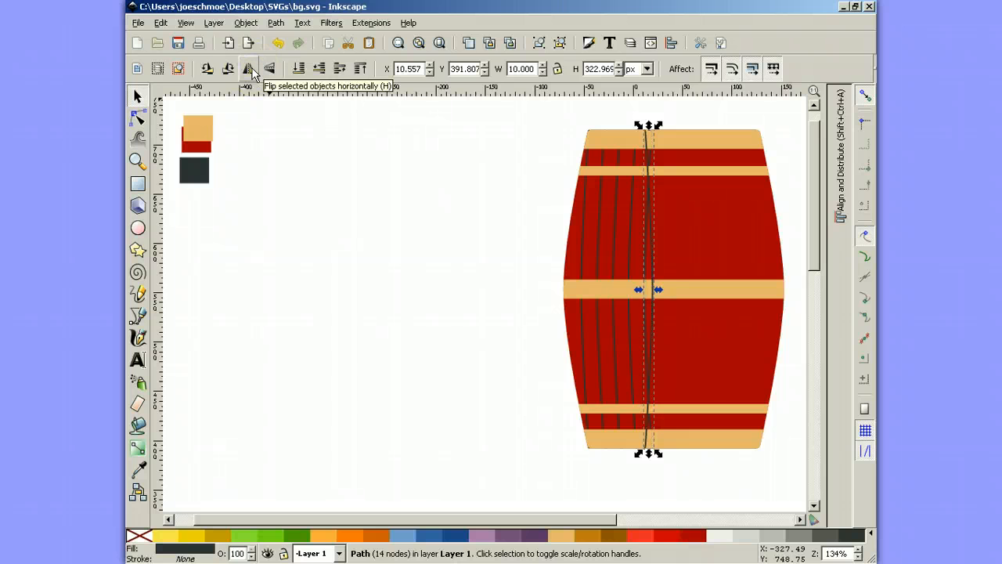
# Move the flipped plank line 36 px right to X about 46.6 px and lower it behind the tan bands.
pyautogui.press('Right')
pyautogui.press('Right')
pyautogui.press('Right')
pyautogui.press('Right')
pyautogui.press('Right')
pyautogui.press('Right')
pyautogui.press('Right')
pyautogui.press('Right')
pyautogui.press('Right')
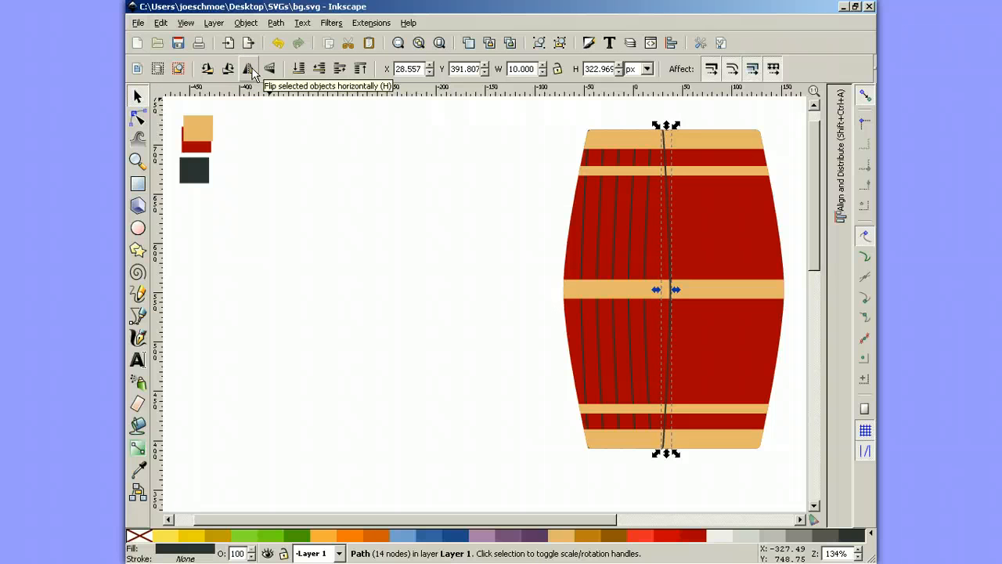
pyautogui.press('Right')
pyautogui.press('Right')
pyautogui.press('Right')
pyautogui.press('Right')
pyautogui.press('Right')
pyautogui.press('Right')
pyautogui.press('Right')
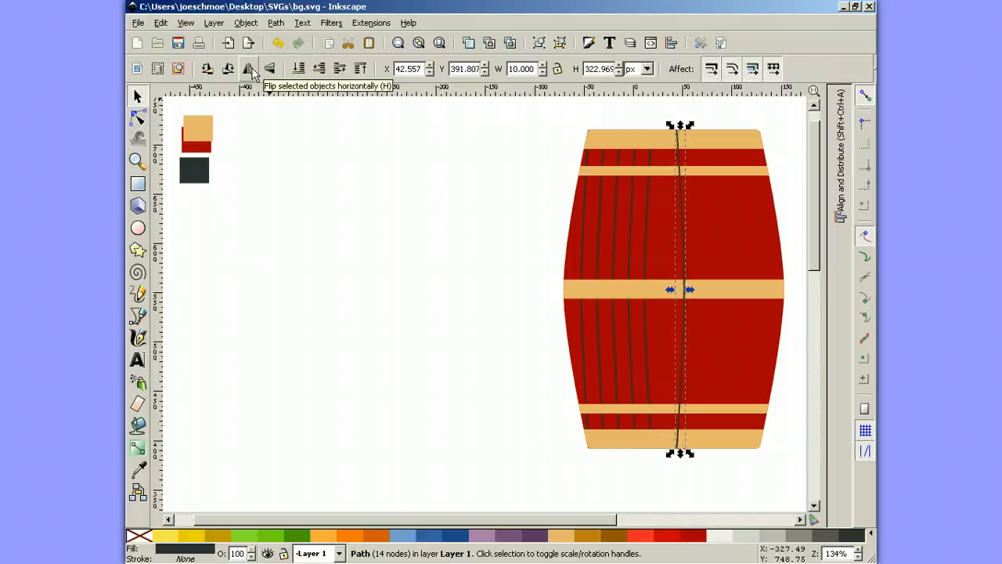
pyautogui.press('Right')
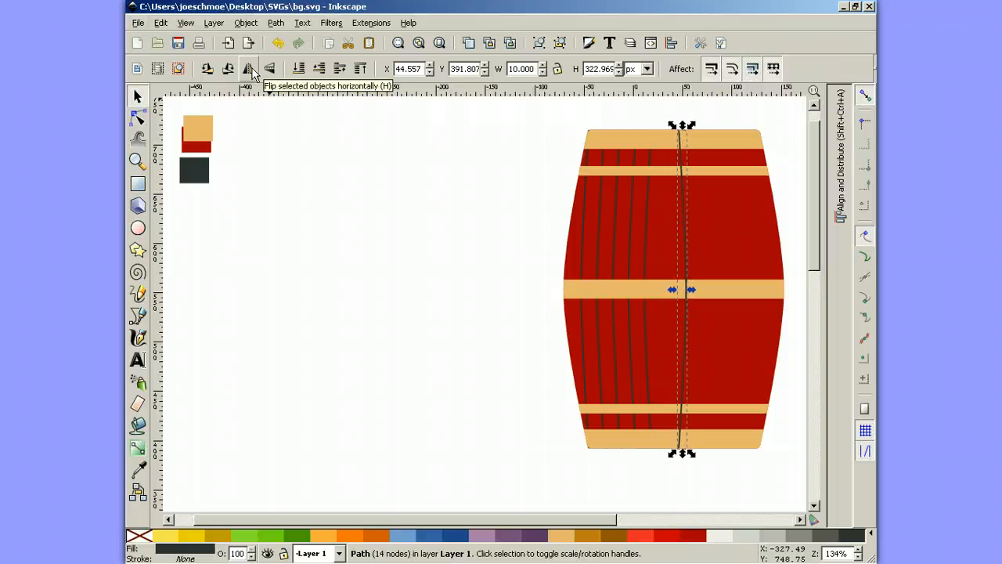
pyautogui.press('Right')
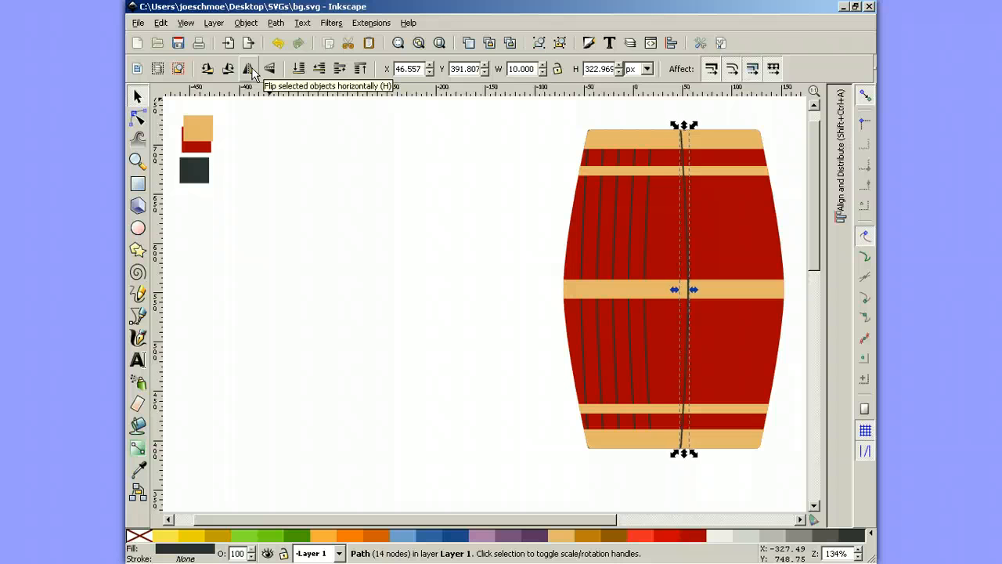
pyautogui.click(320, 68)
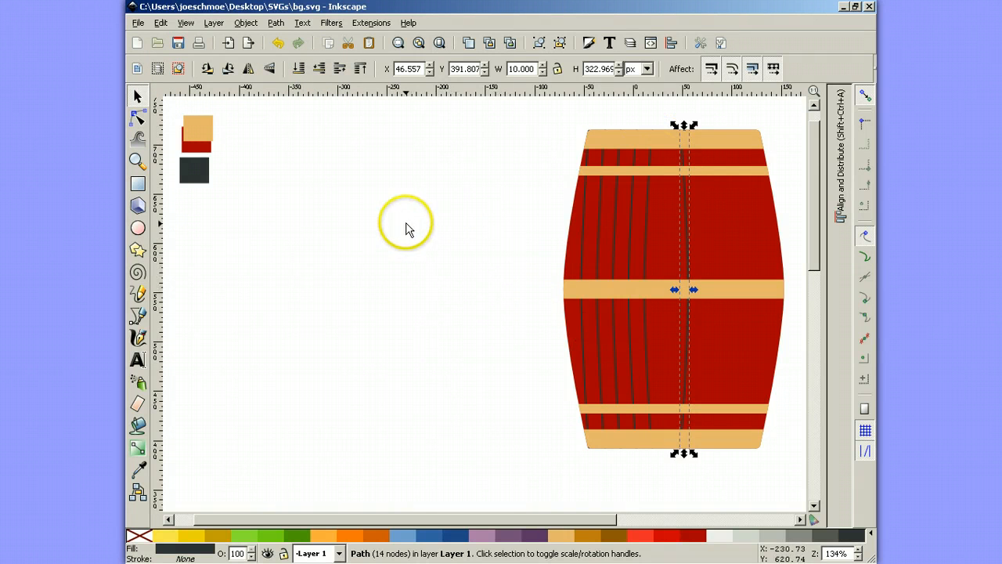
# Duplicate the flipped plank line, place the copy 14 px to its right at X about 60.6 px, and lower it behind the bands.
pyautogui.click(468, 44)
pyautogui.press('Right')
pyautogui.press('Right')
pyautogui.press('Right')
pyautogui.press('Right')
pyautogui.press('Right')
pyautogui.press('Right')
pyautogui.press('Right')
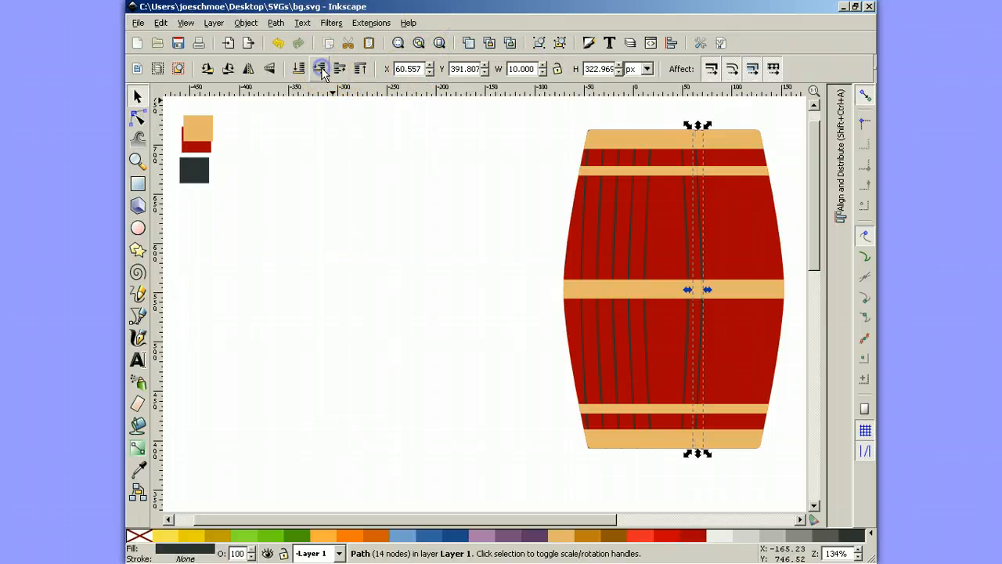
# Duplicate the second flipped plank line, offset the copy 16 px right to X about 76.6 px, and lower it behind the bands.
pyautogui.click(469, 44)
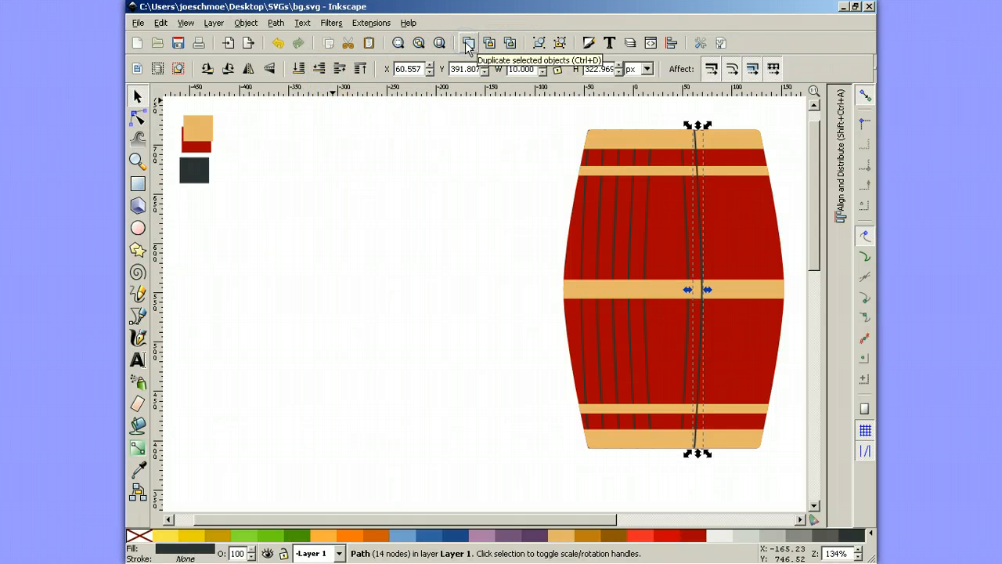
pyautogui.press('Right')
pyautogui.press('Right')
pyautogui.press('Right')
pyautogui.press('Right')
pyautogui.press('Right')
pyautogui.press('Right')
pyautogui.press('Right')
pyautogui.press('Right')
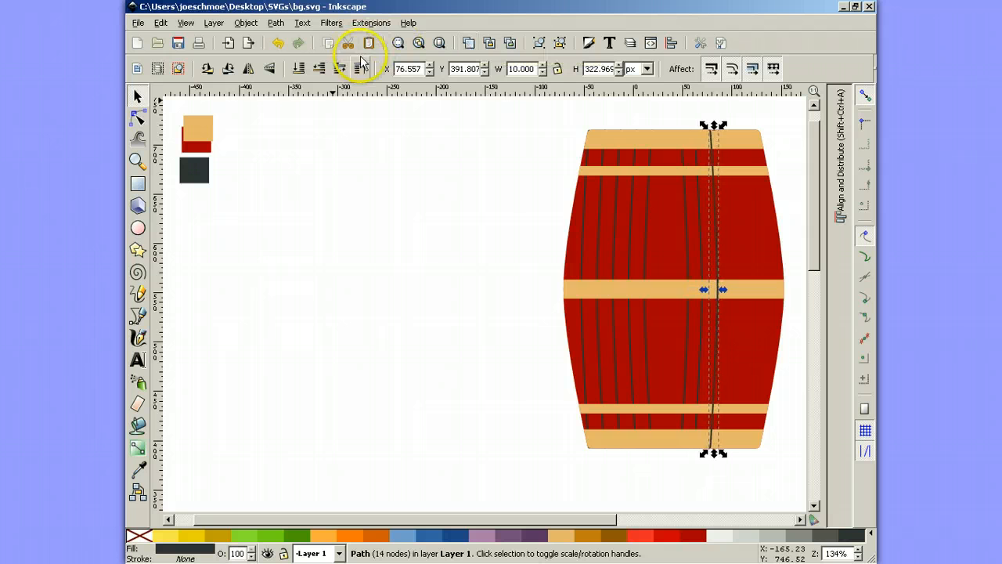
pyautogui.click(317, 70)
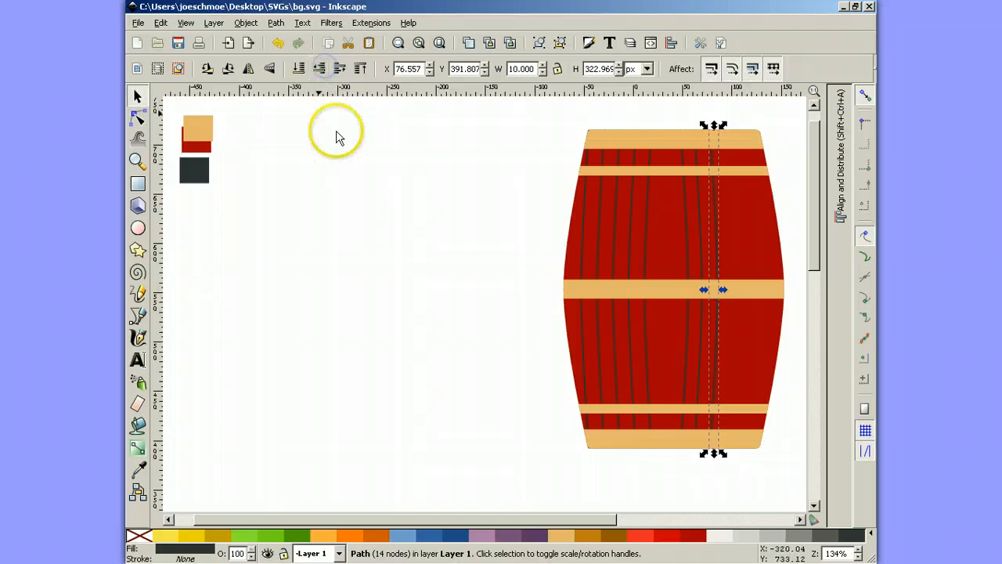
# Duplicate the third flipped plank line and shift the copy 16 px right to X about 92.6 px, behind the tan bands.
pyautogui.click(469, 46)
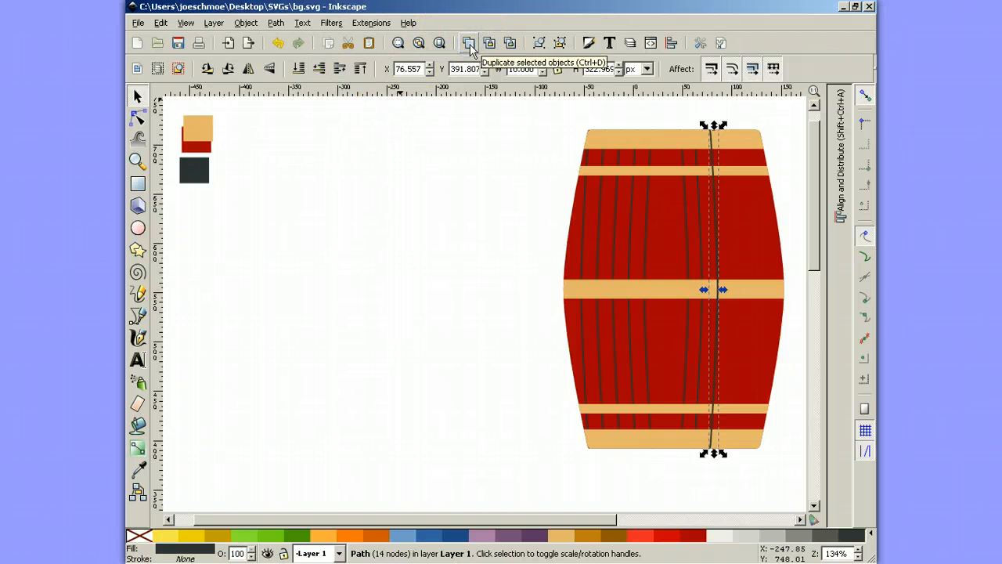
pyautogui.press('Right')
pyautogui.press('Right')
pyautogui.press('Right')
pyautogui.press('Right')
pyautogui.press('Right')
pyautogui.press('Right')
pyautogui.press('Right')
pyautogui.press('Right')
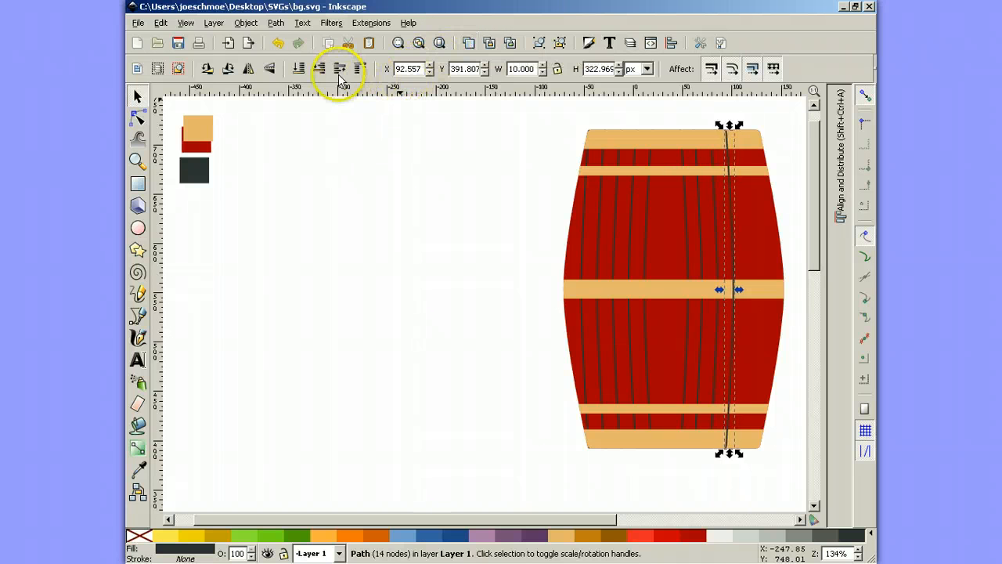
# Duplicate the fourth flipped plank line, move the copy 14 px right to X about 106.6 px, and lower it behind the bands.
pyautogui.click(469, 43)
pyautogui.press('Right')
pyautogui.press('Right')
pyautogui.press('Right')
pyautogui.press('Right')
pyautogui.press('Right')
pyautogui.press('Right')
pyautogui.press('Right')
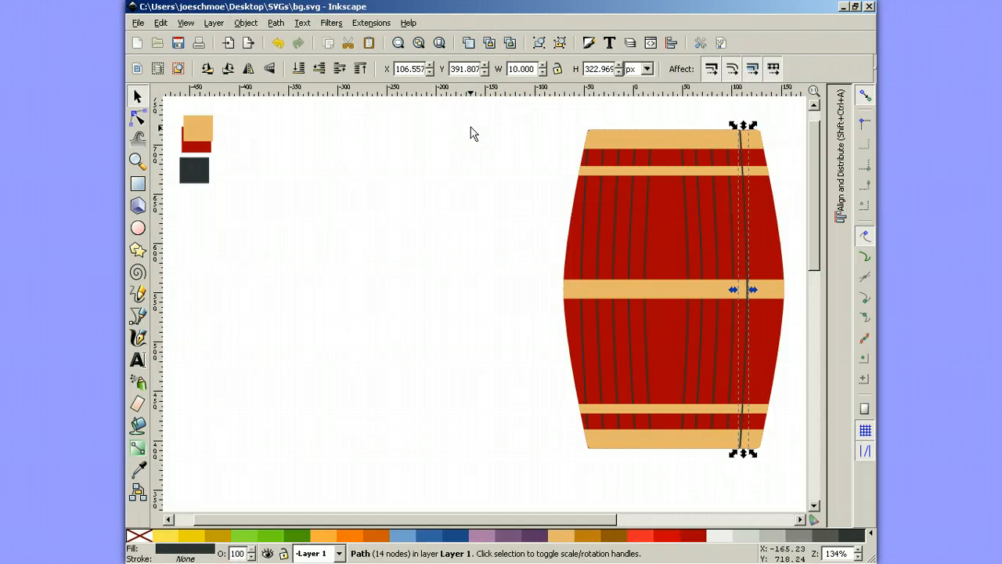
pyautogui.click(318, 68)
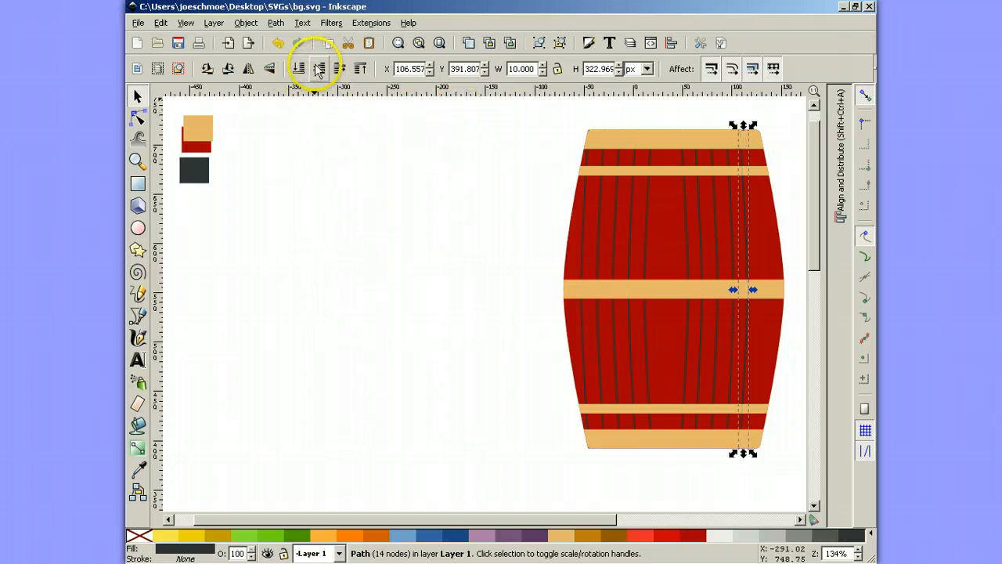
# Add a sixth flipped plank line as a duplicate 16 px further right at X about 122.6 px, lowered behind the bands, and deselect it.
pyautogui.click(465, 42)
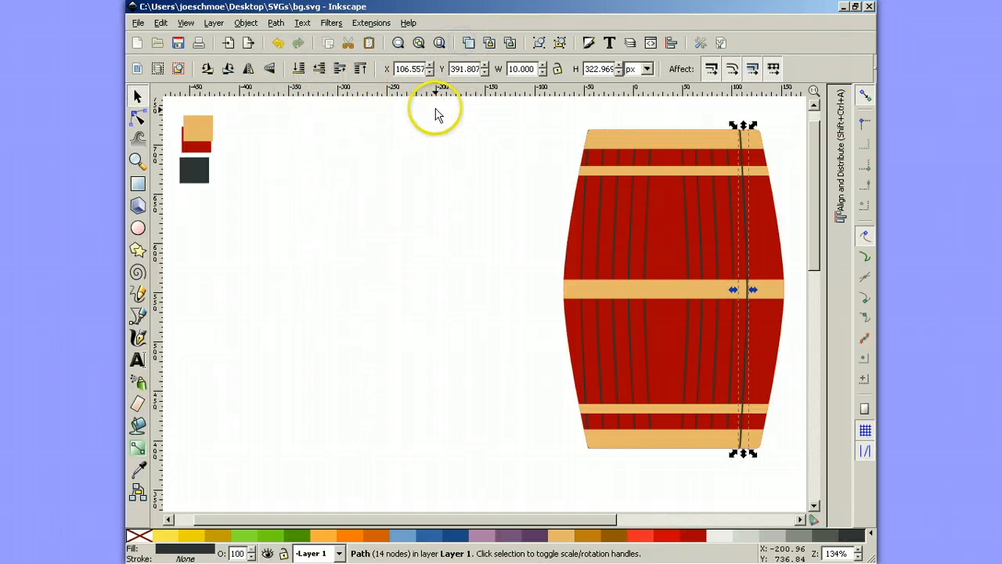
pyautogui.press('Right')
pyautogui.press('Right')
pyautogui.press('Right')
pyautogui.press('Right')
pyautogui.press('Right')
pyautogui.press('Right')
pyautogui.press('Right')
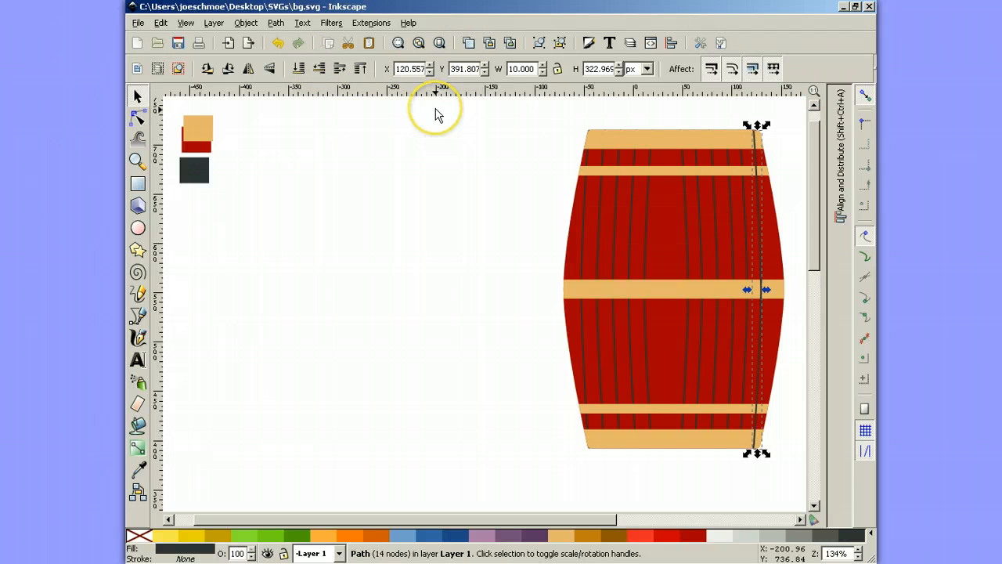
pyautogui.press('Right')
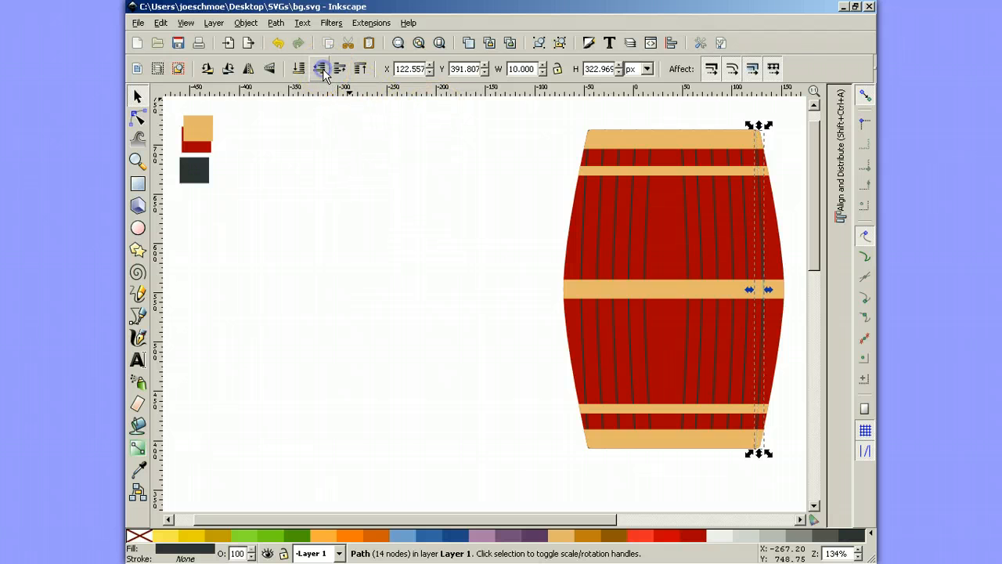
pyautogui.click(361, 177)
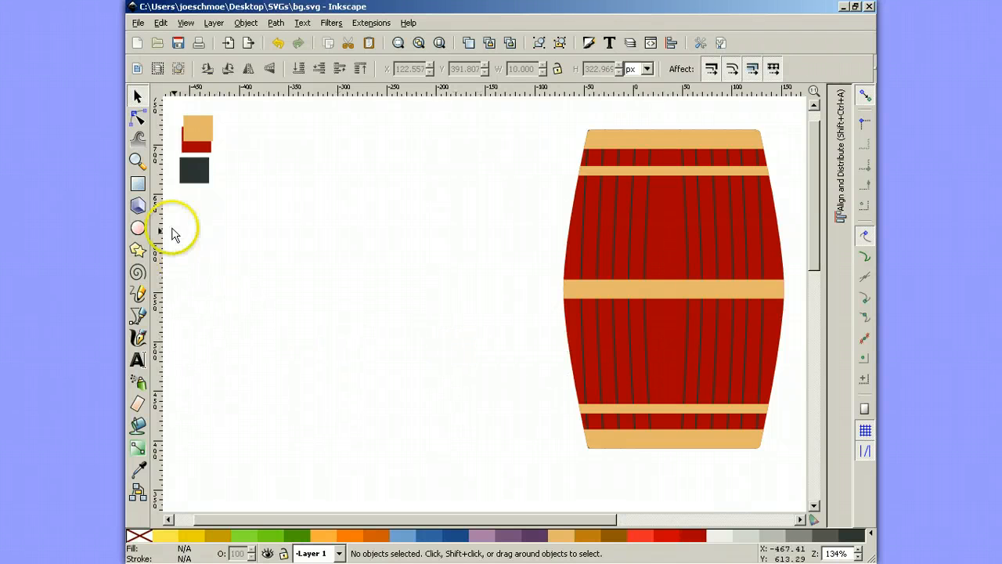
# Draw a dark rectangle about 163 px wide and 308 px high and place it in the empty area beside the barrel.
pyautogui.click(138, 186)
pyautogui.moveTo(427, 135); pyautogui.dragTo(587, 444)
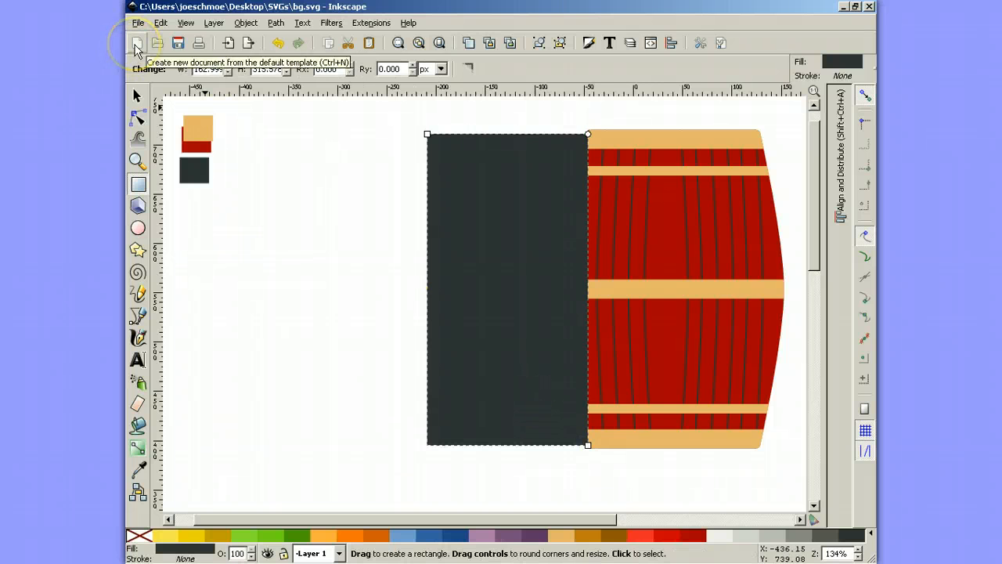
pyautogui.click(137, 95)
pyautogui.moveTo(451, 234); pyautogui.dragTo(451, 239)
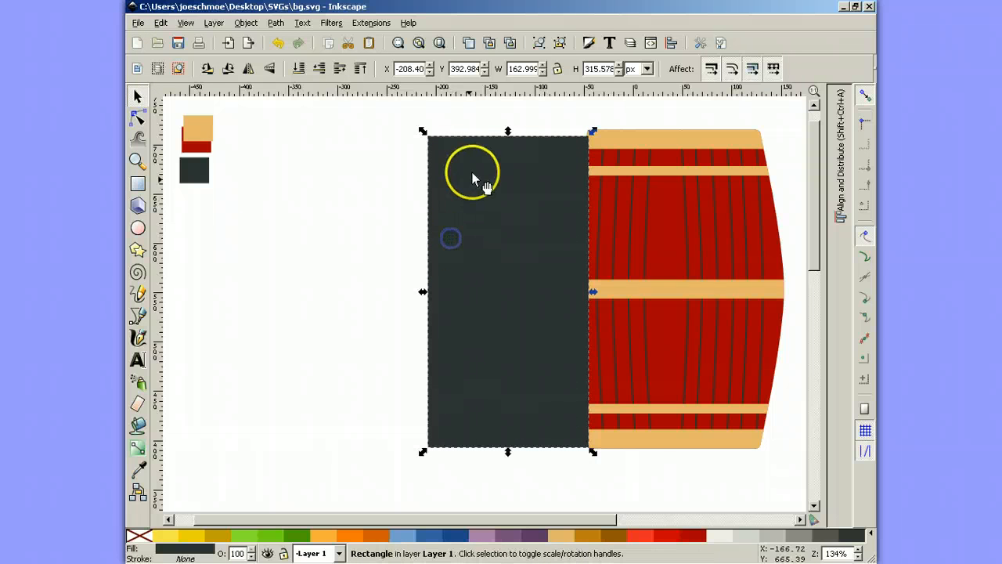
pyautogui.moveTo(506, 134); pyautogui.dragTo(506, 142)
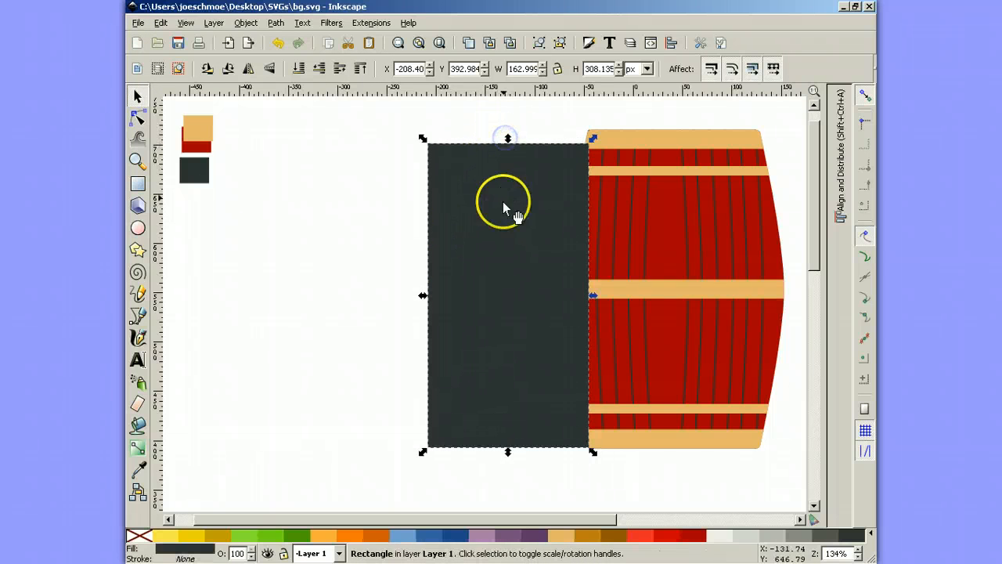
pyautogui.moveTo(503, 202); pyautogui.dragTo(407, 224)
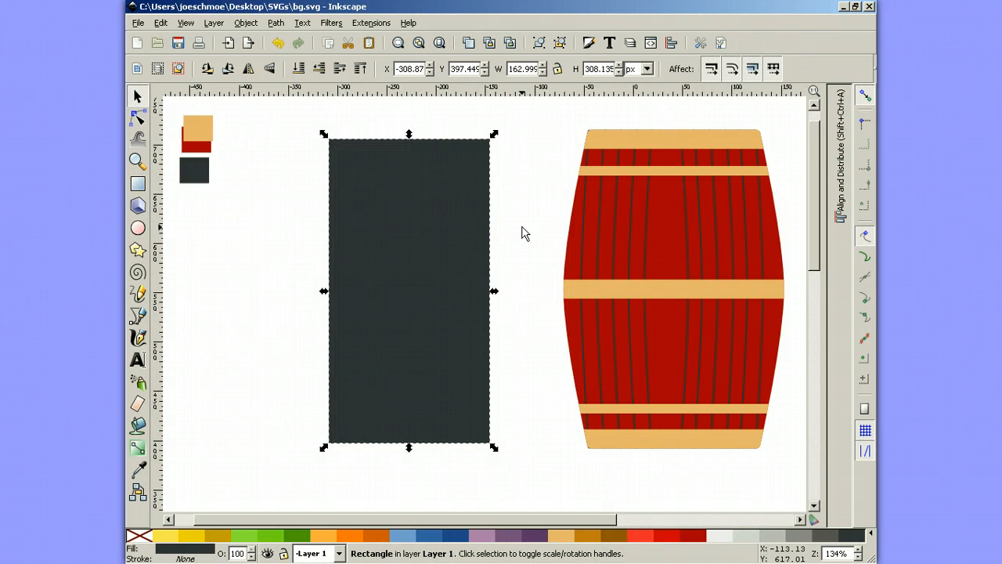
# Set the dark rectangle's width to 5 px and deselect it.
pyautogui.doubleClick(521, 69)
pyautogui.press('Return')
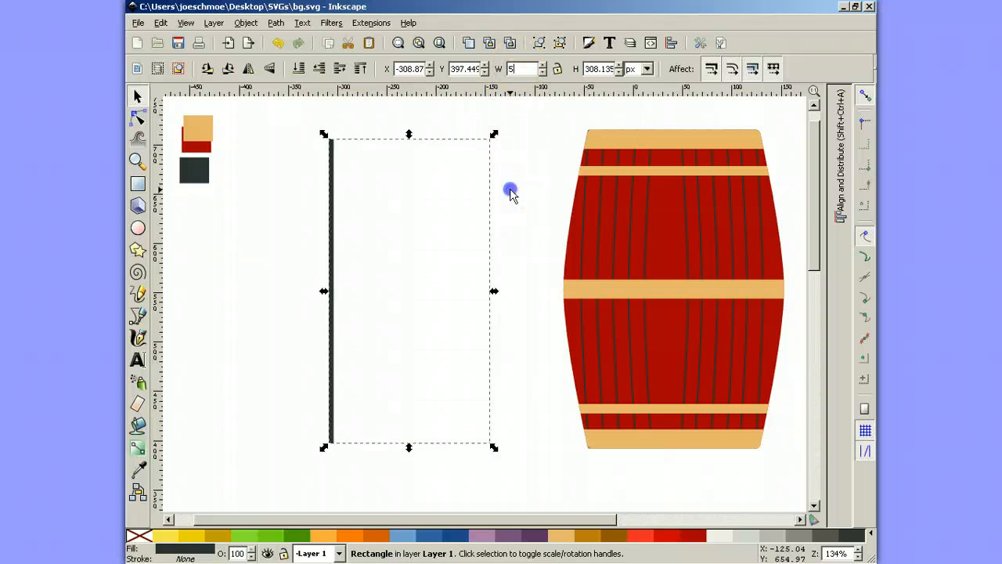
pyautogui.click(510, 192)
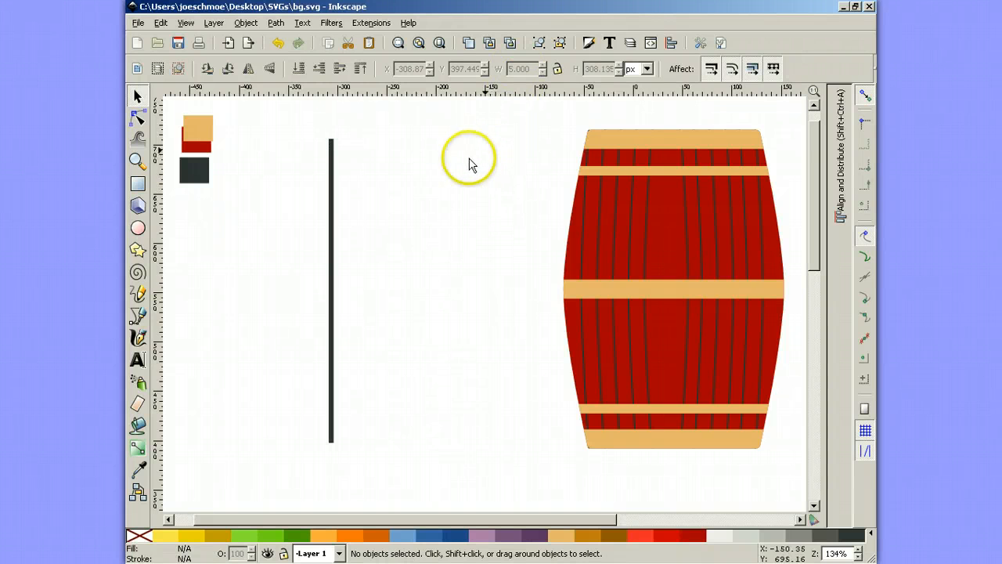
# Set the dark strip's width to 2 px.
pyautogui.click(332, 280)
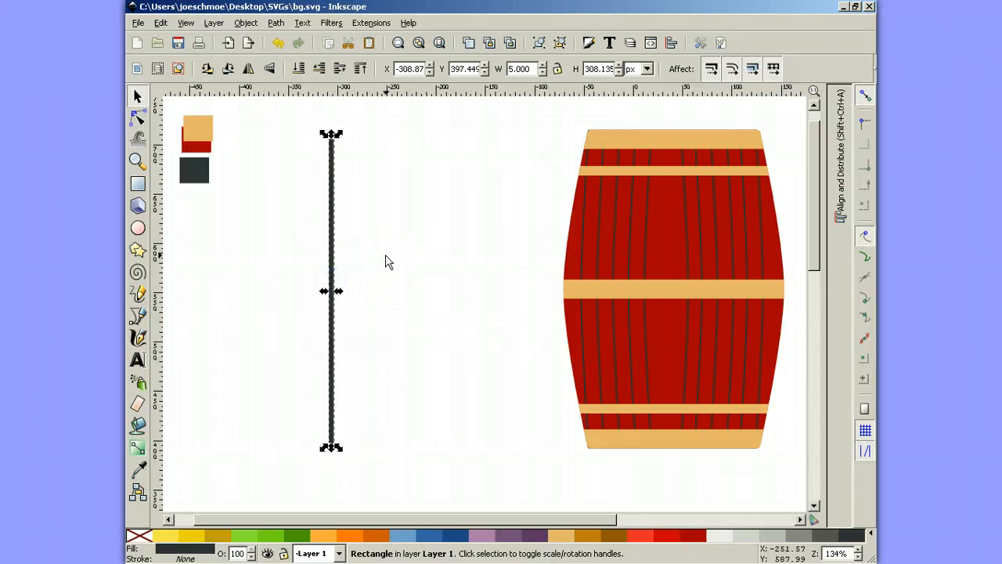
pyautogui.click(529, 69)
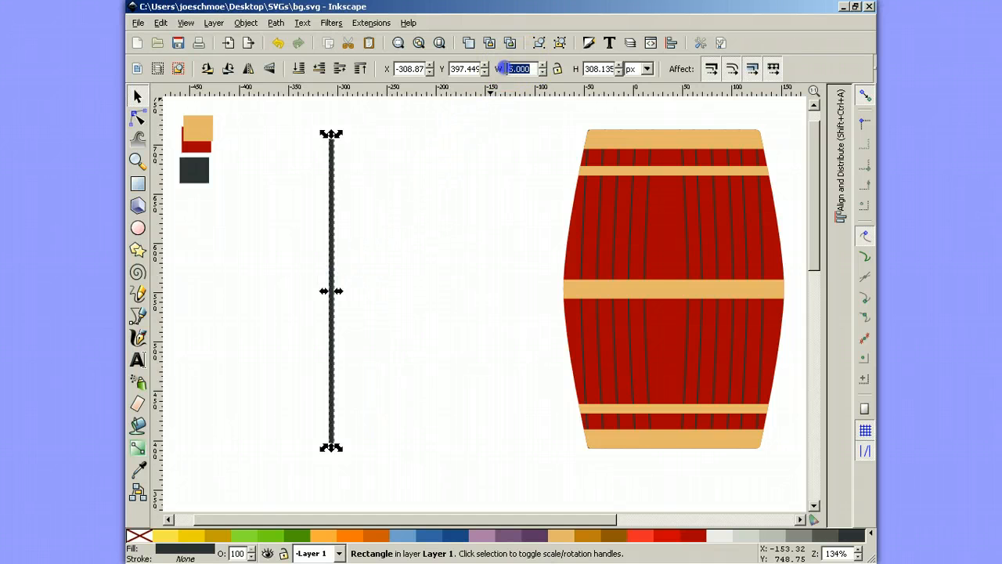
pyautogui.write('2')
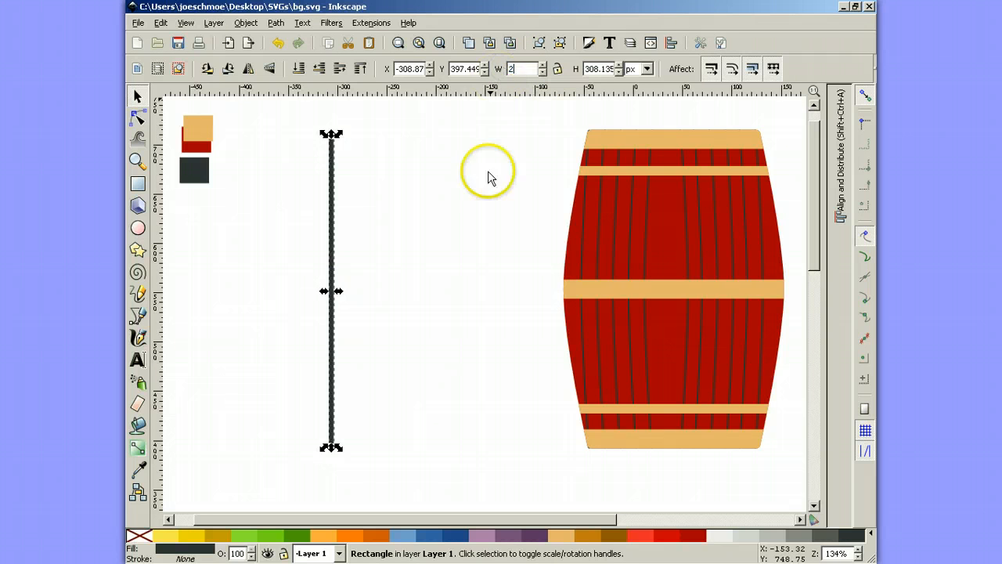
pyautogui.click(486, 246)
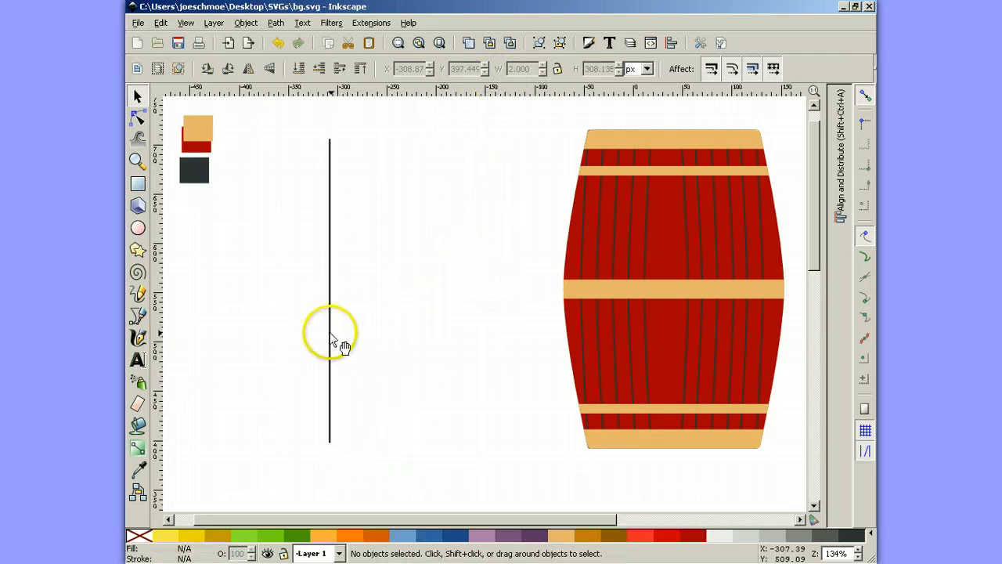
# Move the thin strip onto the barrel and center it horizontally on the red barrel shape, aligned relative to the first selected object.
pyautogui.moveTo(338, 337); pyautogui.dragTo(668, 339)
pyautogui.click(443, 313)
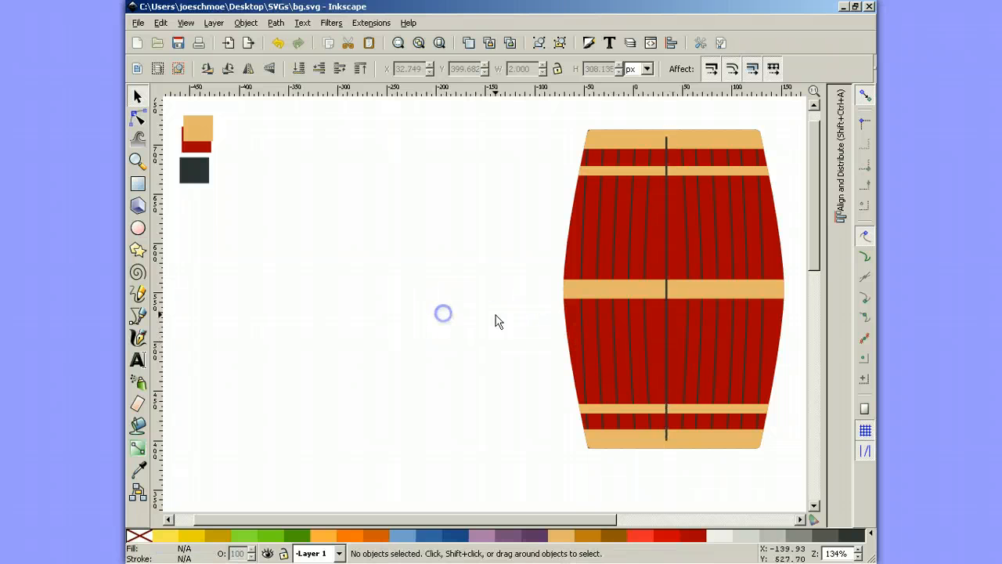
pyautogui.click(674, 333)
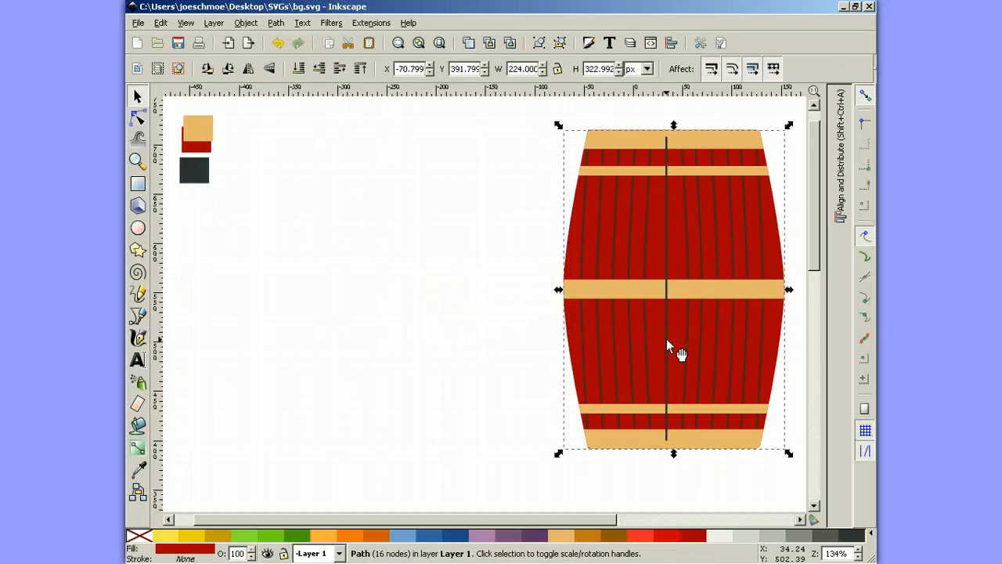
pyautogui.keyDown('shift'); pyautogui.click(667, 342); pyautogui.keyUp('shift')
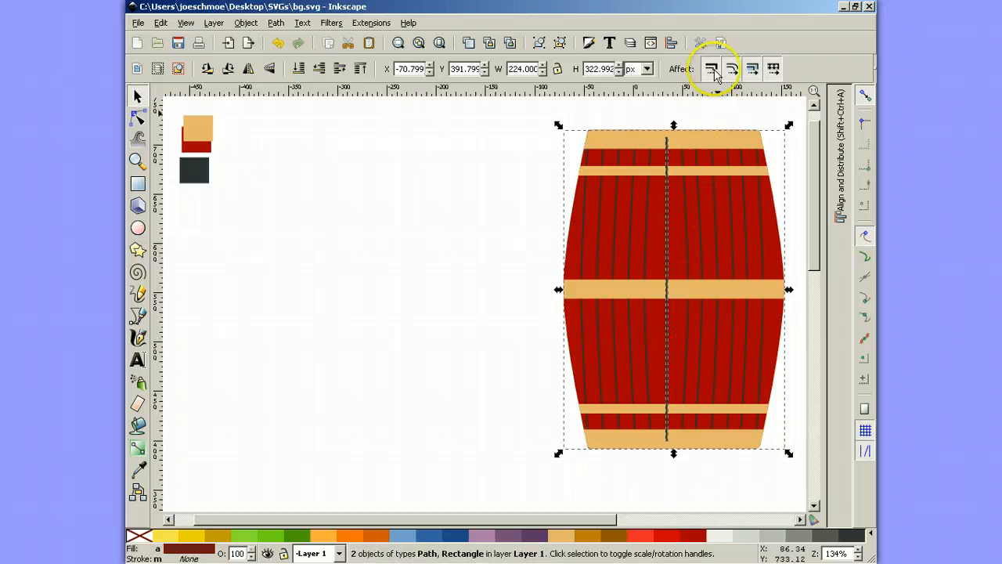
pyautogui.click(840, 157)
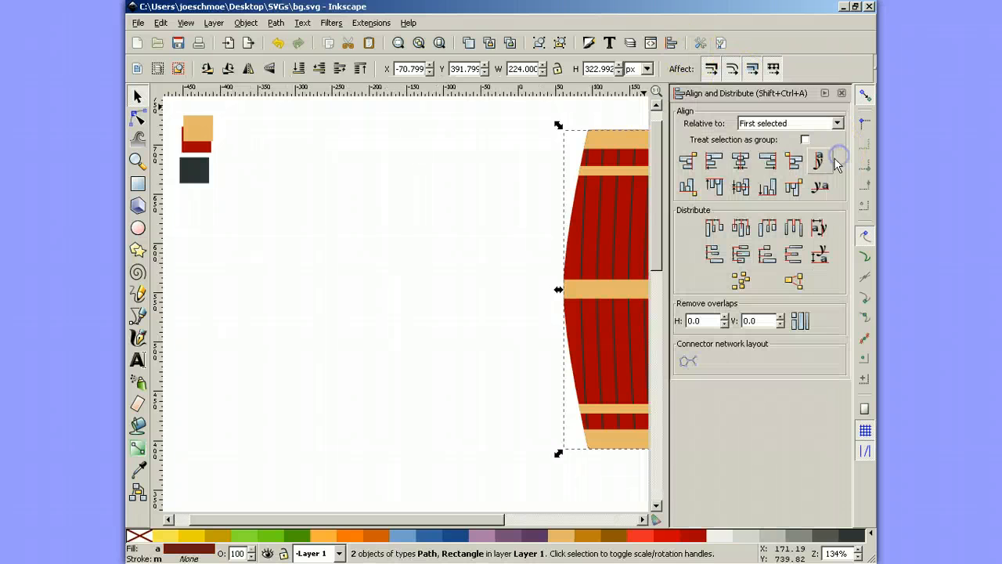
pyautogui.click(741, 161)
pyautogui.click(841, 93)
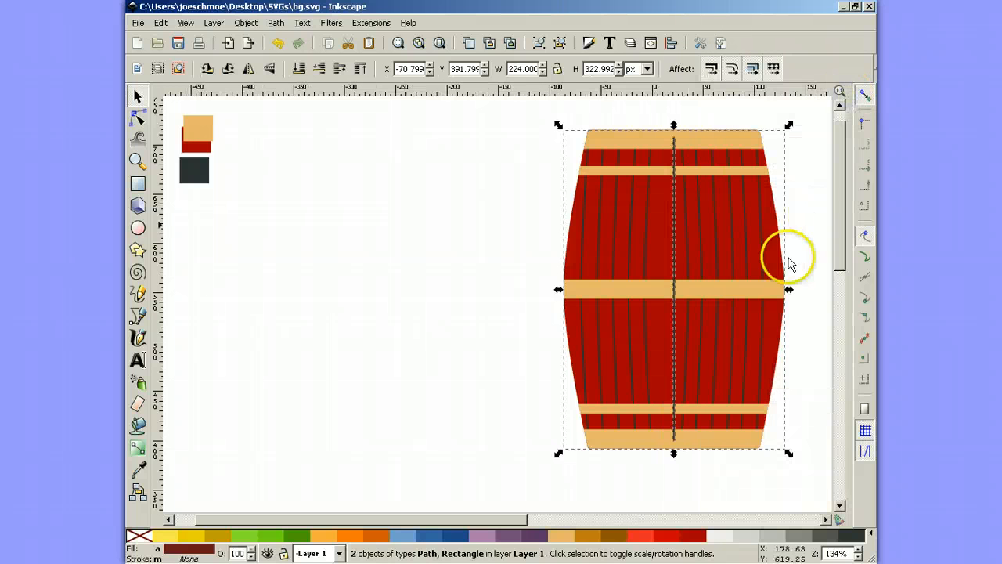
# Lower the selected barrel shape and centred thin strip one level so the strip sits behind the tan bands, and deselect.
pyautogui.click(319, 69)
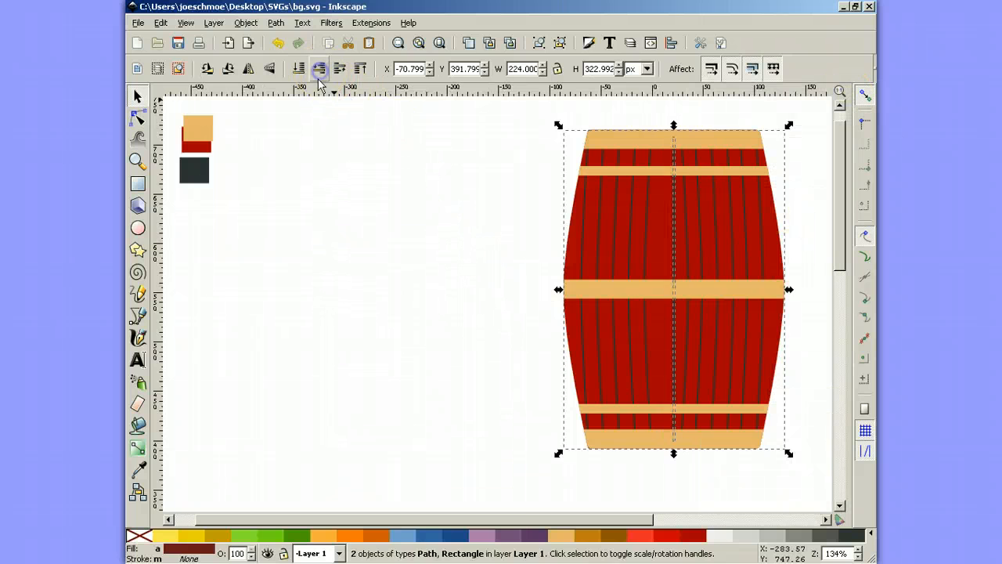
pyautogui.click(388, 192)
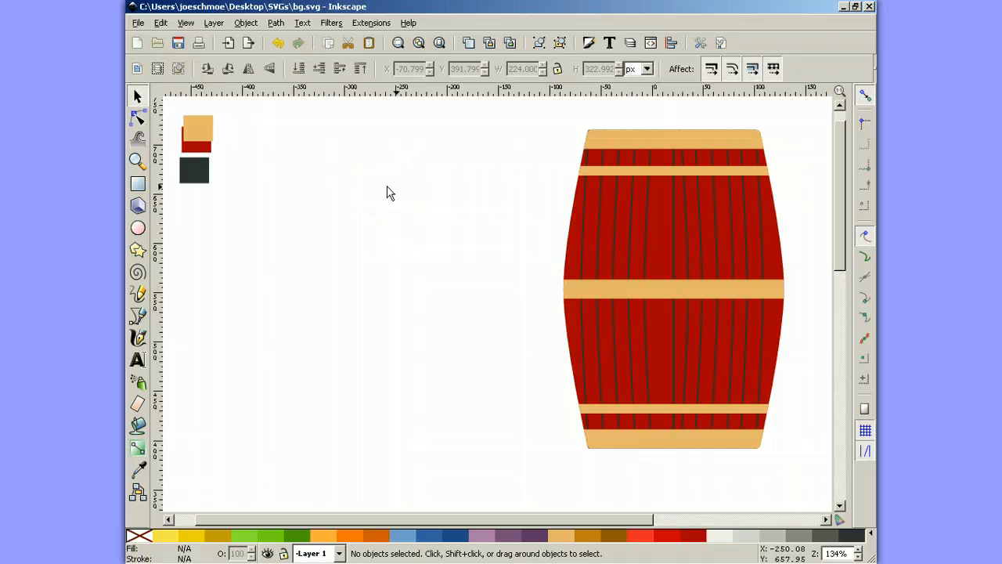
# Duplicate the curved plank line just left of the barrel's centre, shift the copy 14 px right, and lower it behind the bands.
pyautogui.click(647, 265)
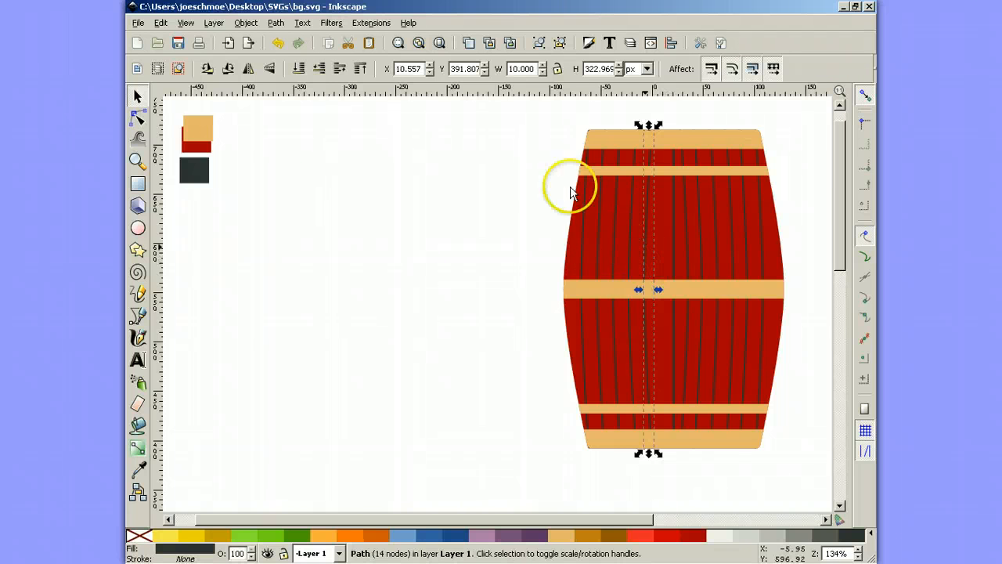
pyautogui.click(469, 44)
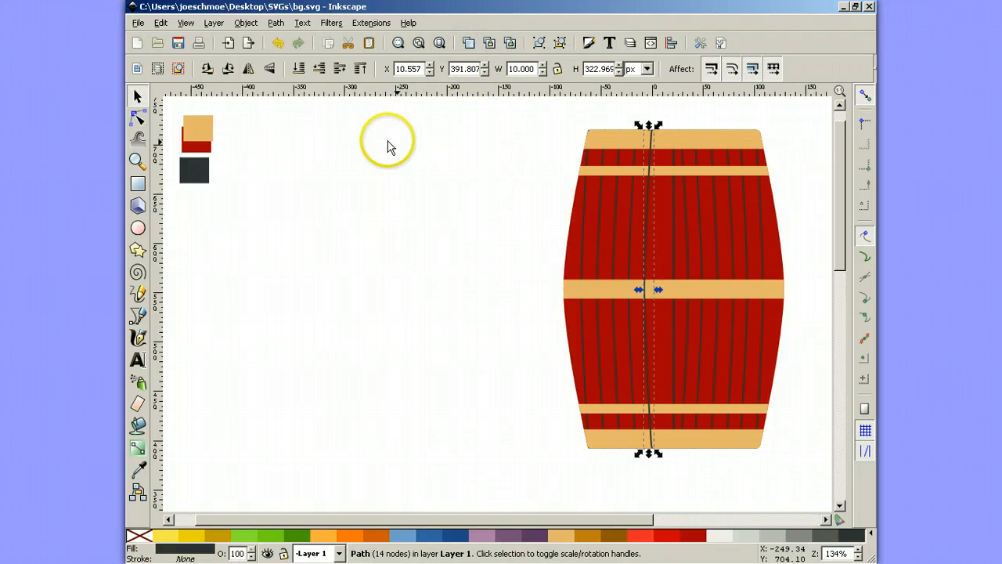
pyautogui.press('Right')
pyautogui.press('Right')
pyautogui.press('Right')
pyautogui.press('Right')
pyautogui.press('Right')
pyautogui.press('Right')
pyautogui.press('Right')
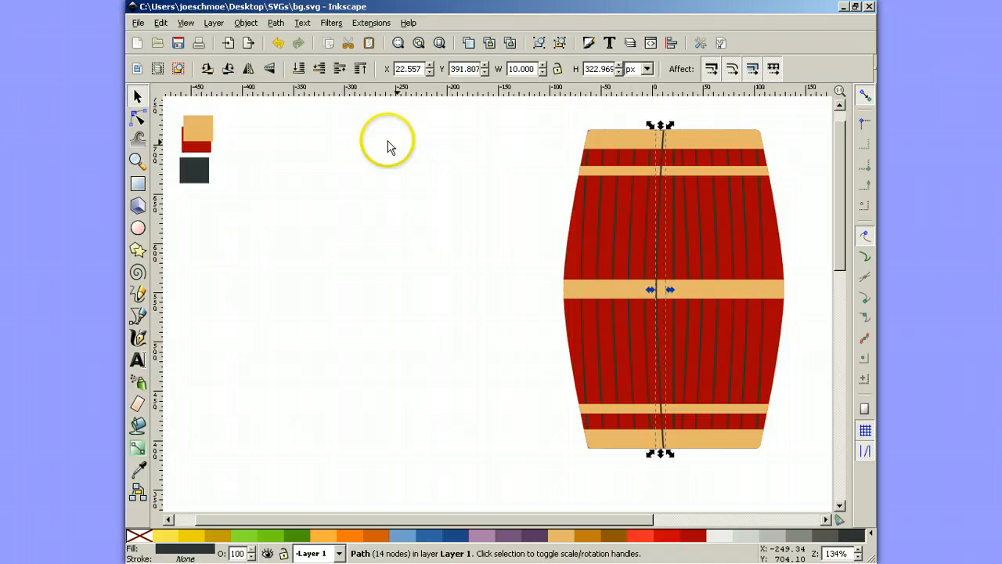
pyautogui.click(319, 69)
pyautogui.click(376, 211)
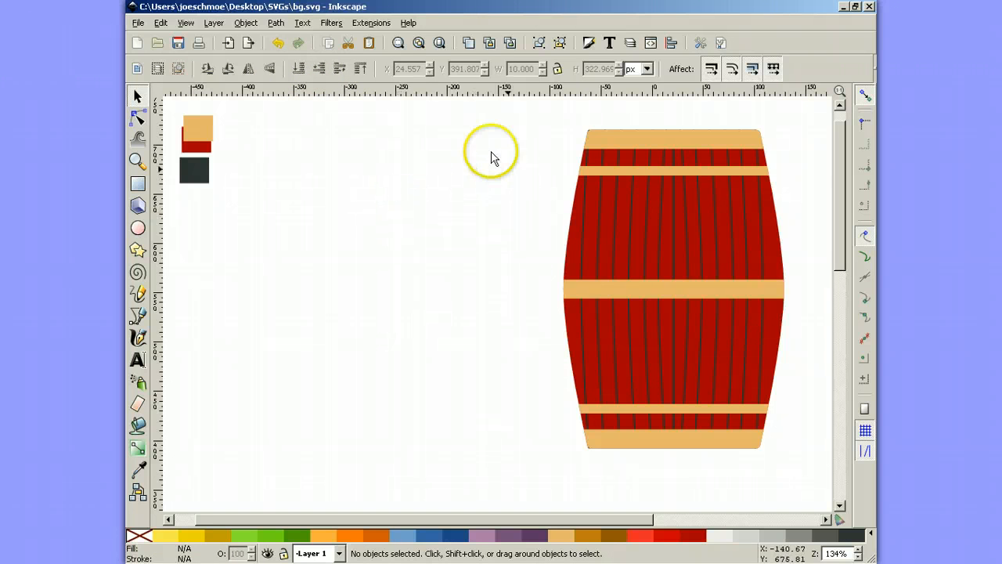
# Group all the barrel's parts and move the group left into the middle of the visible canvas.
pyautogui.moveTo(532, 109); pyautogui.dragTo(812, 479)
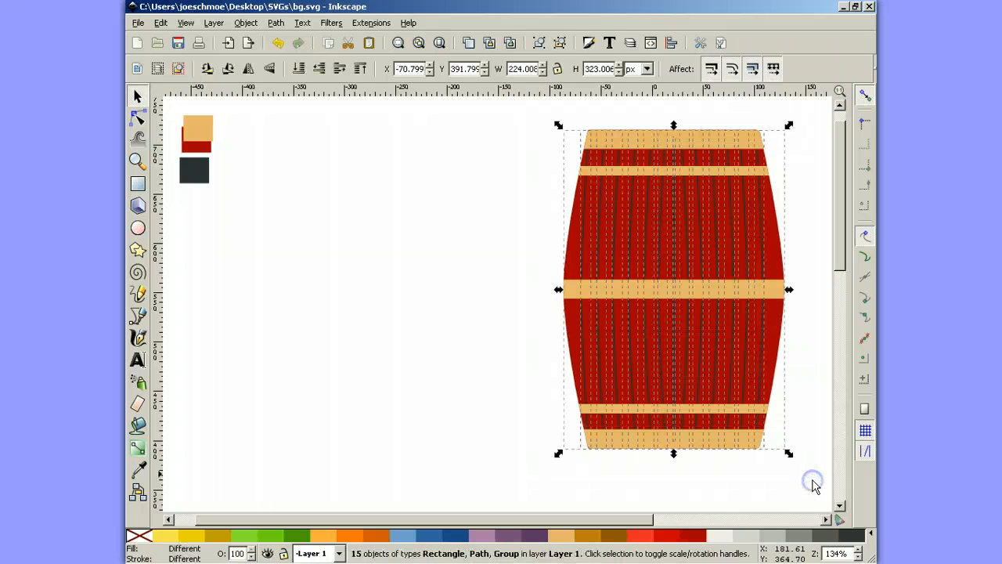
pyautogui.click(539, 43)
pyautogui.moveTo(702, 292); pyautogui.dragTo(483, 305)
pyautogui.click(708, 313)
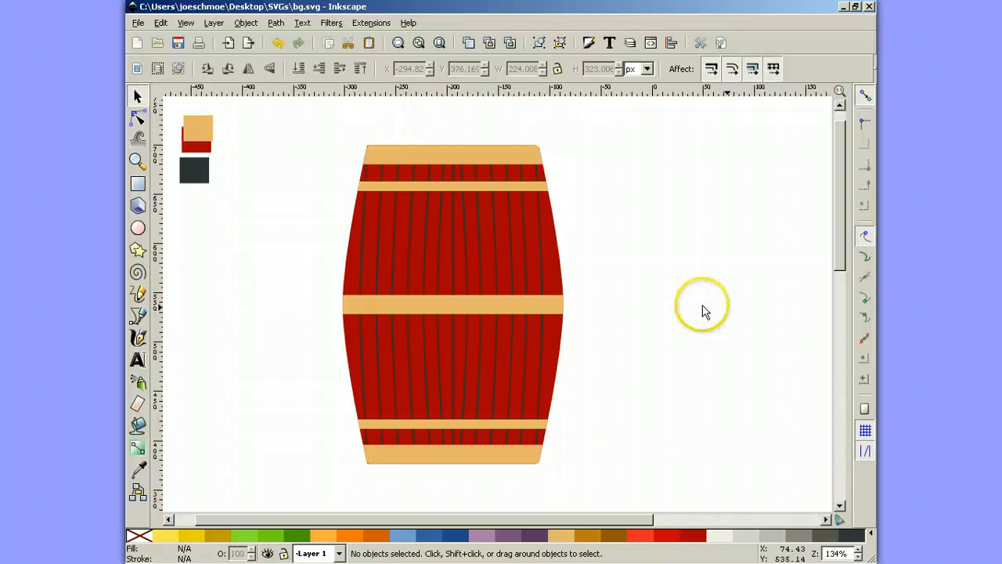
# Rearrange the colour swatches beside the barrel into a separated column with red above, dark grey in the middle and tan below.
pyautogui.moveTo(206, 129); pyautogui.dragTo(210, 218)
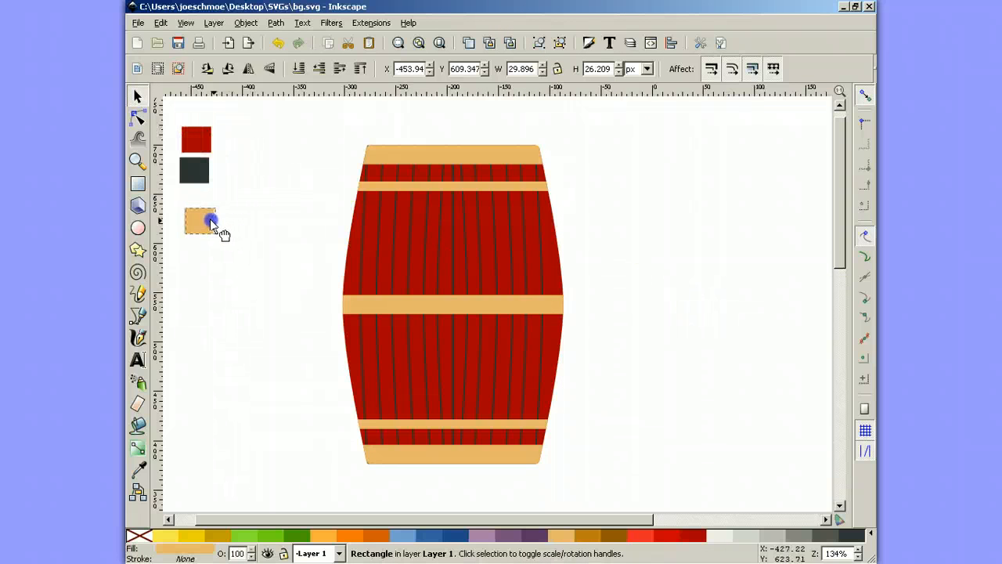
pyautogui.moveTo(205, 149); pyautogui.dragTo(206, 134)
pyautogui.click(206, 180)
pyautogui.moveTo(206, 180); pyautogui.dragTo(213, 181)
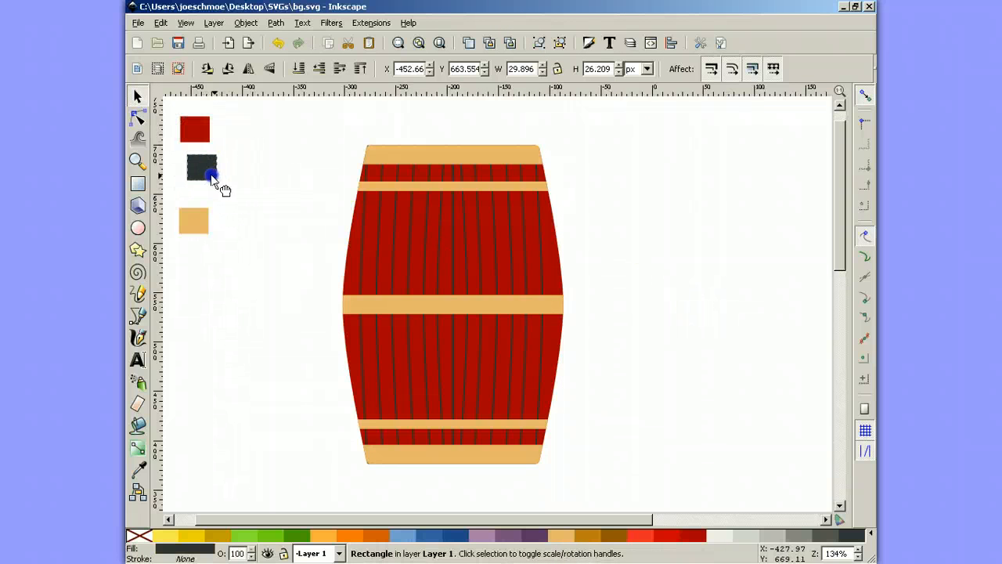
pyautogui.click(215, 183)
pyautogui.click(214, 219)
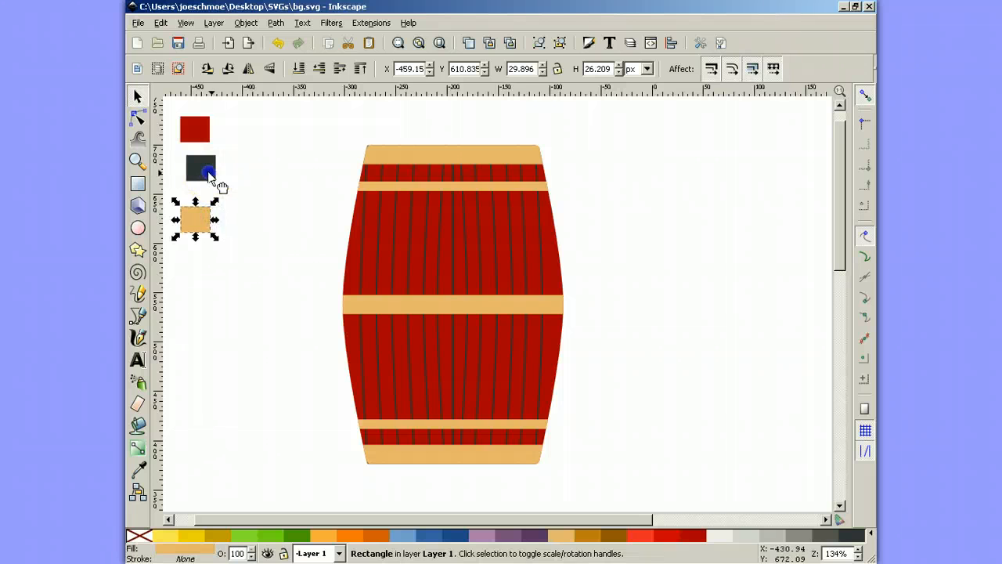
pyautogui.click(209, 179)
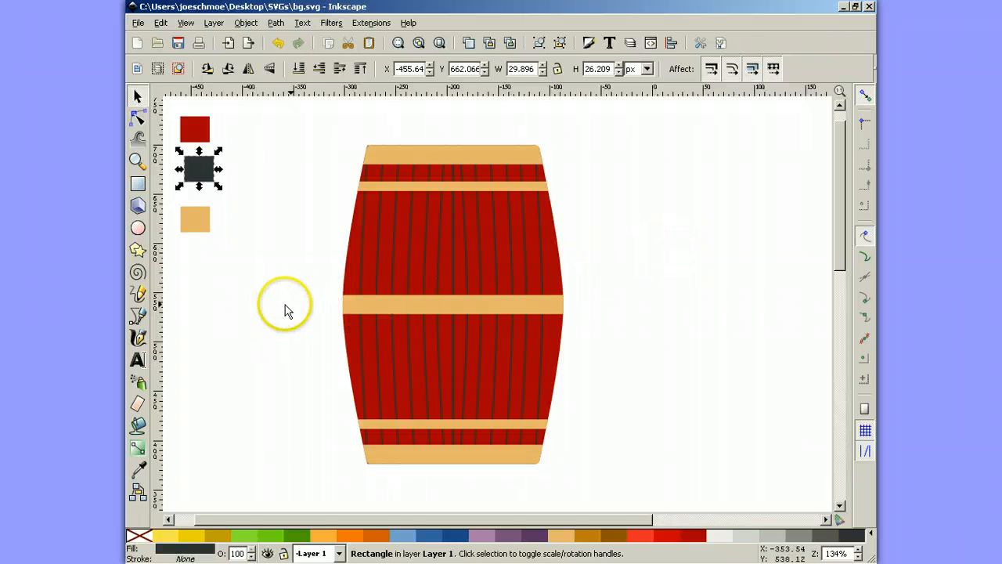
pyautogui.moveTo(505, 557)
pyautogui.click(557, 550)
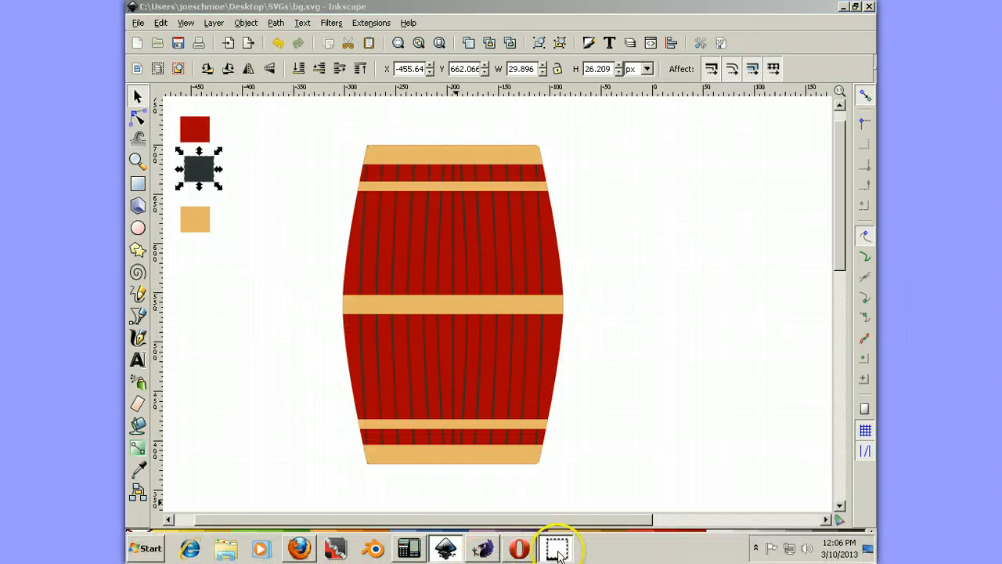